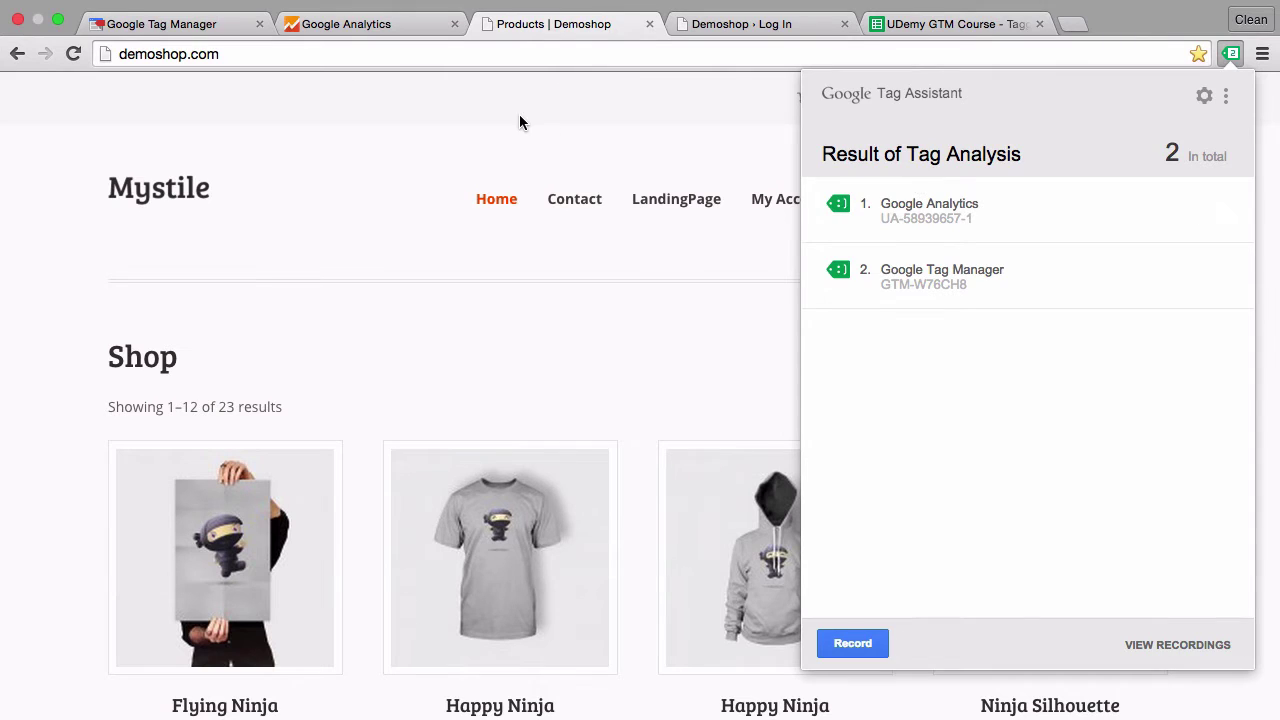
# - Search Google for 'wasp web analytics' in a new tab and open the WASP profiler site
pyautogui.click(1079, 24)
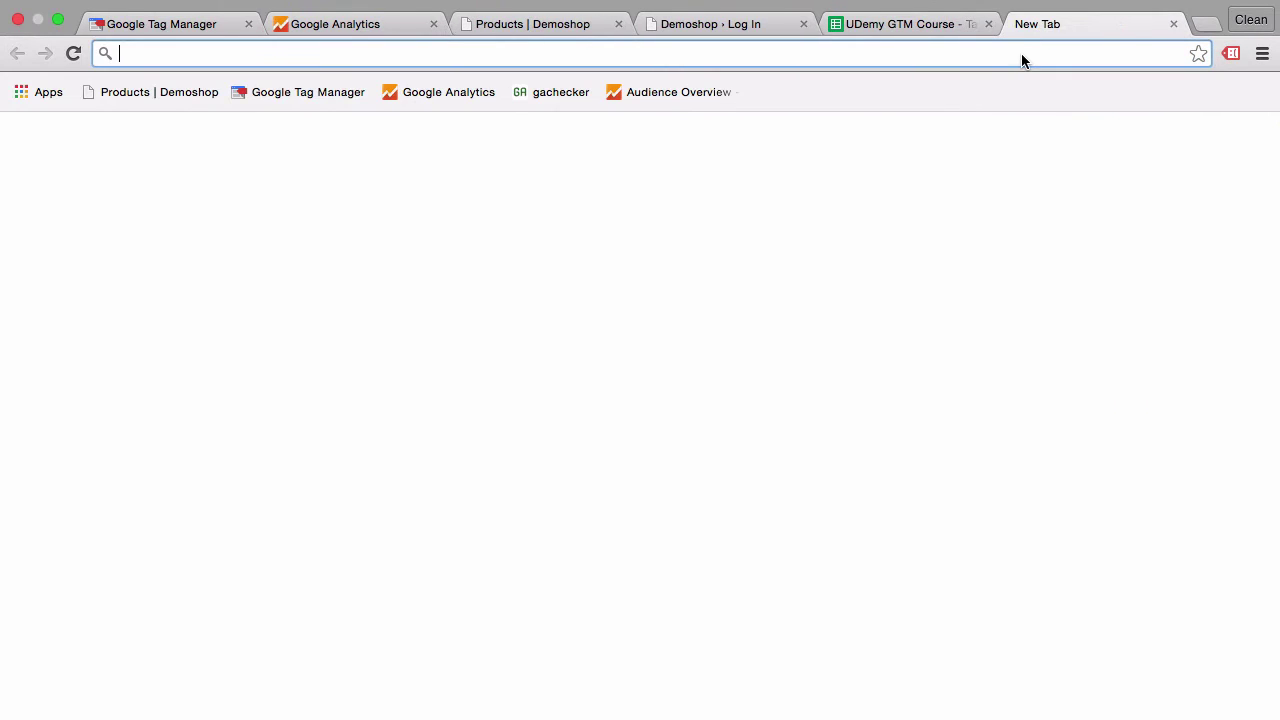
pyautogui.write('wasp ')
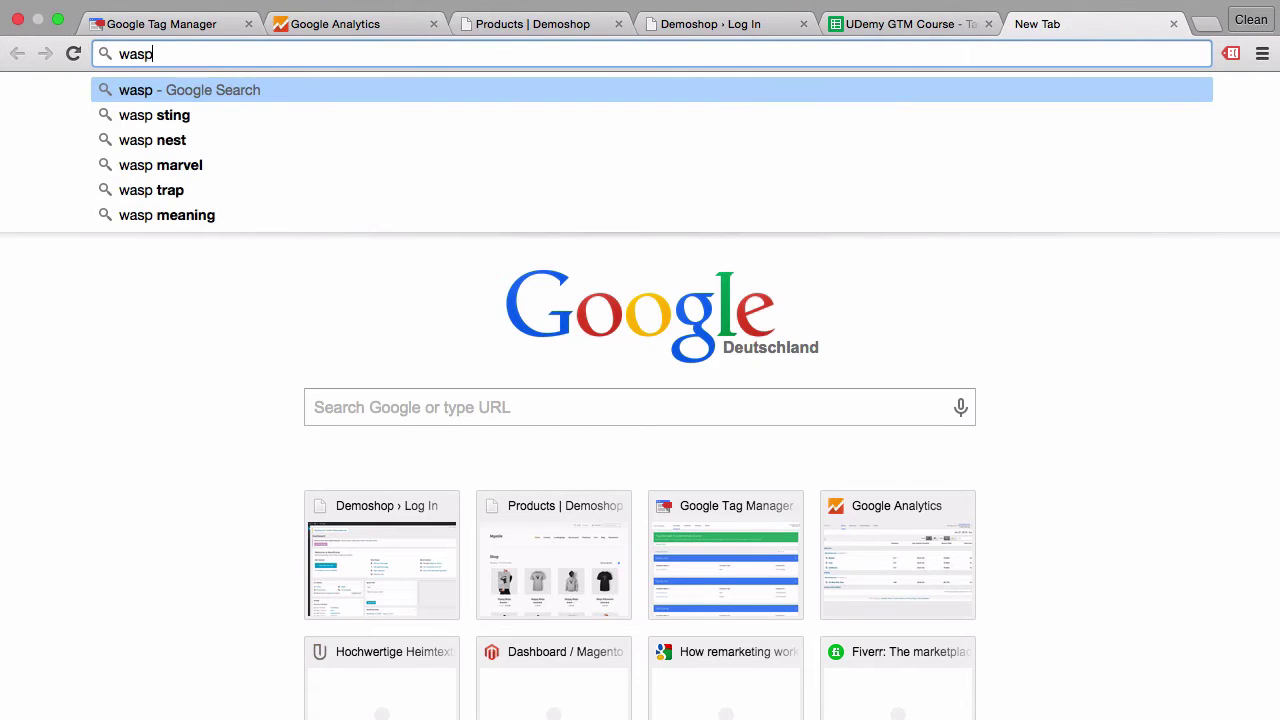
pyautogui.write('web analytics')
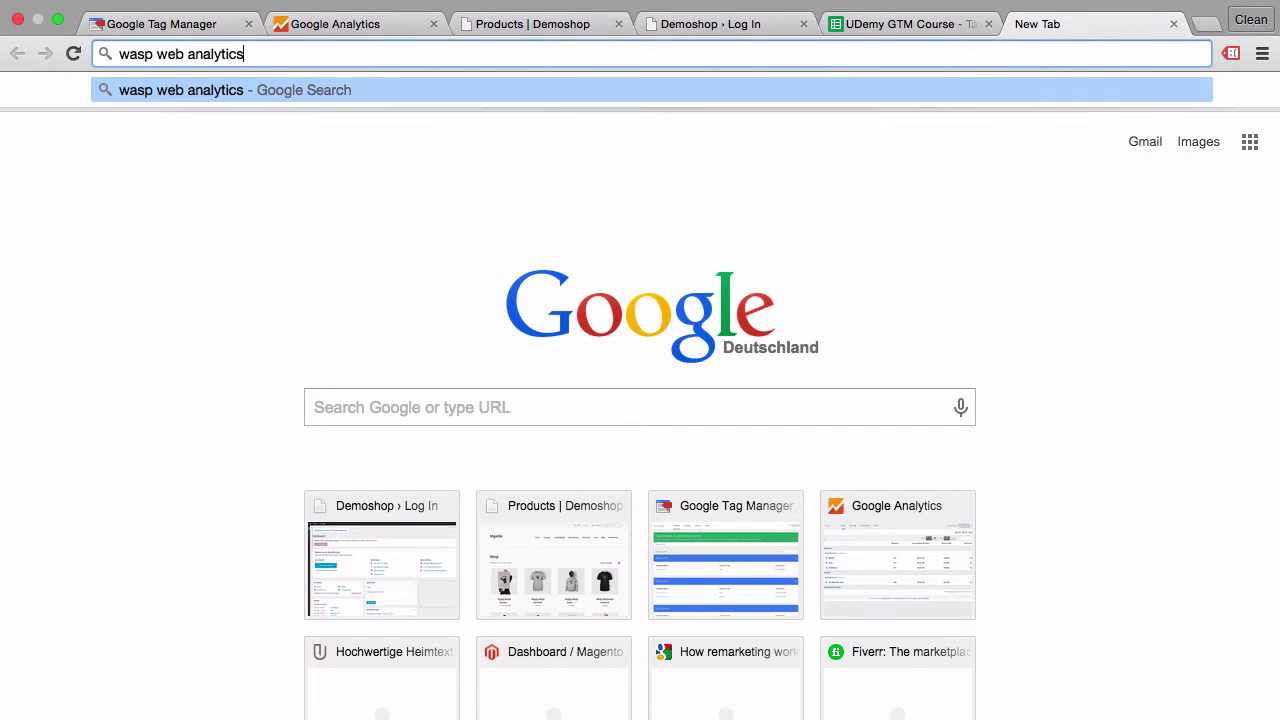
pyautogui.press('Return')
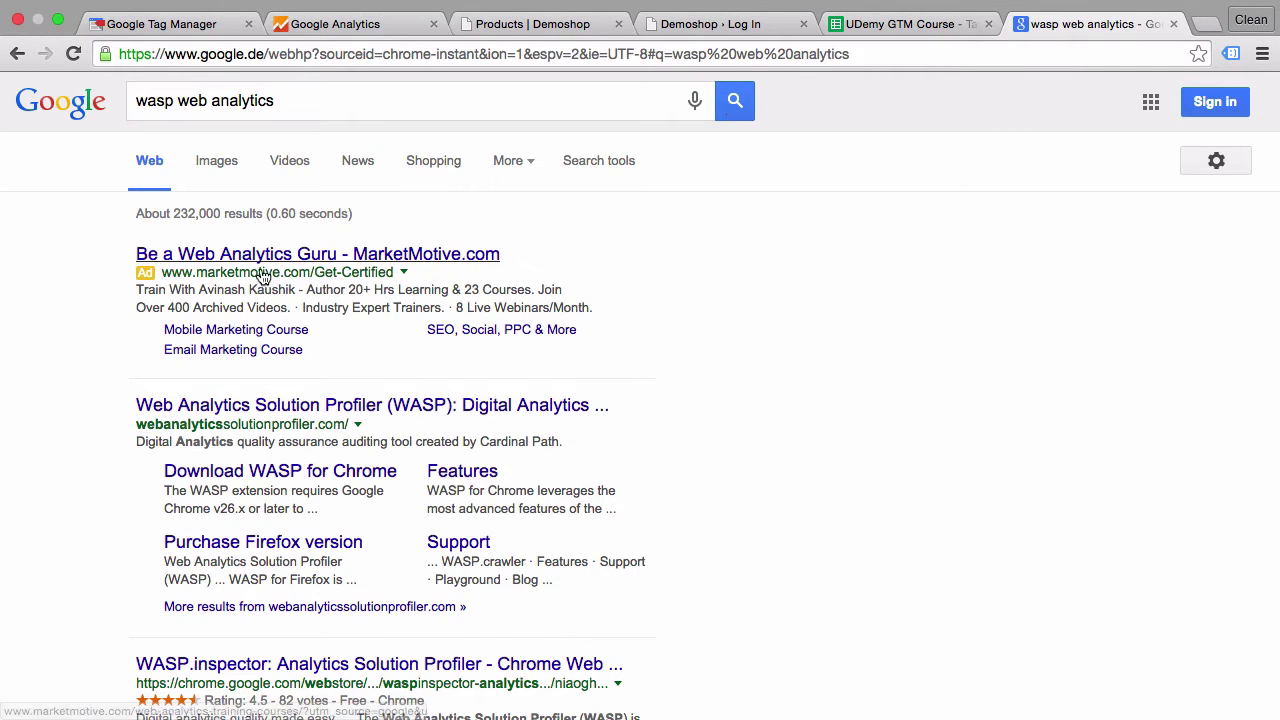
pyautogui.click(203, 405)
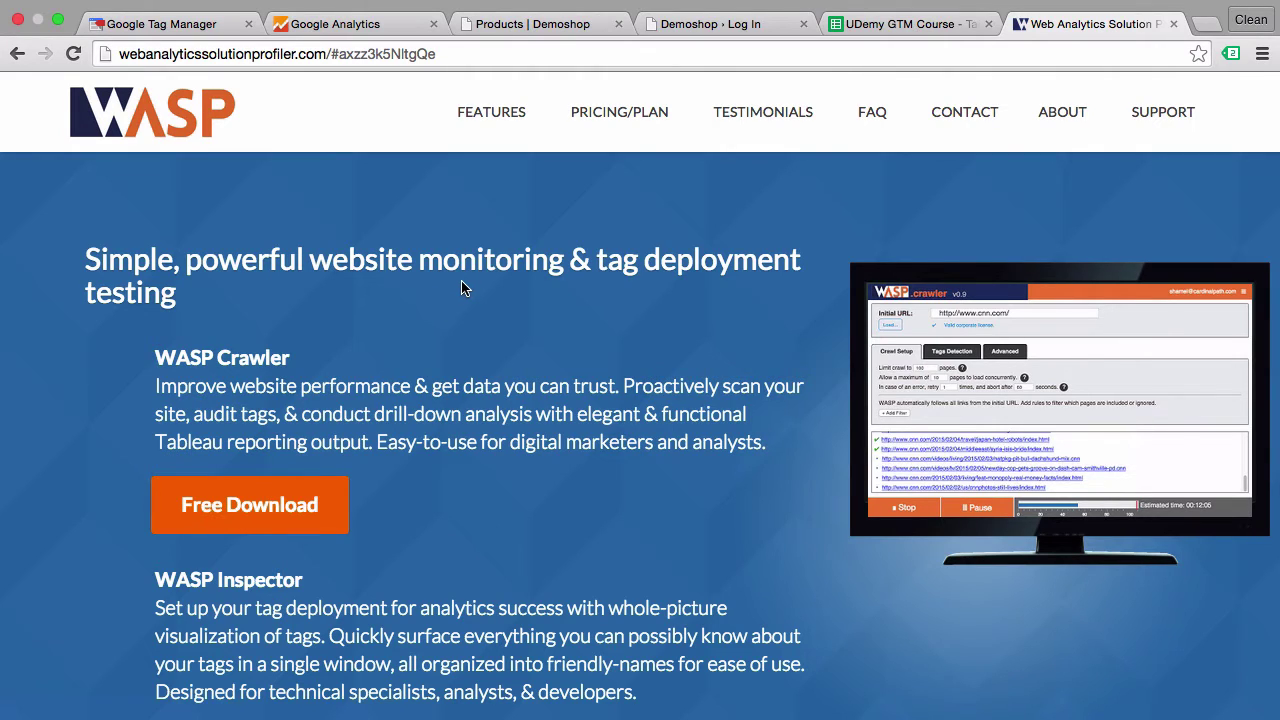
# - Inspect the shop page's Google Analytics tag code snippet in Tag Assistant, then switch to the GTMTraining tag plan
pyautogui.click(485, 28)
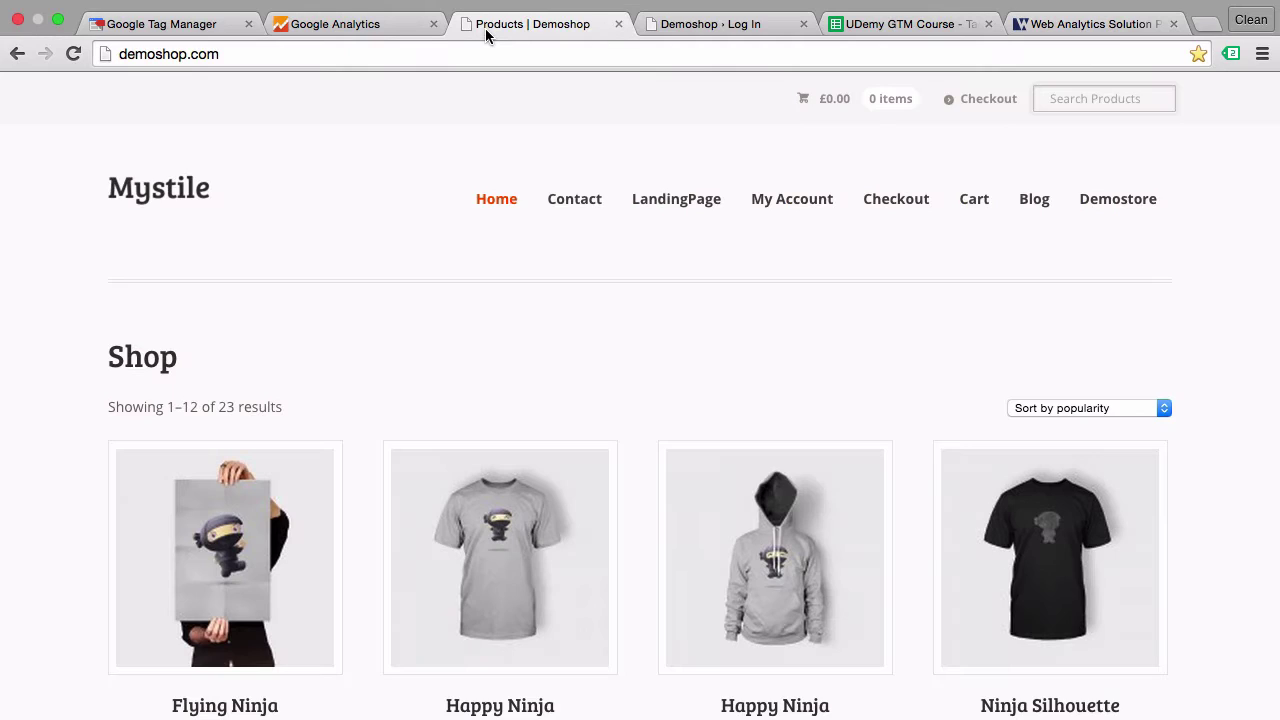
pyautogui.click(1231, 54)
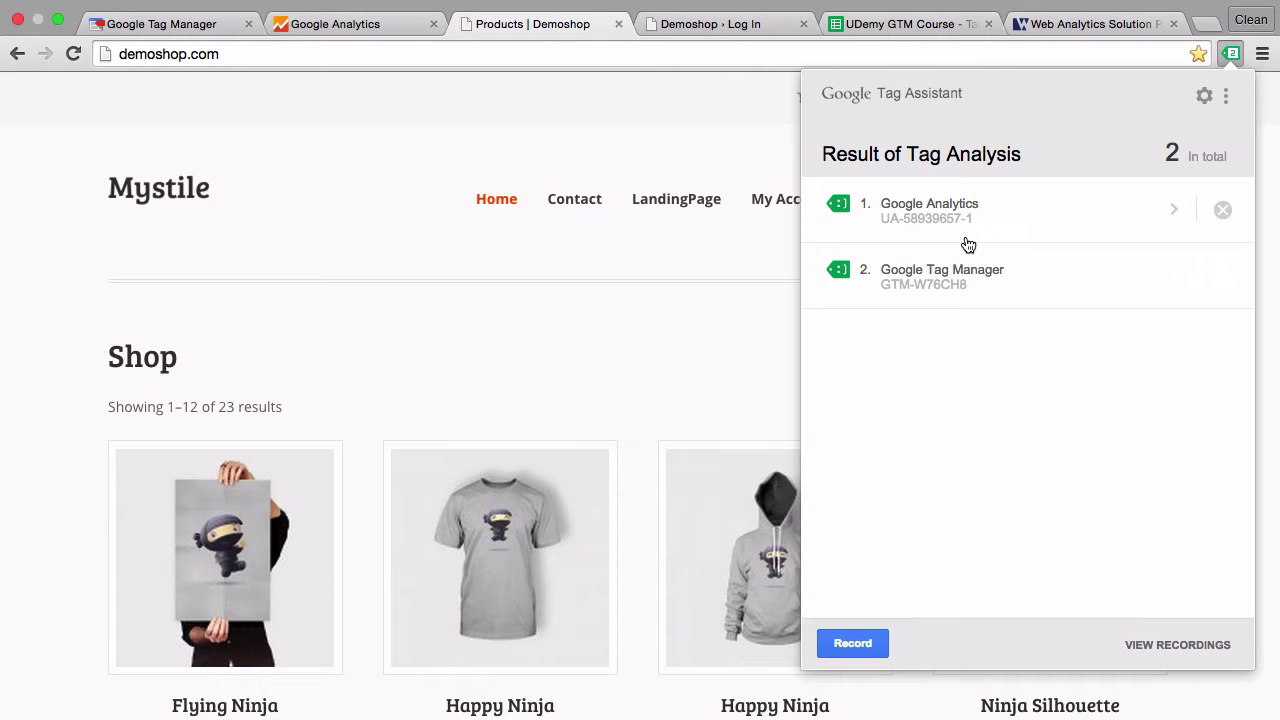
pyautogui.click(967, 238)
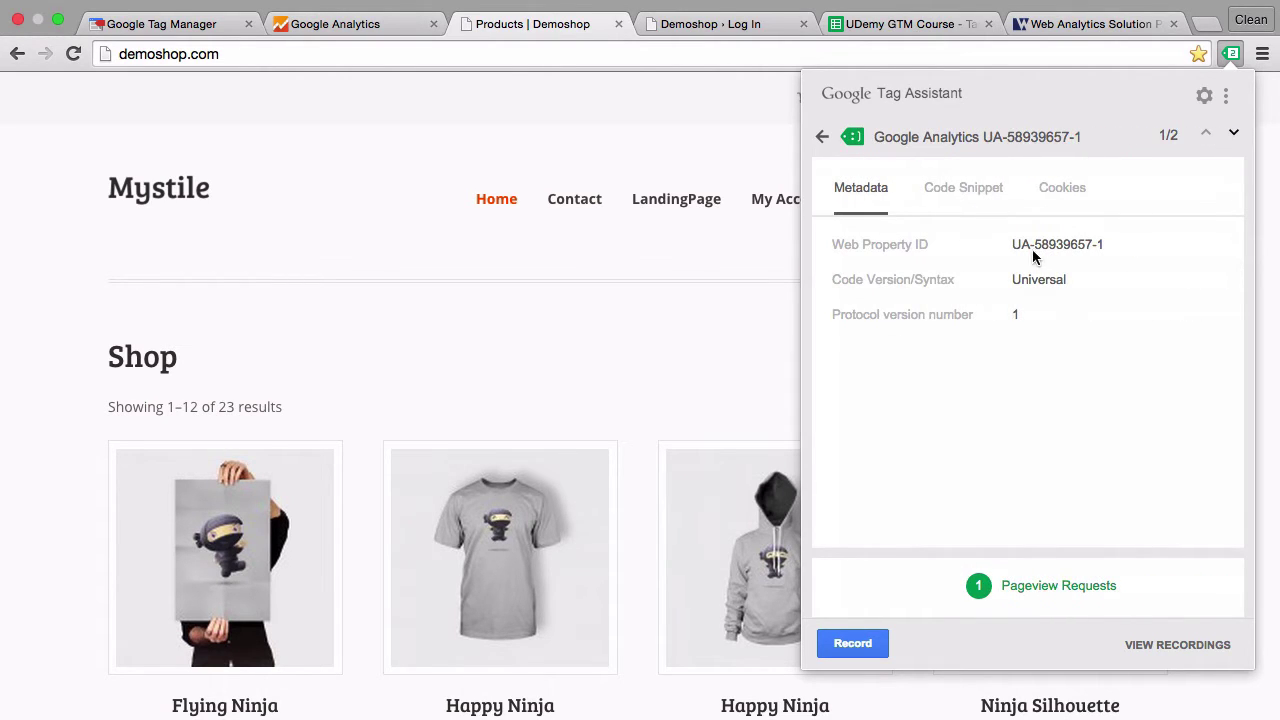
pyautogui.click(957, 190)
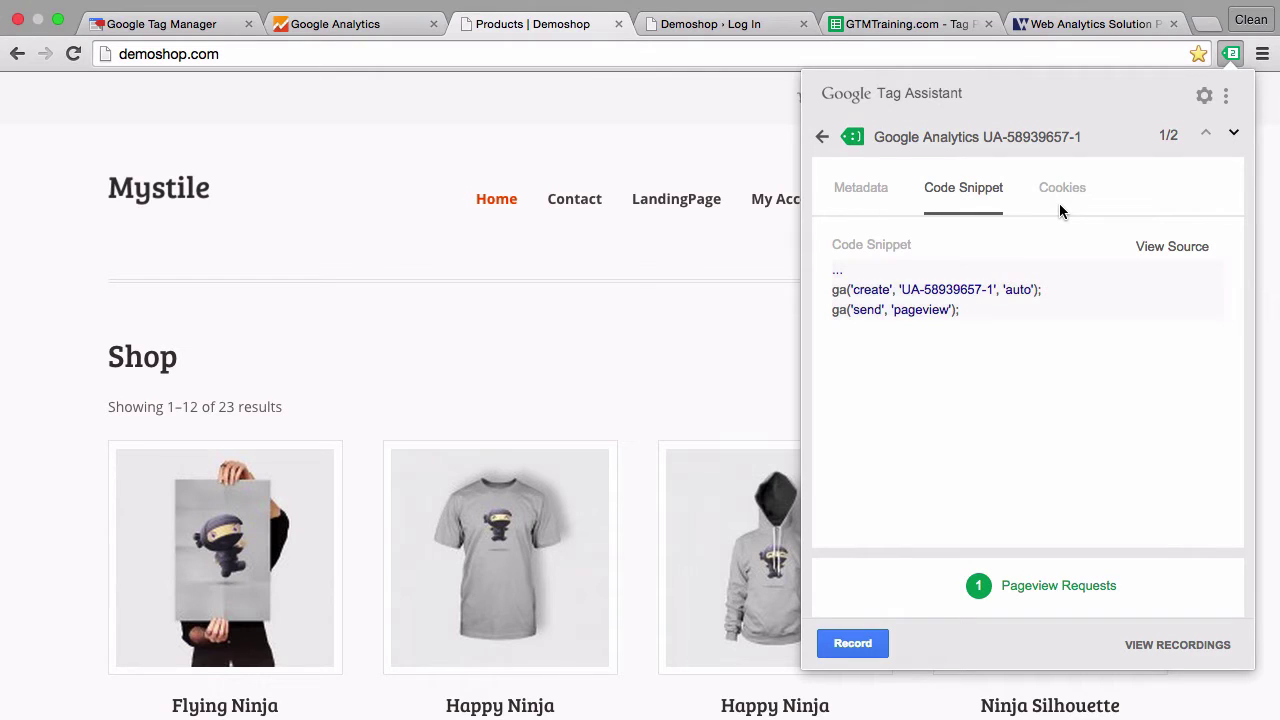
pyautogui.click(707, 131)
pyautogui.click(931, 24)
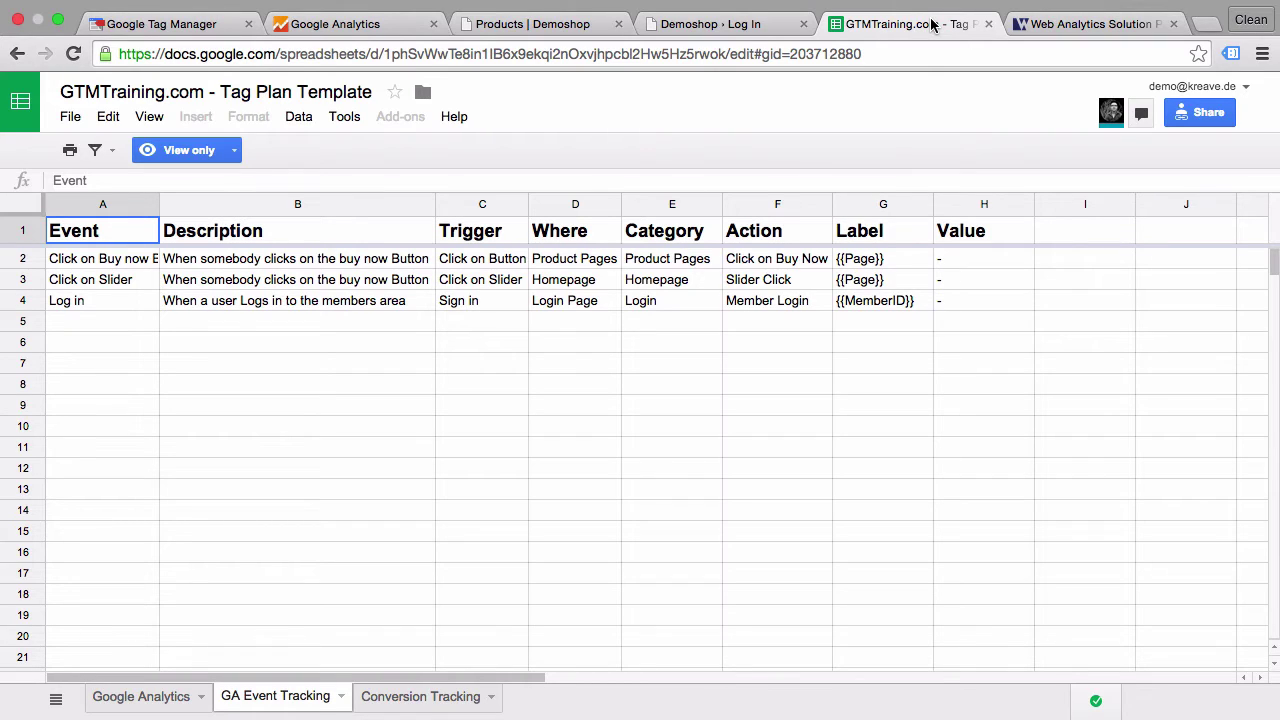
# - Read the Universal Analytics tag's name, description, firing rule and configuration note on the Google Analytics sheet
pyautogui.click(304, 344)
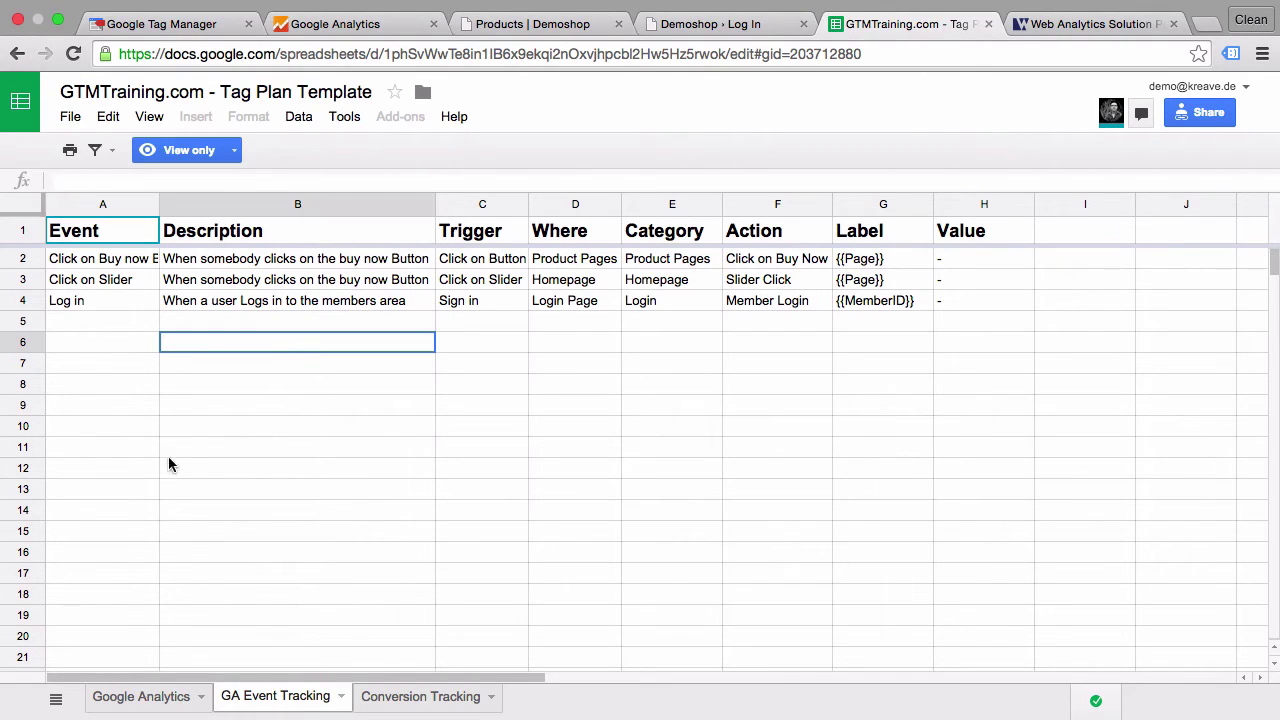
pyautogui.click(120, 700)
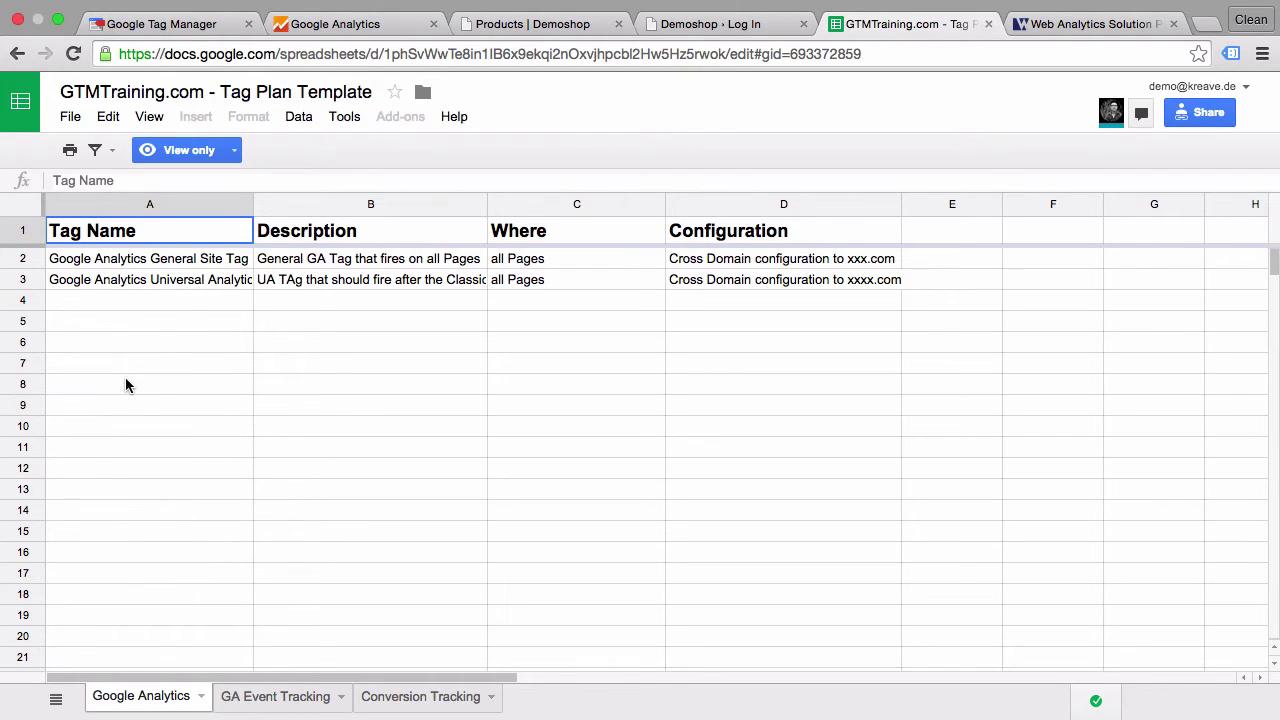
pyautogui.click(326, 283)
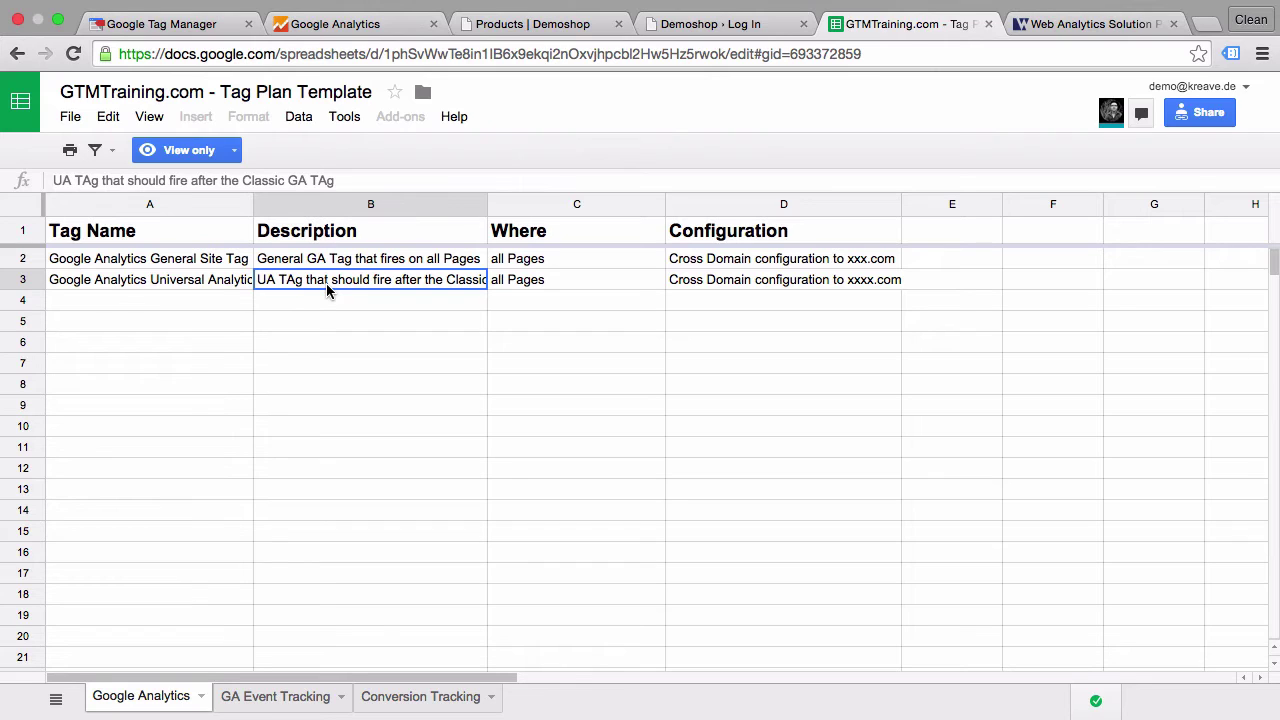
pyautogui.click(199, 283)
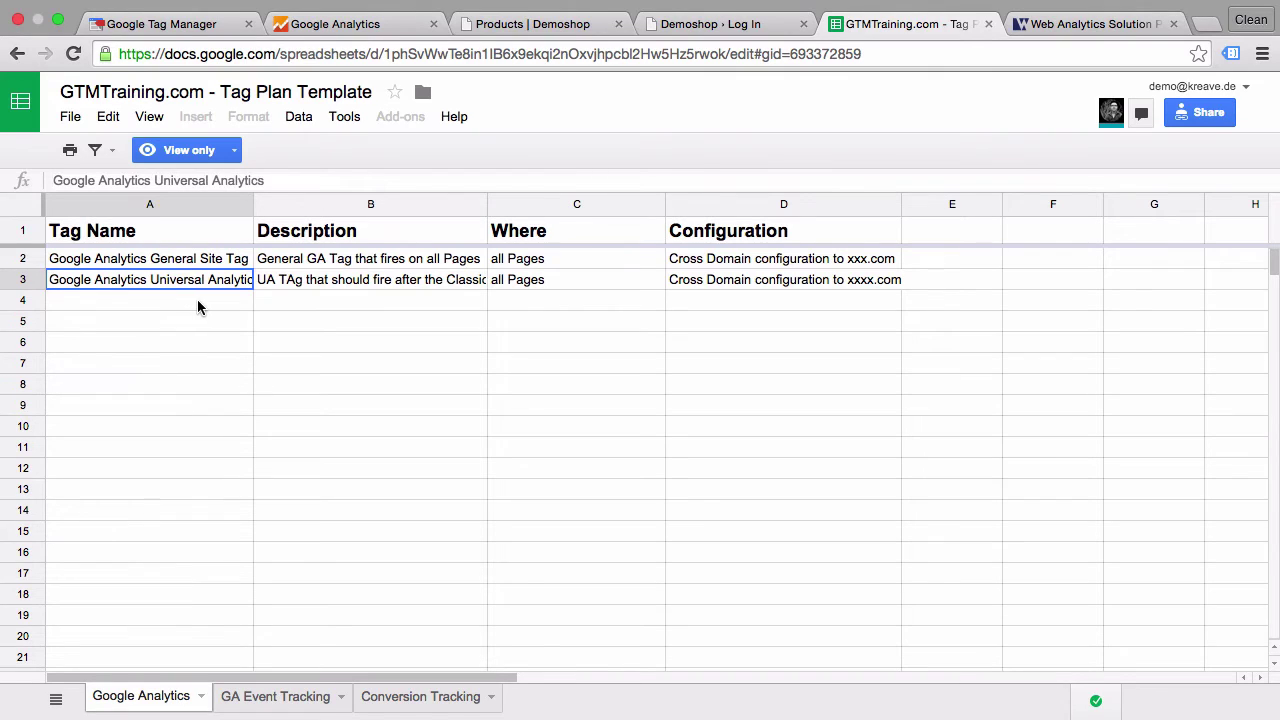
pyautogui.click(313, 285)
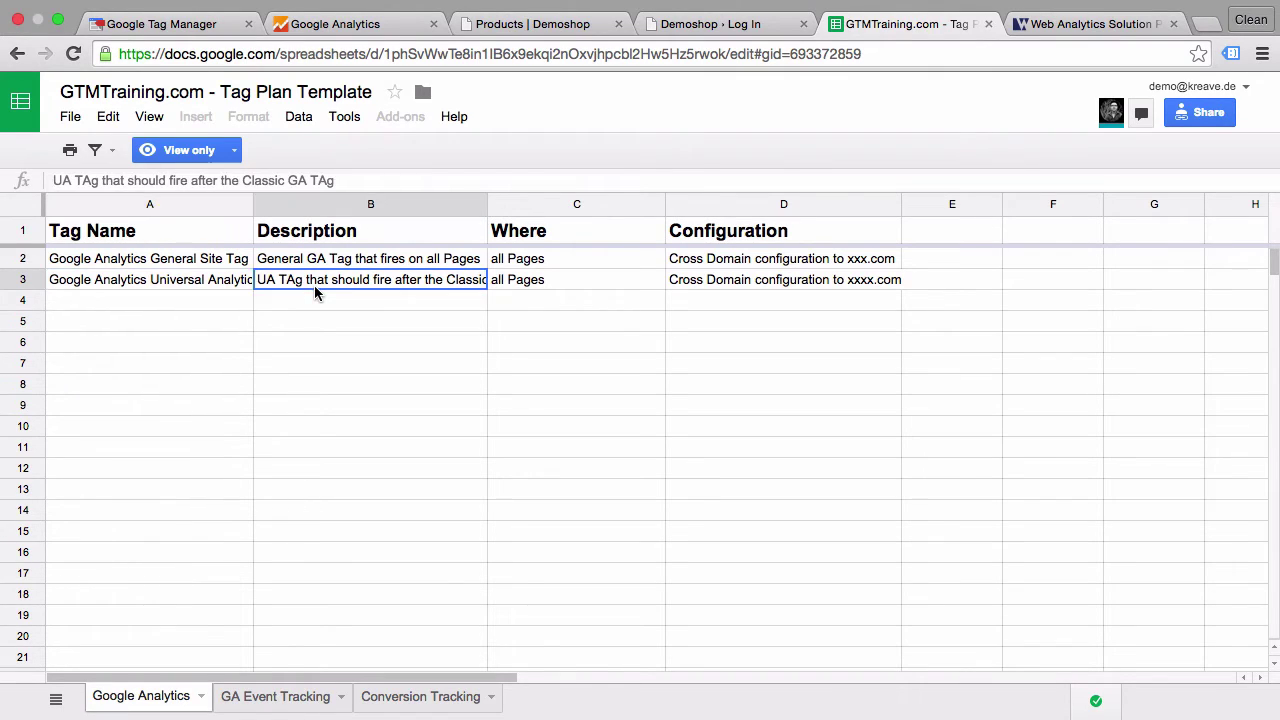
pyautogui.click(575, 278)
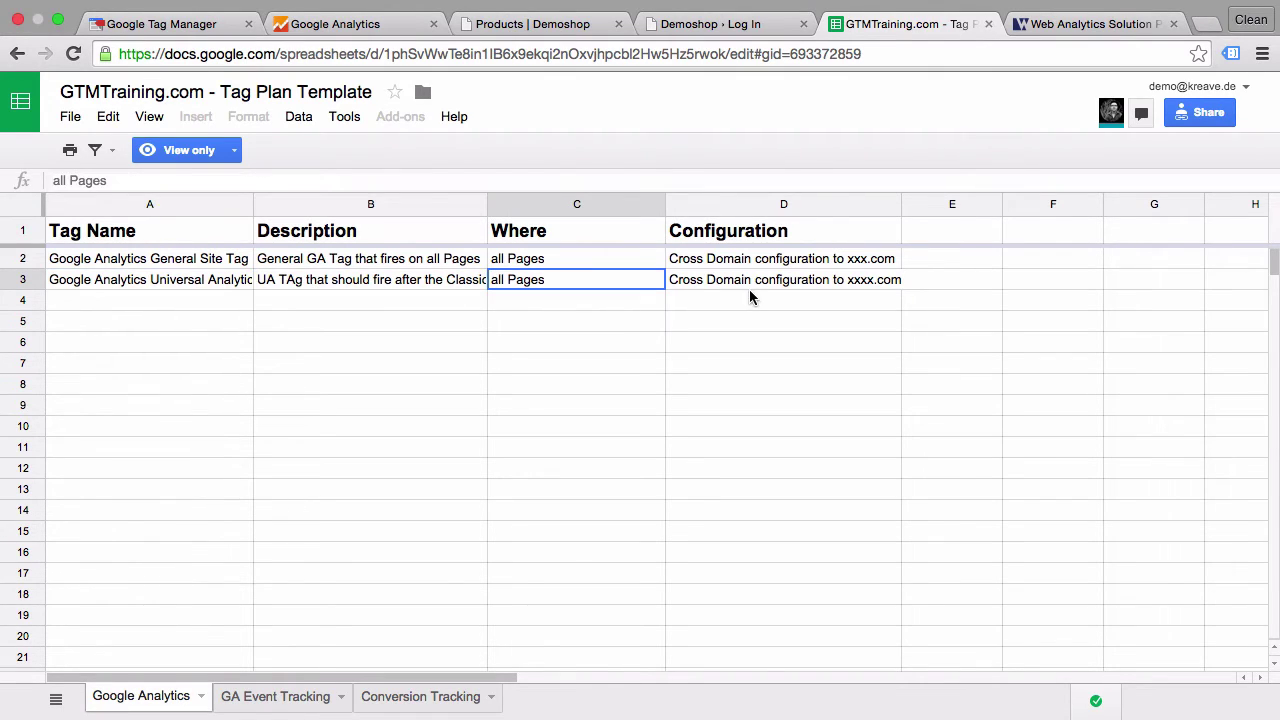
pyautogui.click(784, 279)
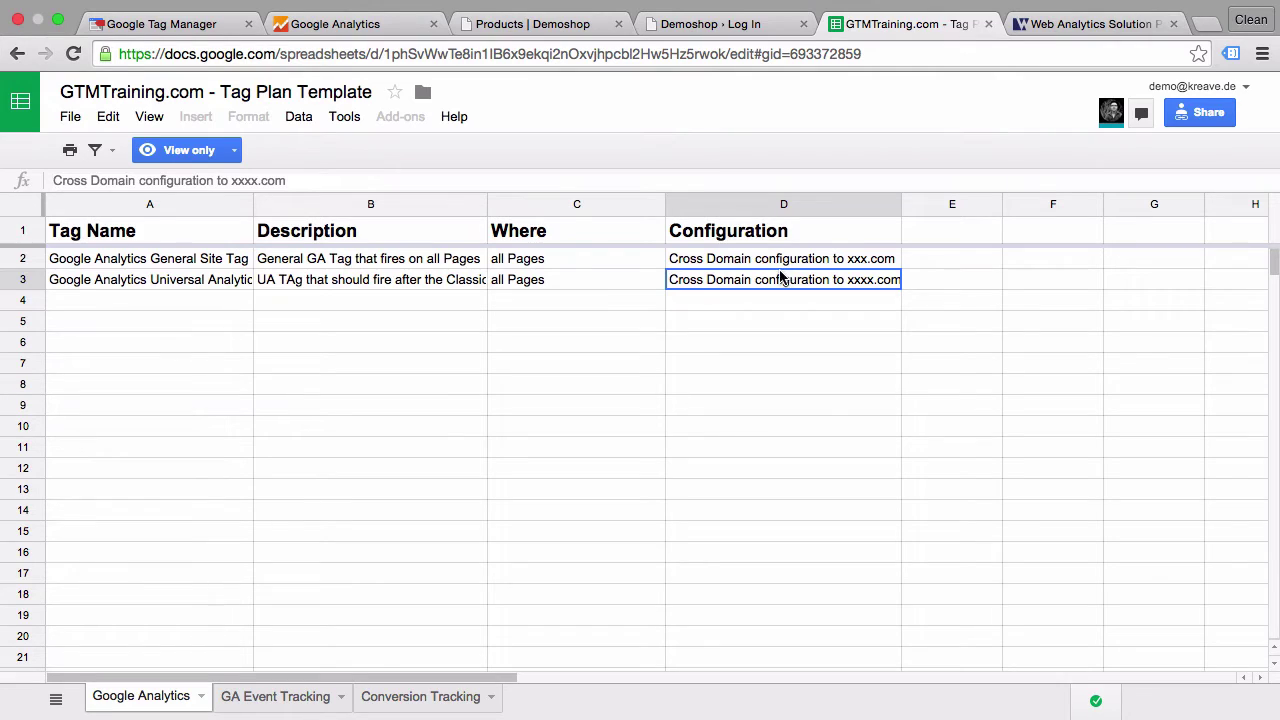
# - Look over the GA Event Tracking and Conversion Tracking sheets, then return to the demoshop shop page
pyautogui.click(250, 694)
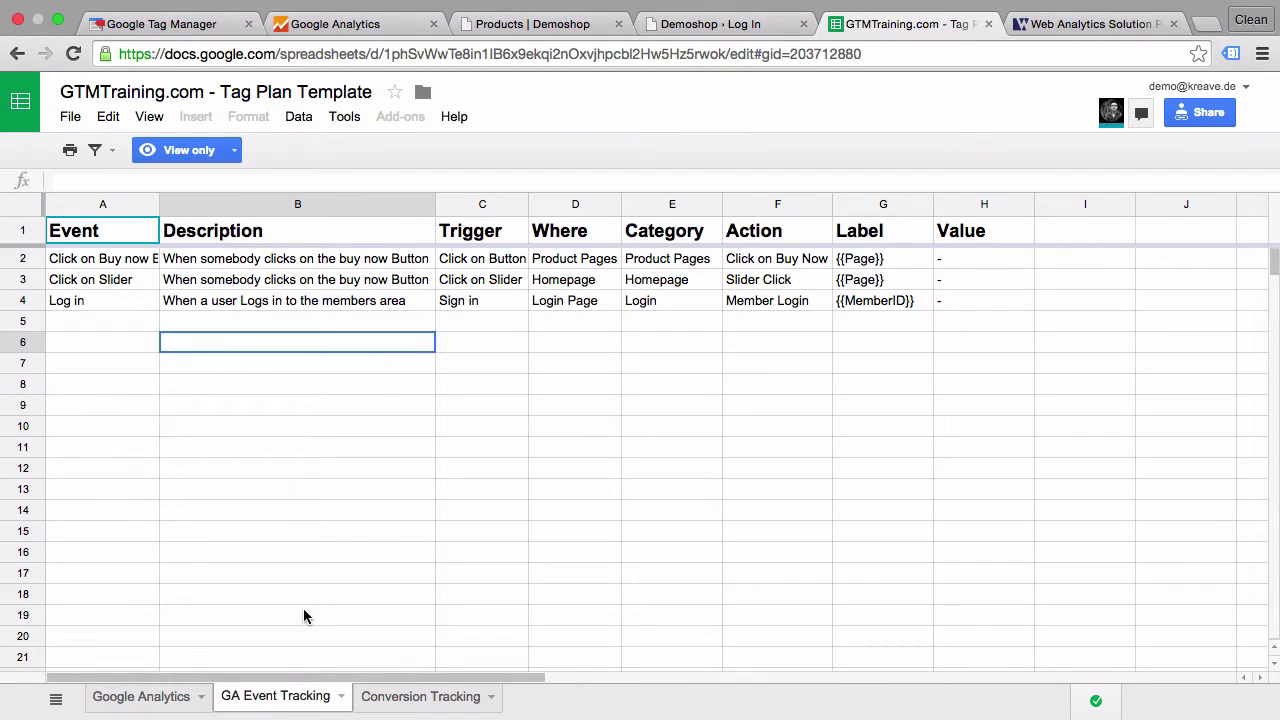
pyautogui.click(420, 696)
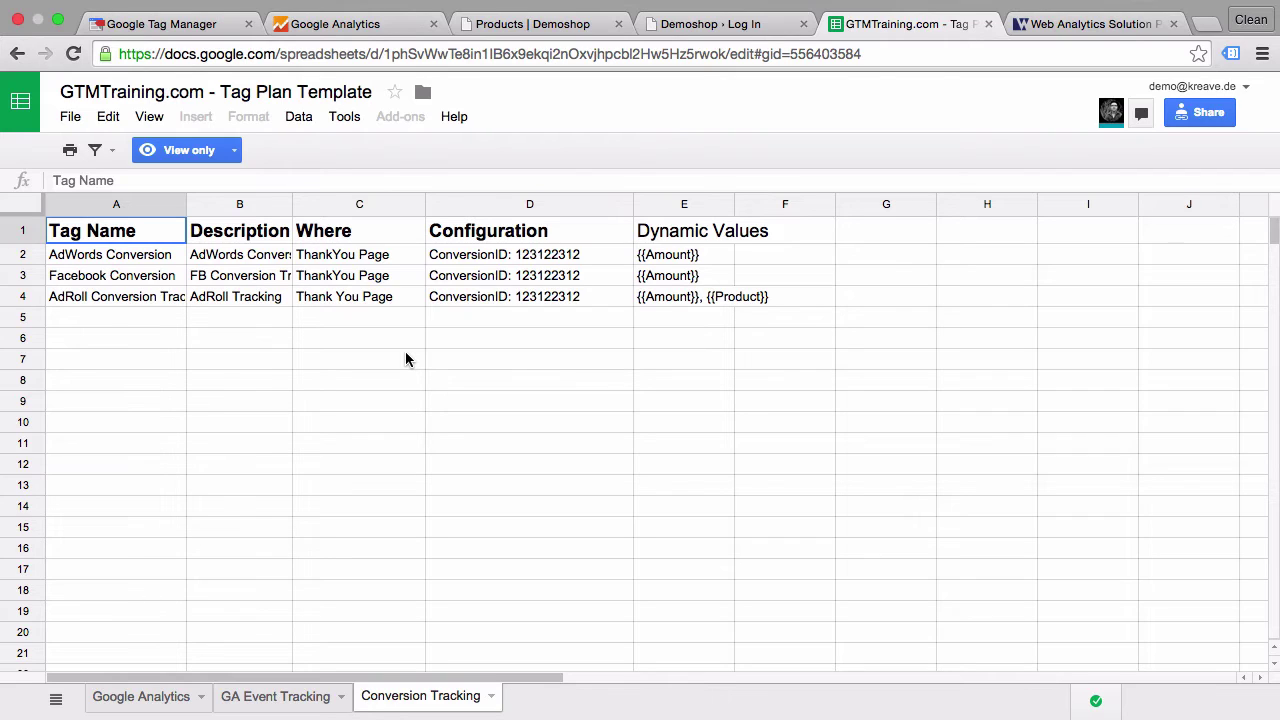
pyautogui.click(541, 33)
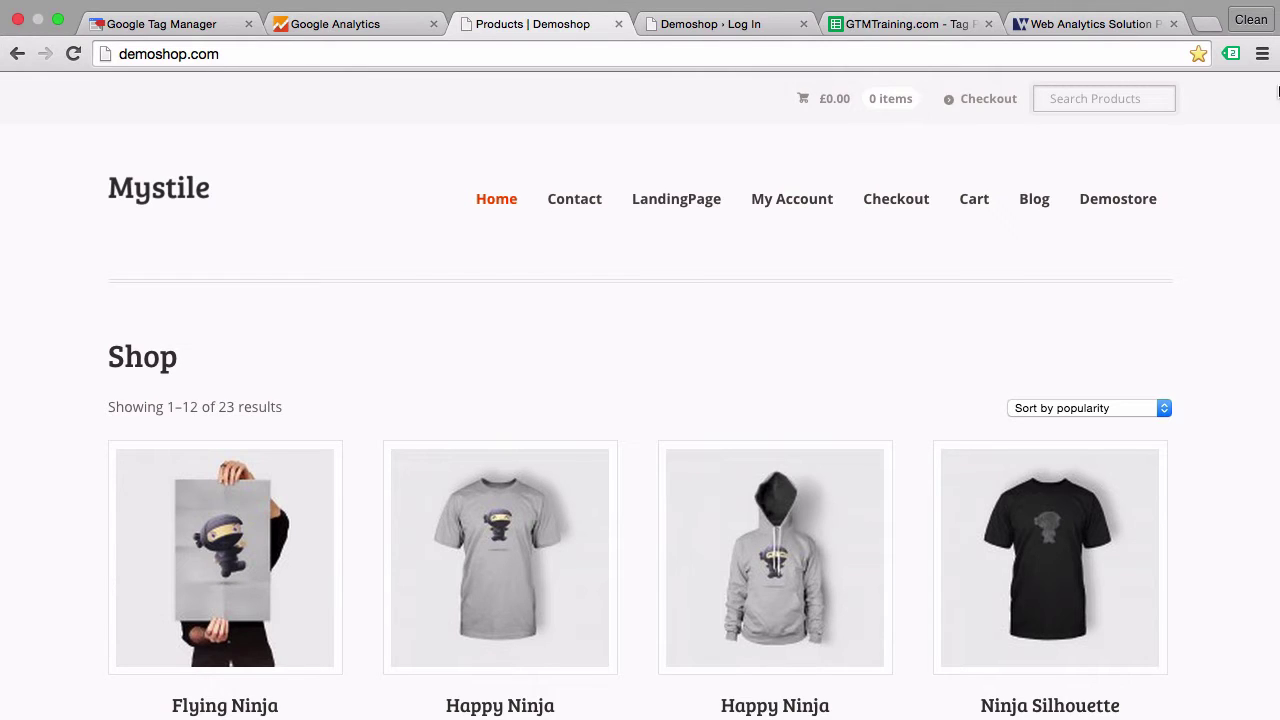
# - Recheck the two tags Tag Assistant detects on the shop page, then switch to the demoshop.com GTM container
pyautogui.click(1231, 53)
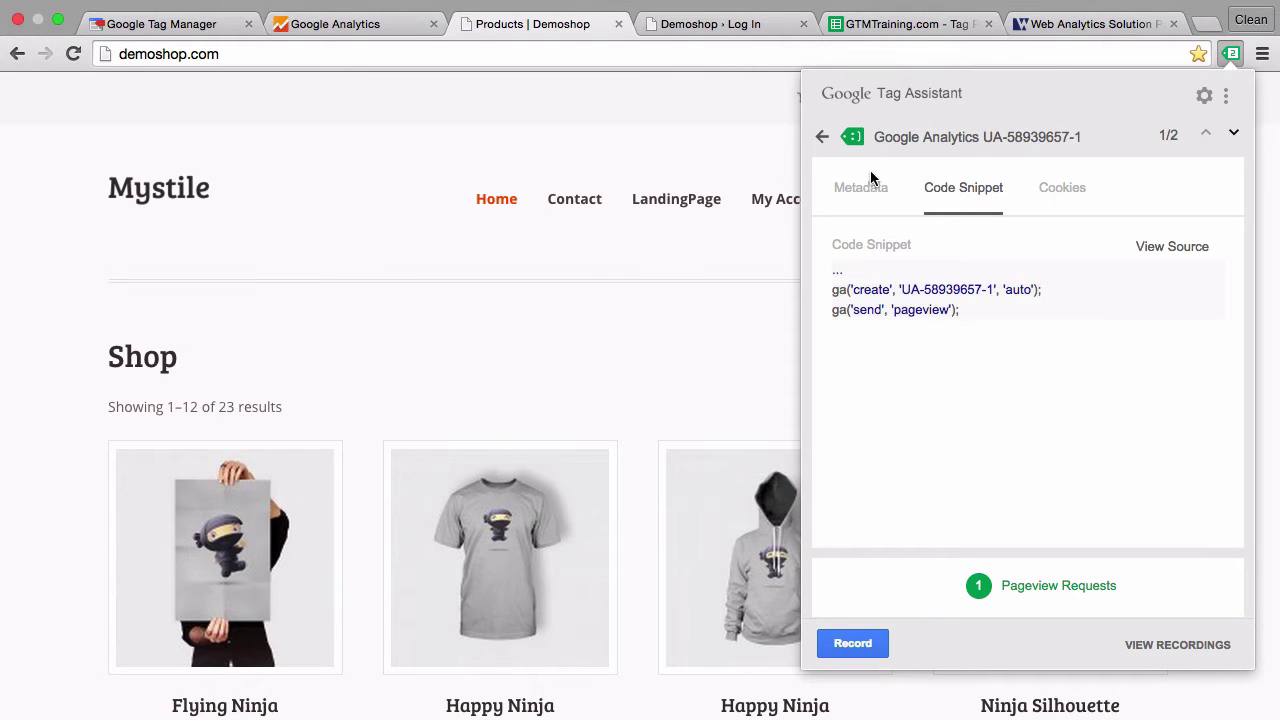
pyautogui.click(822, 136)
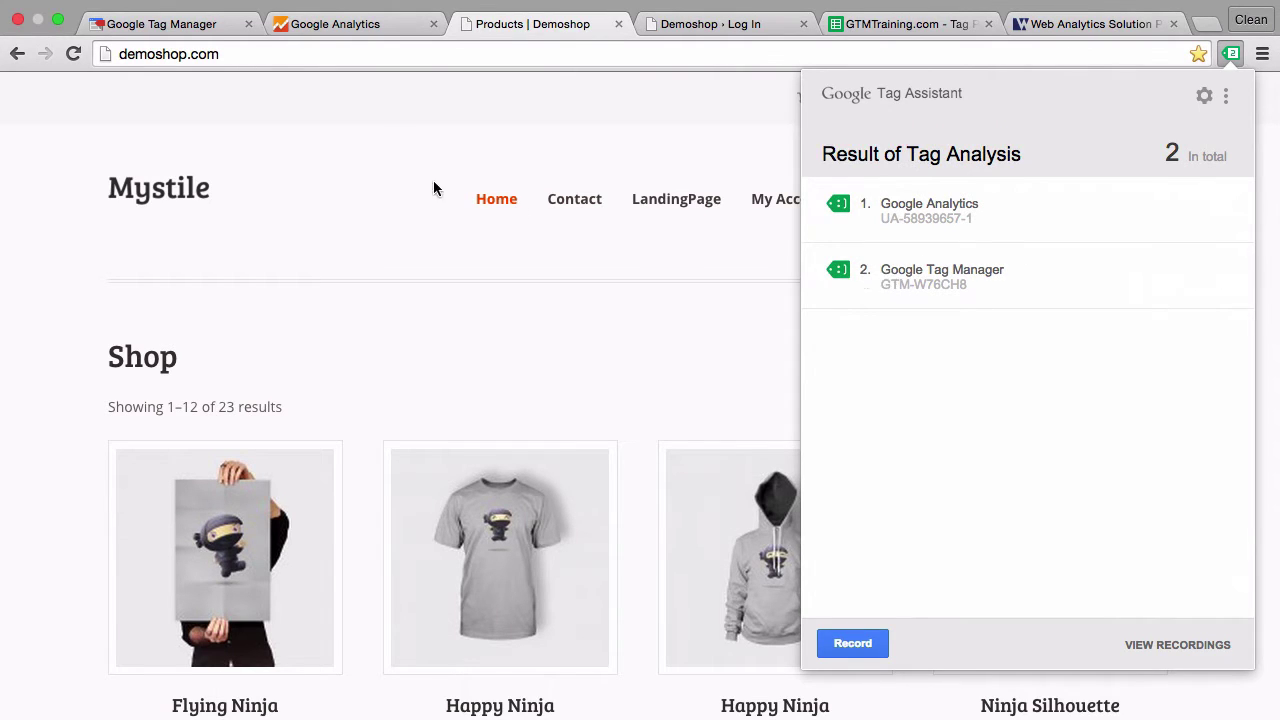
pyautogui.click(396, 139)
pyautogui.click(186, 32)
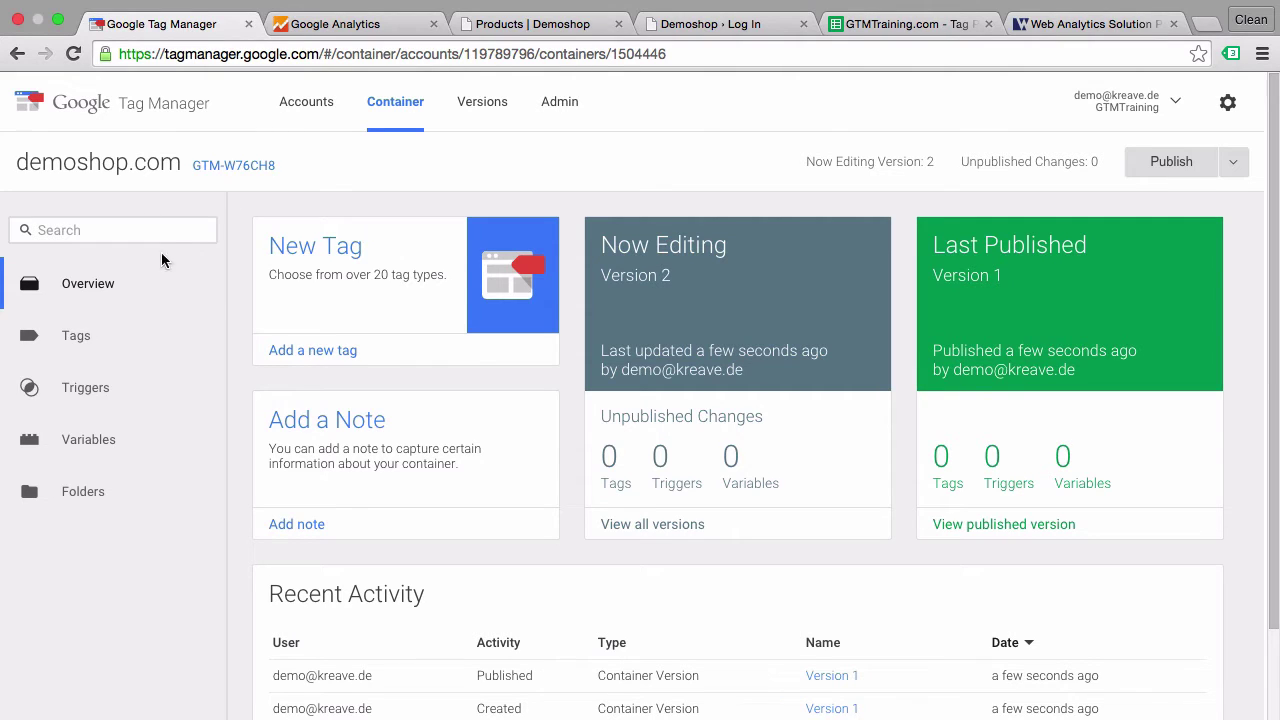
# - Create a new Universal Analytics tag named 'Google Analytics - PageView - All Pages'
pyautogui.click(113, 330)
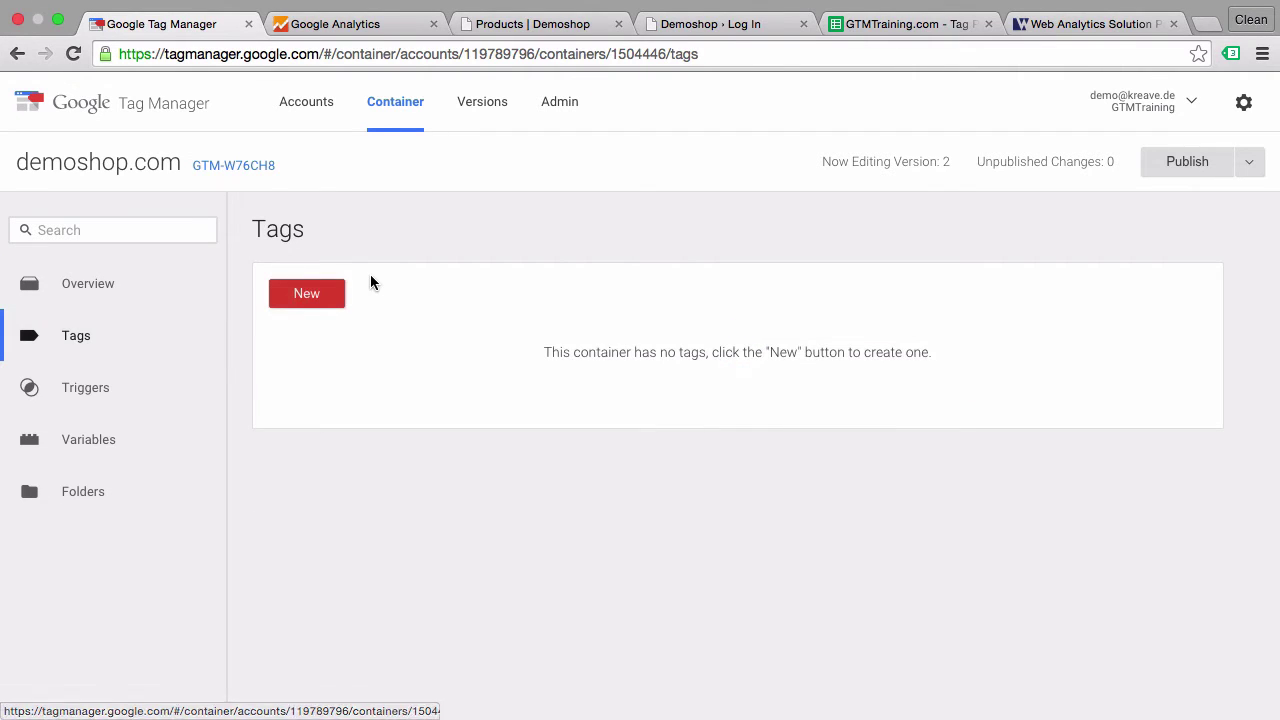
pyautogui.click(313, 302)
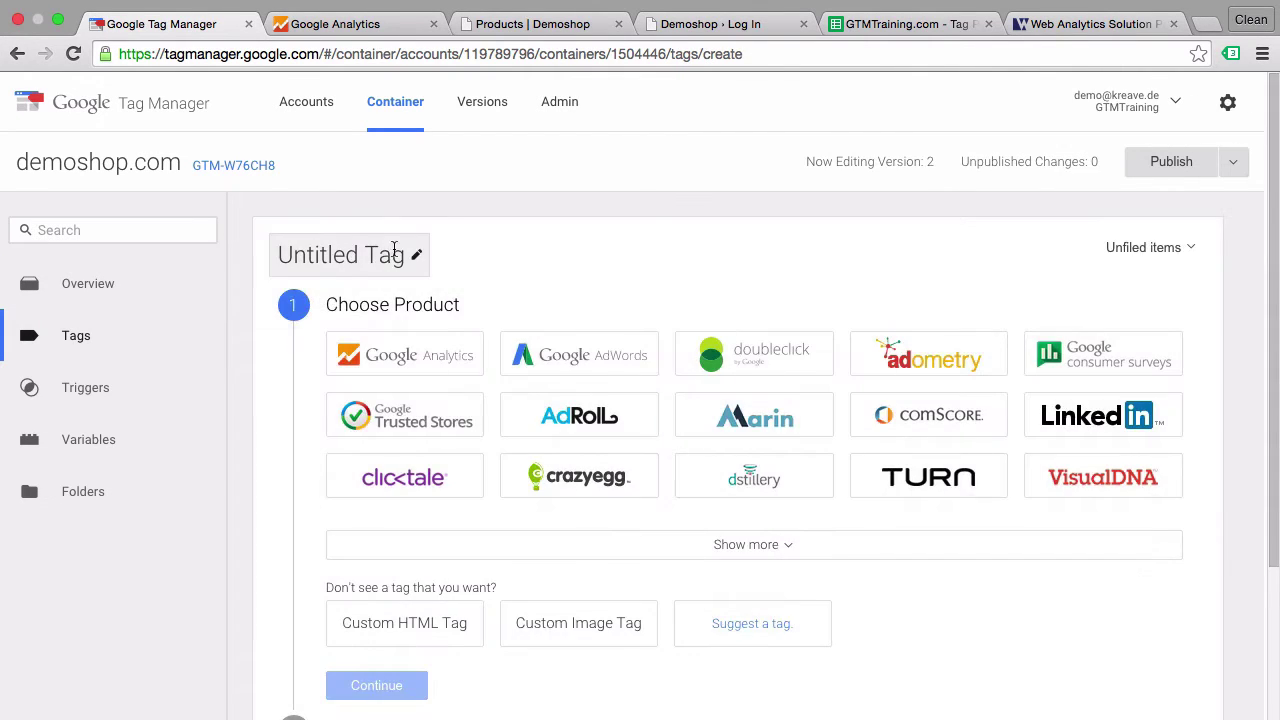
pyautogui.click(390, 252)
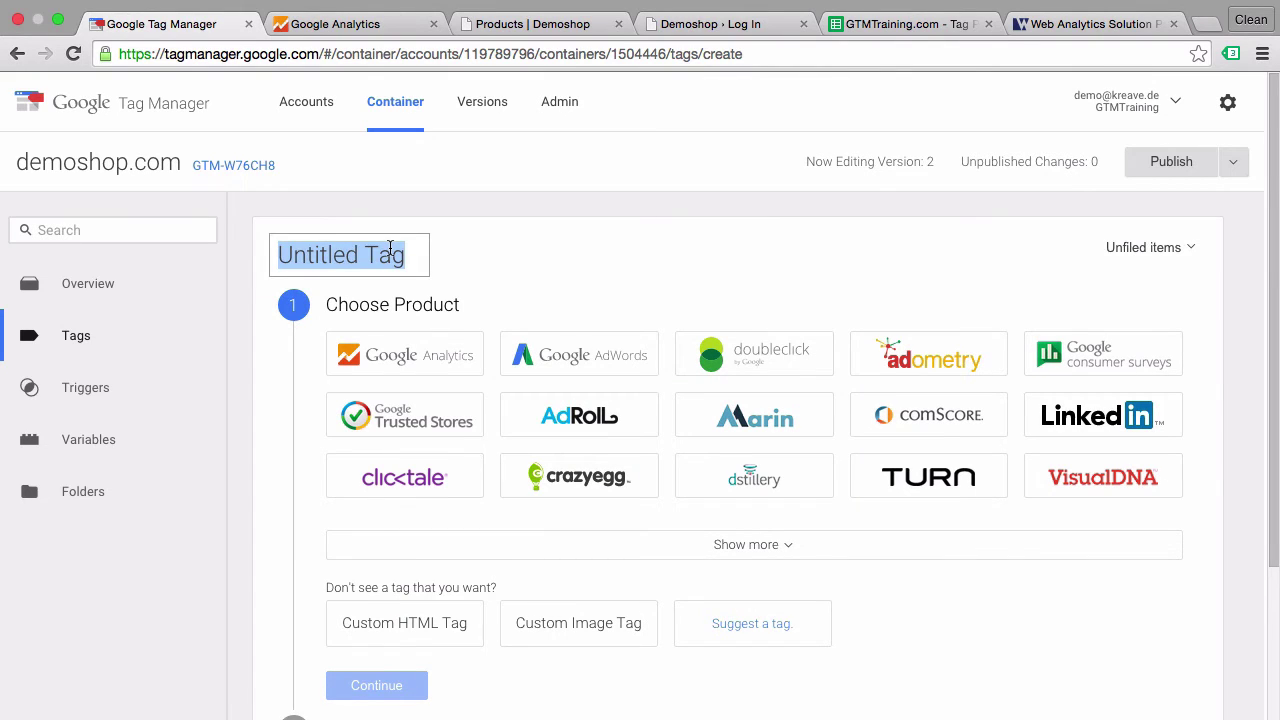
pyautogui.write('Google Analytics - ')
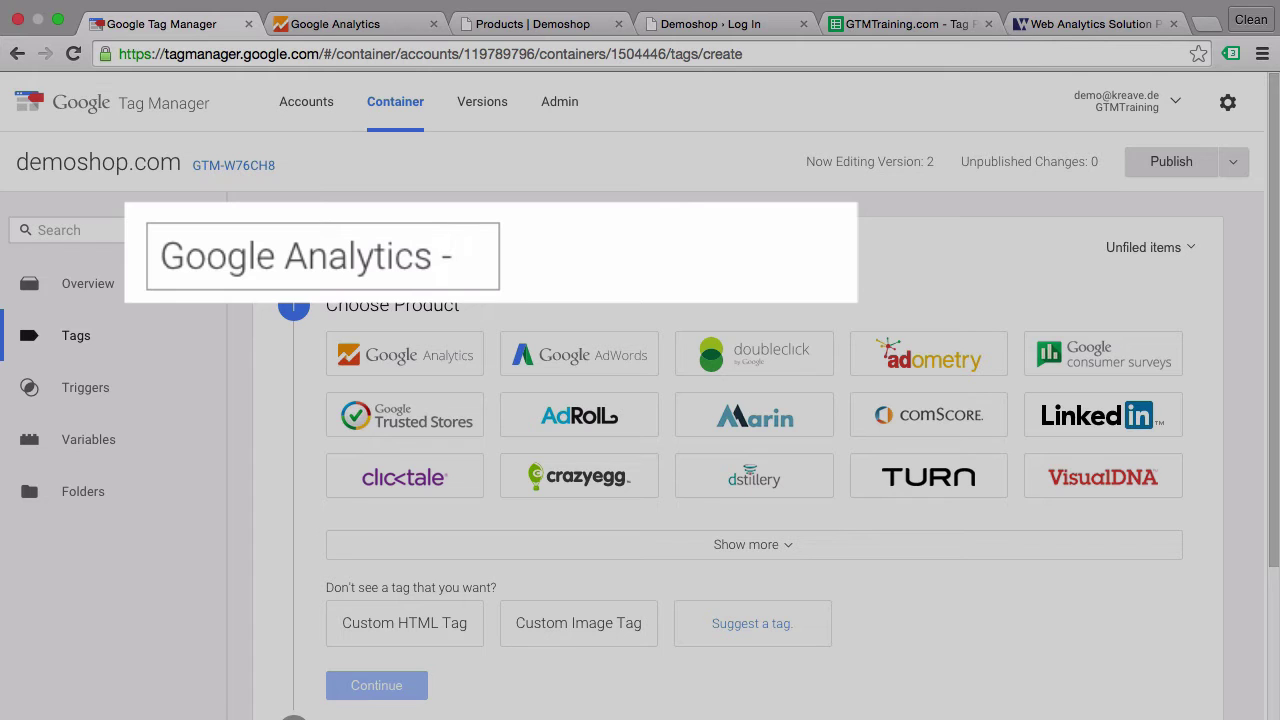
pyautogui.write('PageView - All Pages')
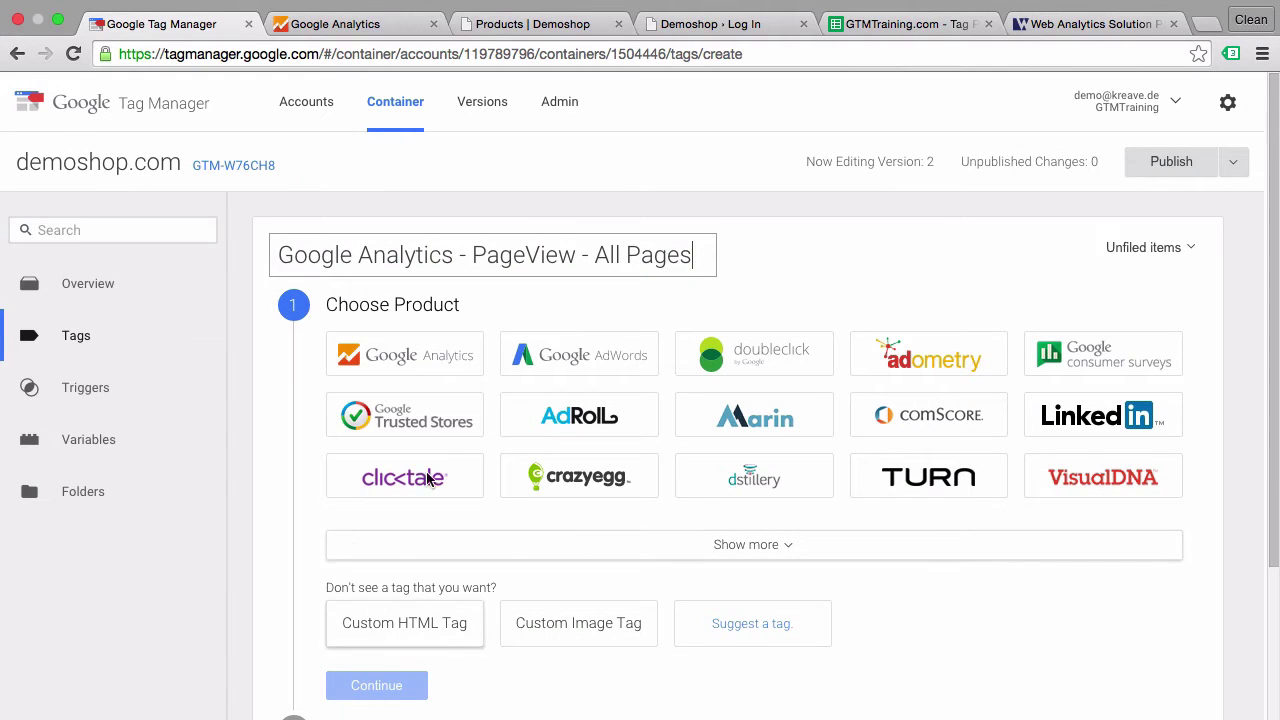
pyautogui.click(443, 354)
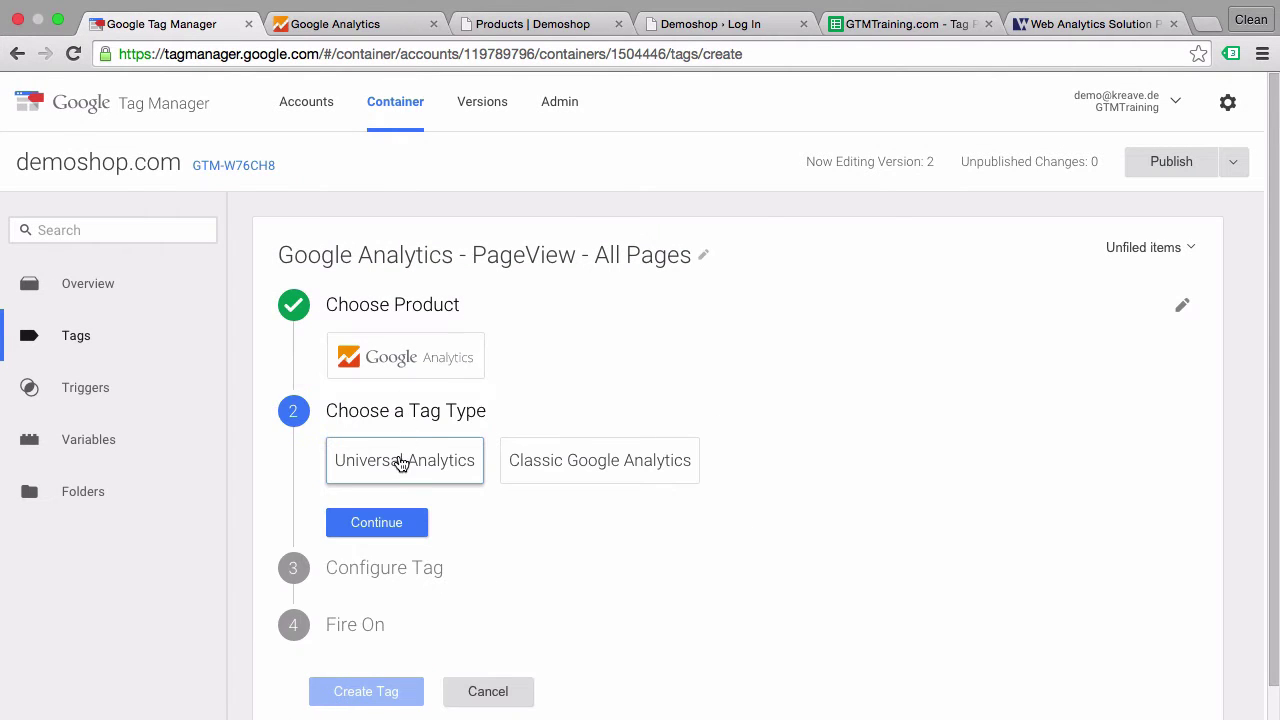
pyautogui.click(393, 480)
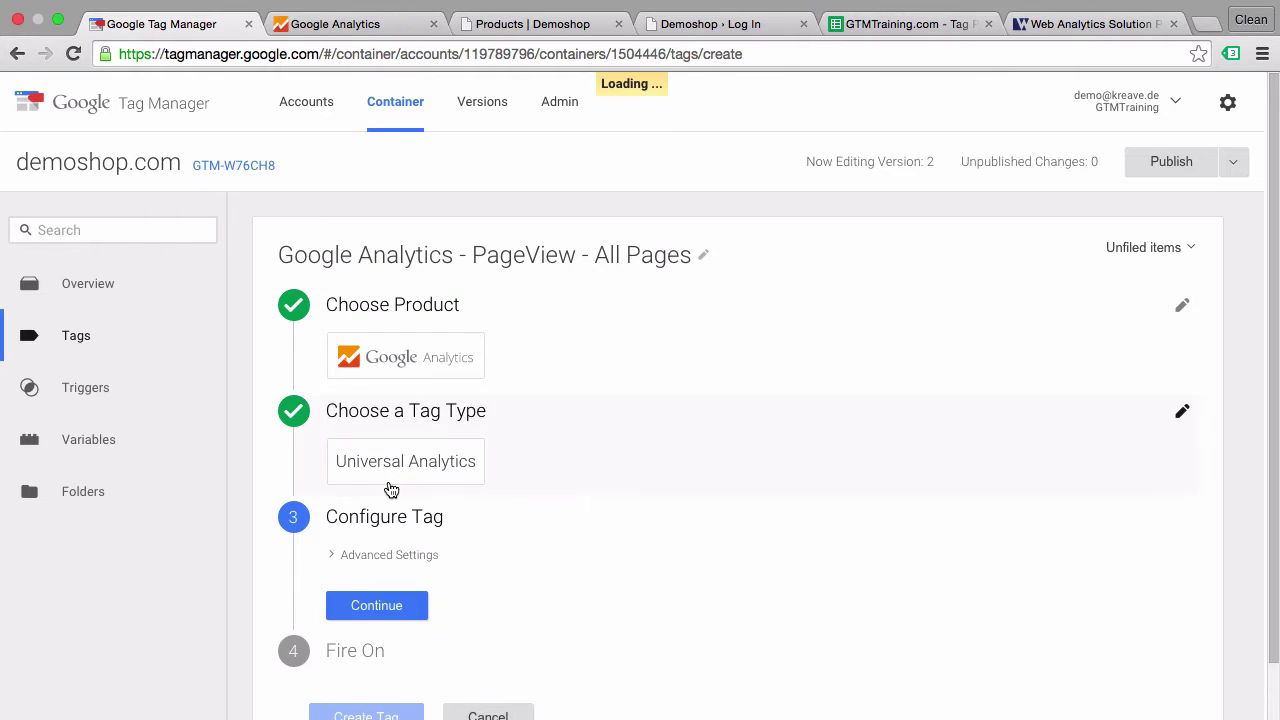
# - Copy the tracking ID from the Analytics tracking code page and start a new variable for Tracking ID
pyautogui.click(370, 590)
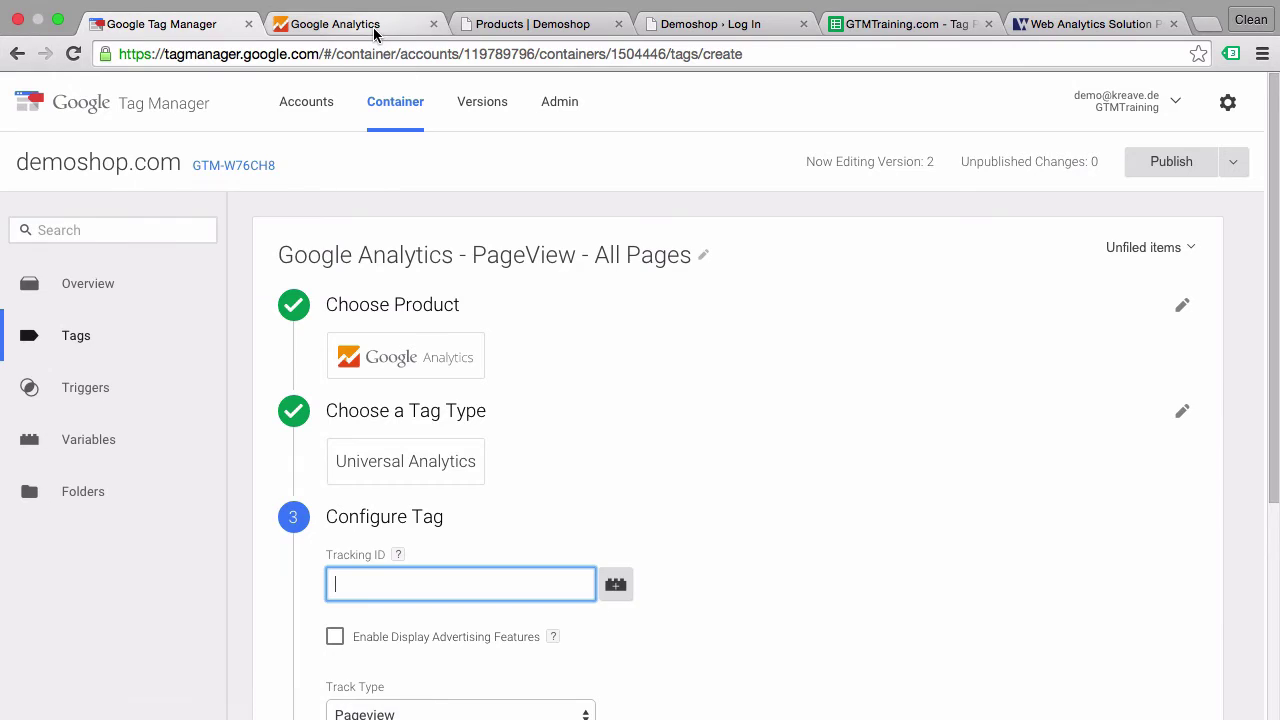
pyautogui.click(335, 23)
pyautogui.moveTo(527, 266); pyautogui.dragTo(345, 270)
pyautogui.click(180, 28)
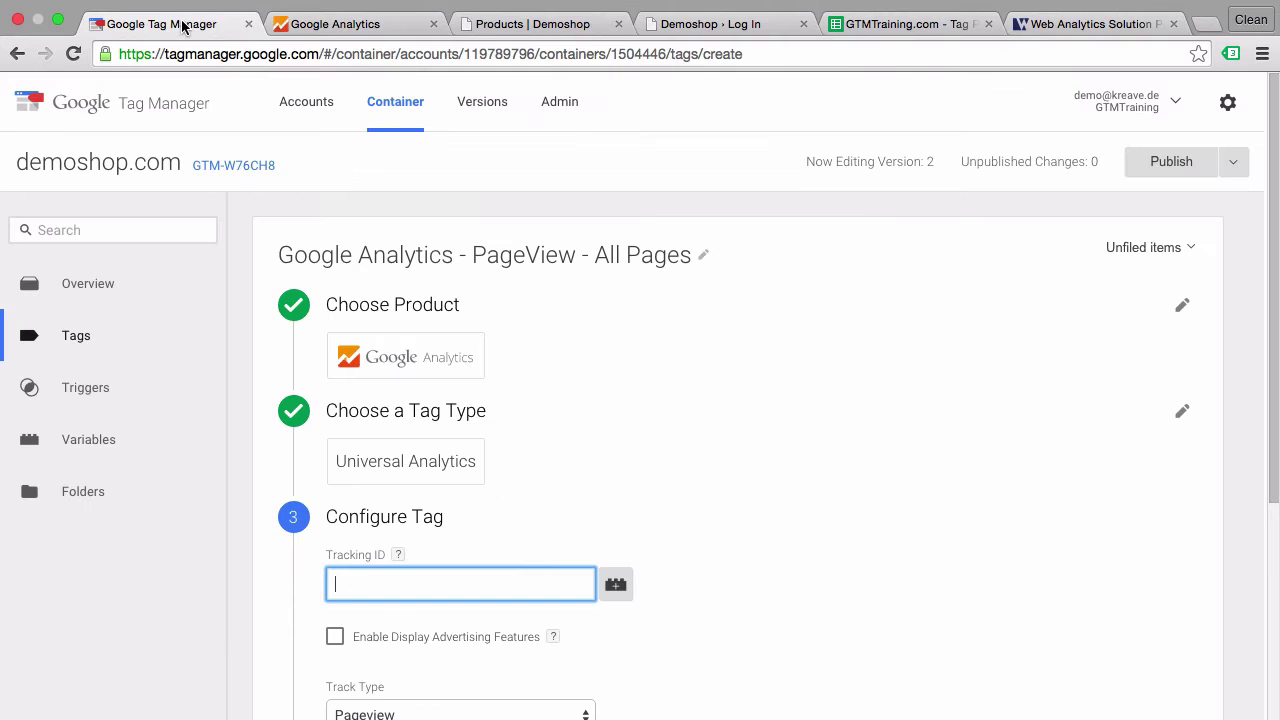
pyautogui.click(682, 566)
pyautogui.scroll(-3, 682, 566)
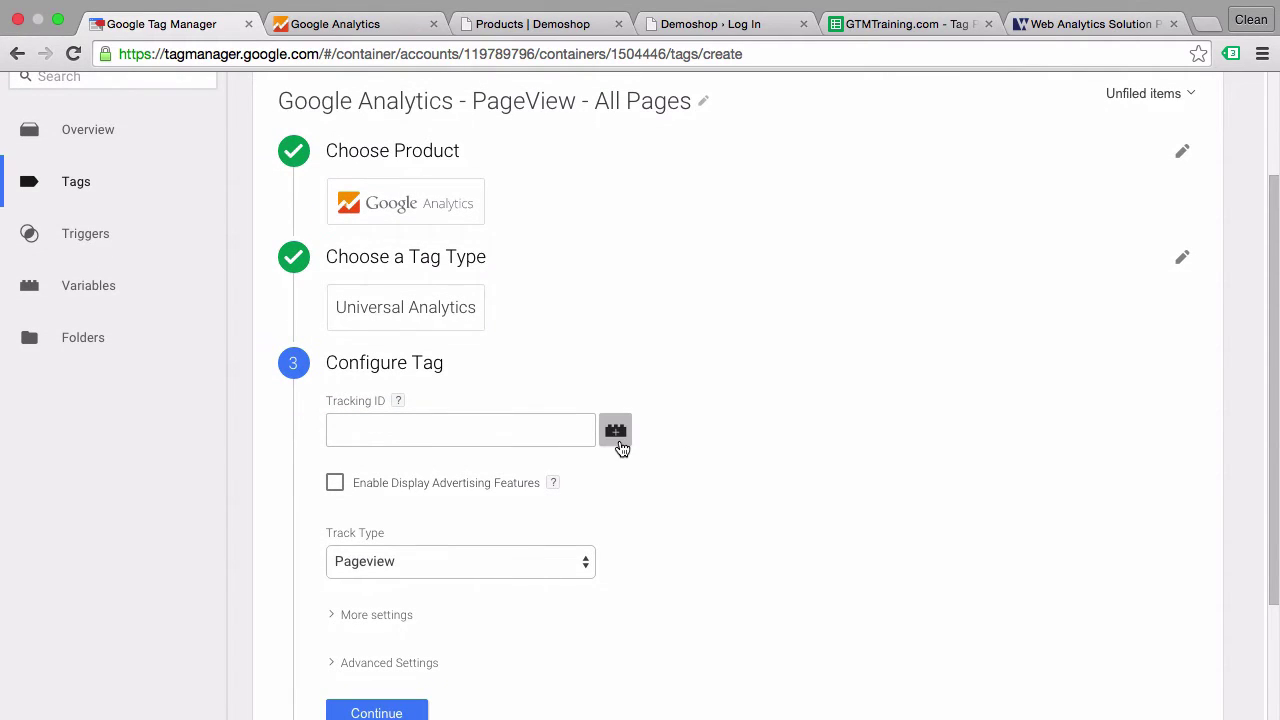
pyautogui.click(617, 435)
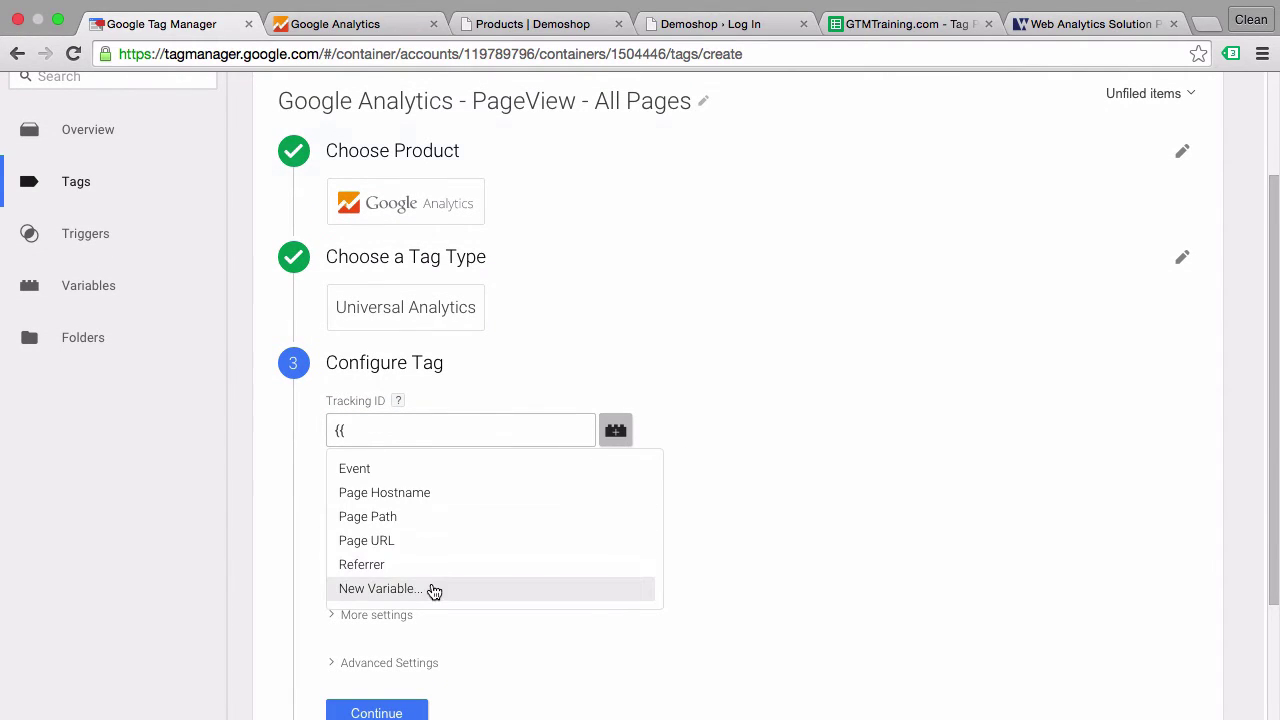
pyautogui.click(432, 588)
pyautogui.scroll(-1, 960, 440)
# - Create a Constant variable 'AnalyticsID' holding the pasted tracking ID and set it as the Tracking ID
pyautogui.scroll(-1, 942, 421)
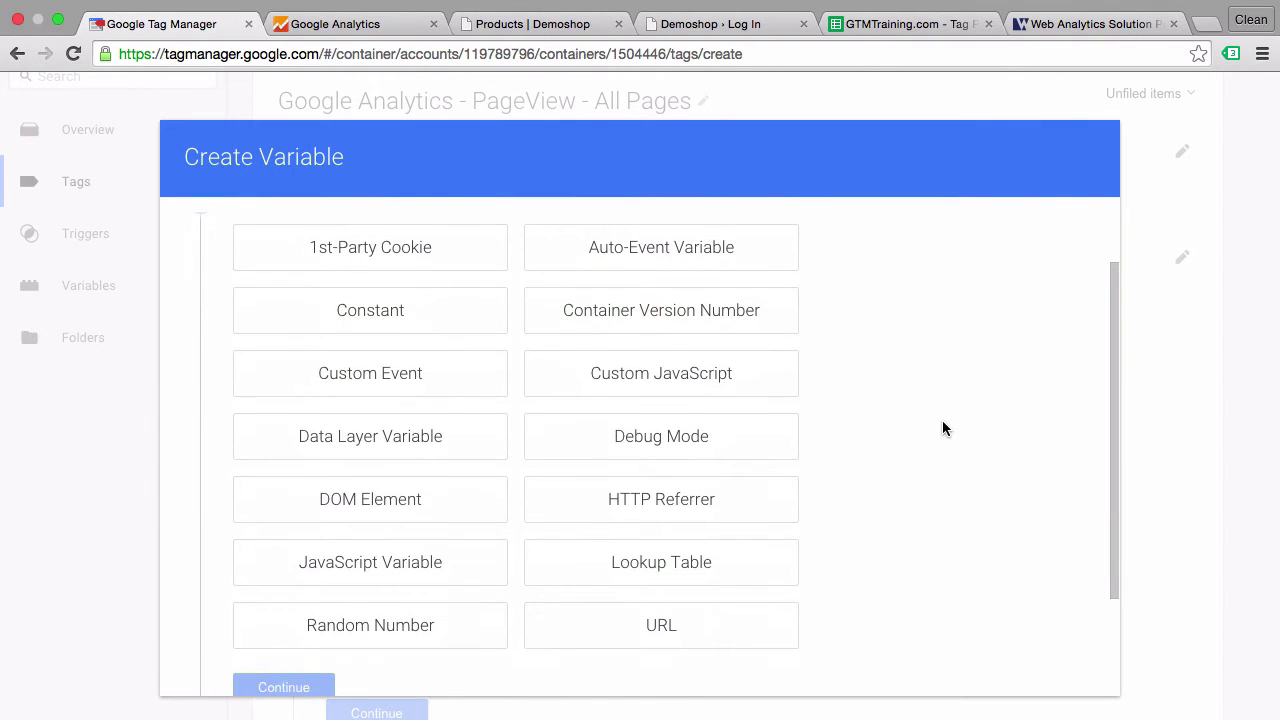
pyautogui.click(366, 326)
pyautogui.click(240, 236)
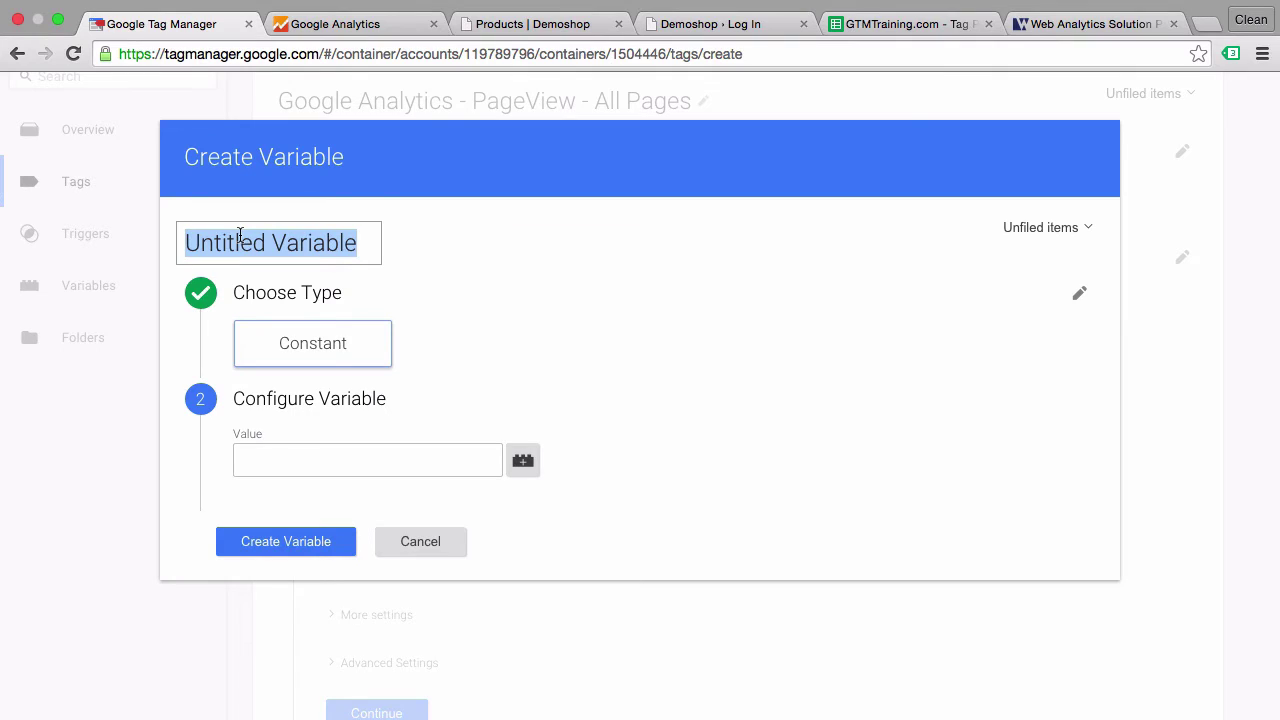
pyautogui.write('Analy')
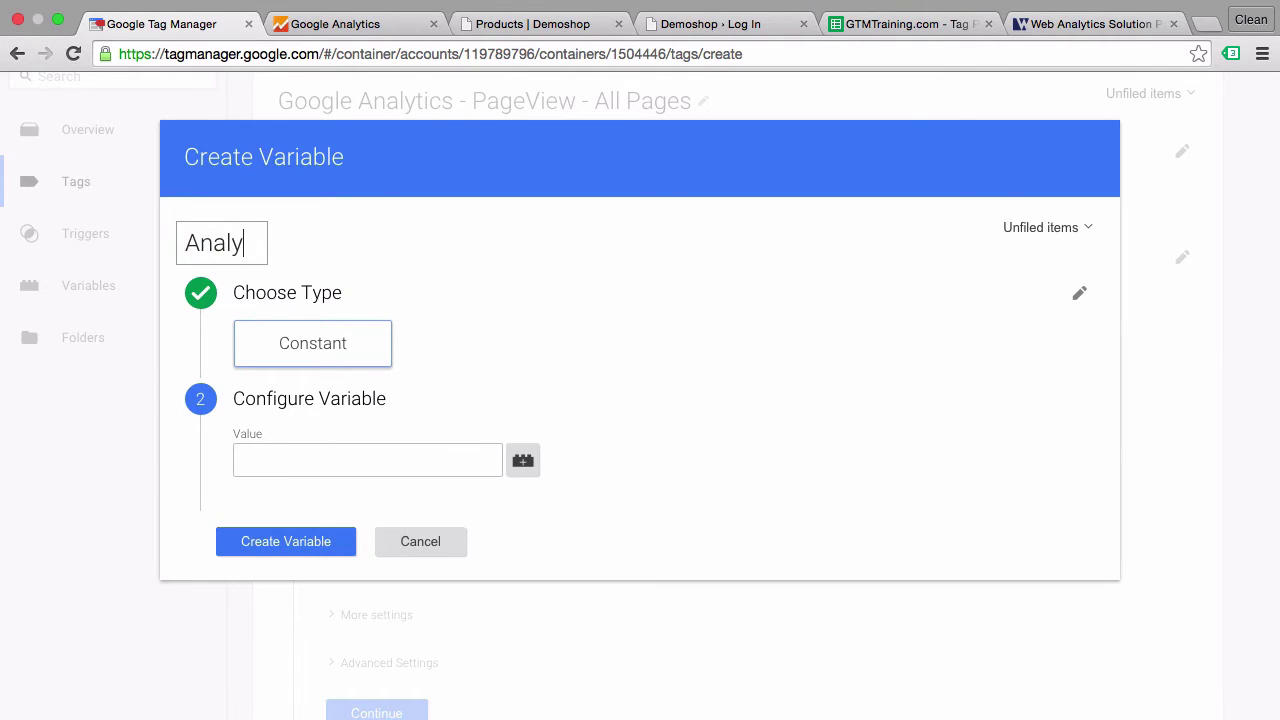
pyautogui.write('ticsID')
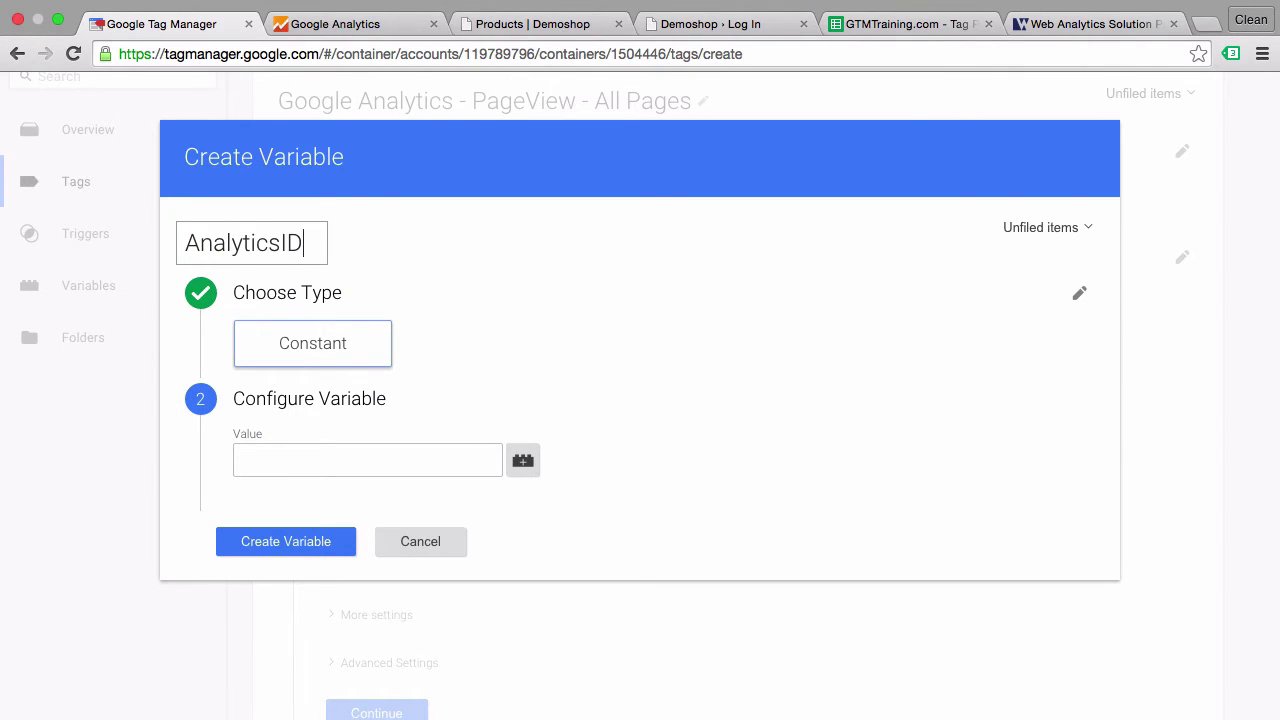
pyautogui.click(279, 468)
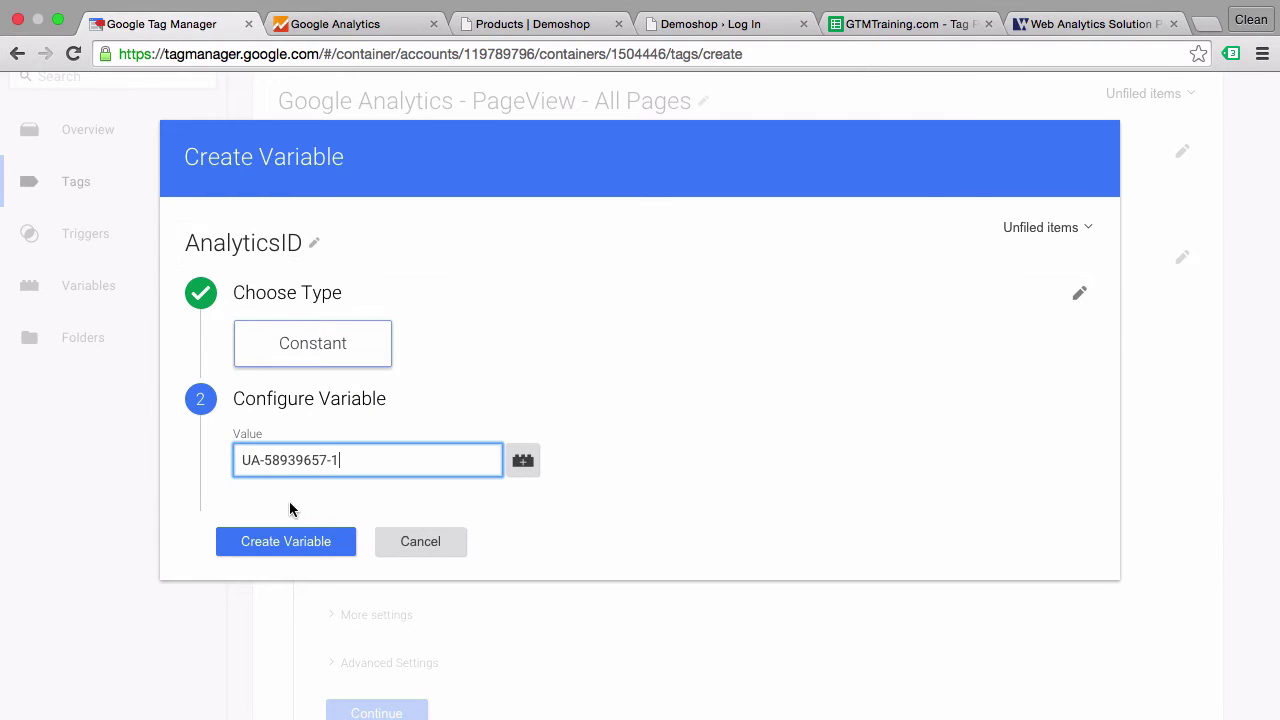
pyautogui.click(289, 555)
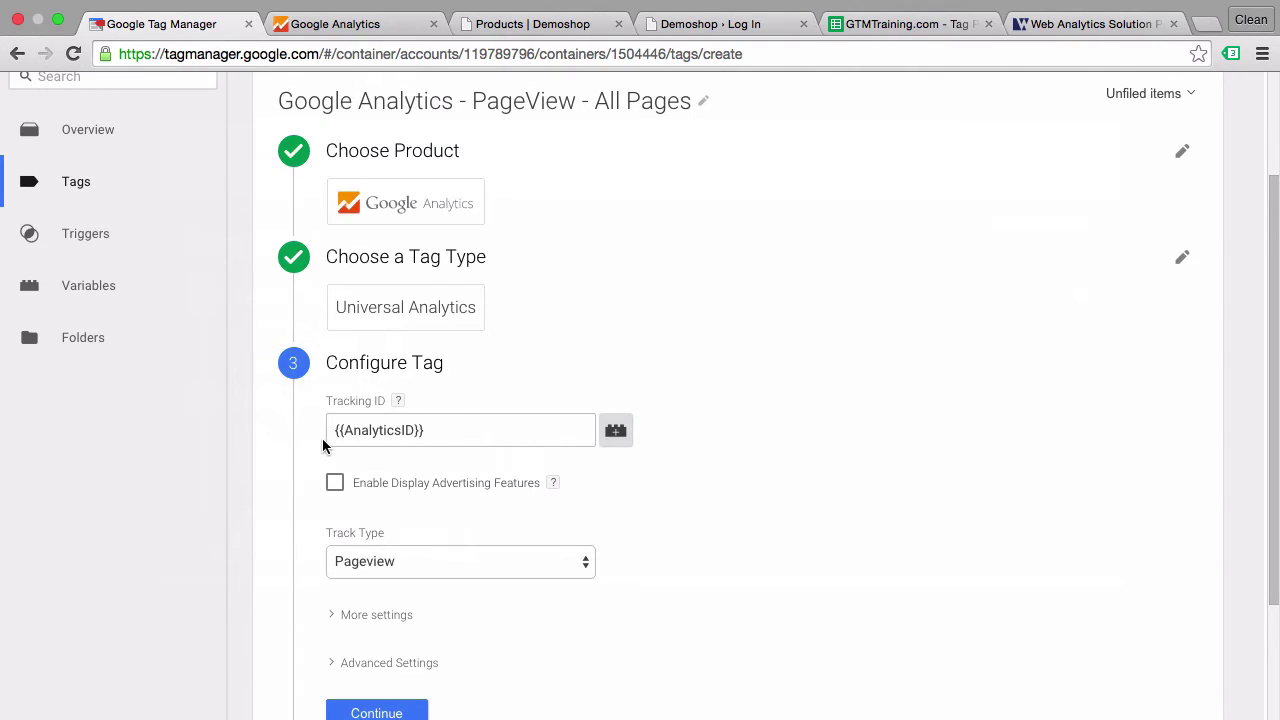
# - Give the pageview tag the All Pages trigger and save it with Create Tag
pyautogui.scroll(-3, 286, 465)
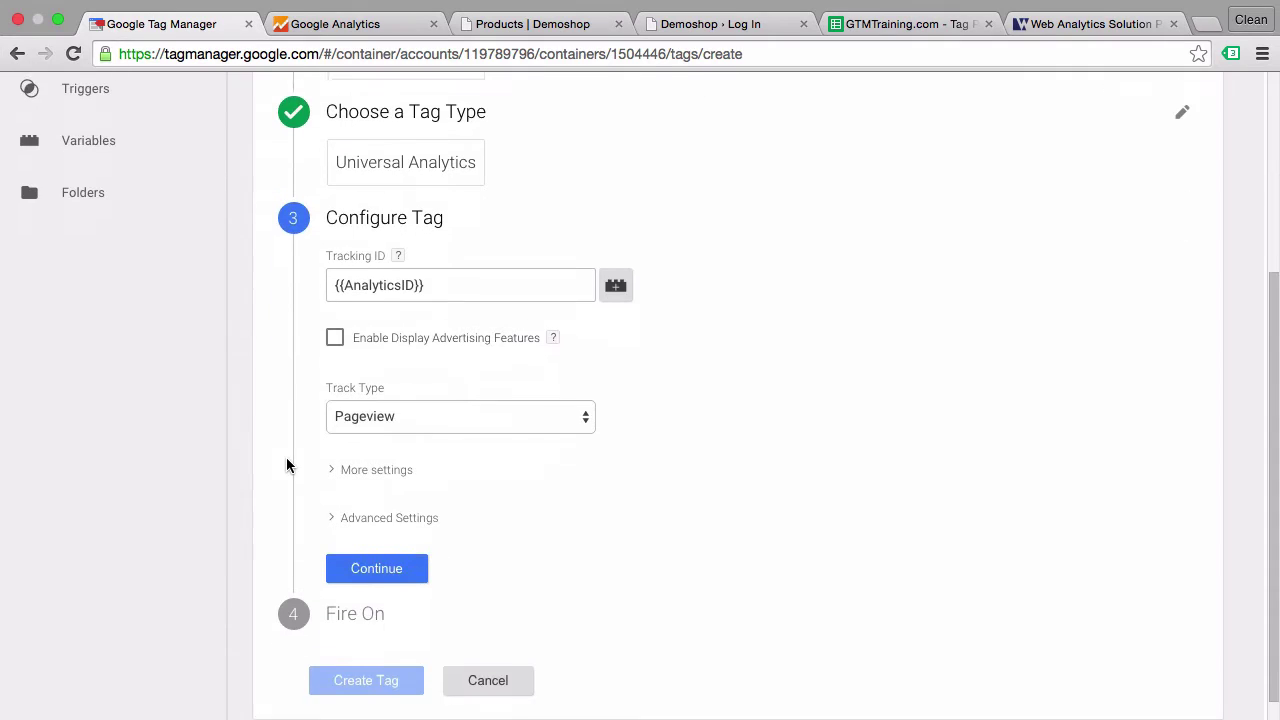
pyautogui.scroll(-1, 286, 465)
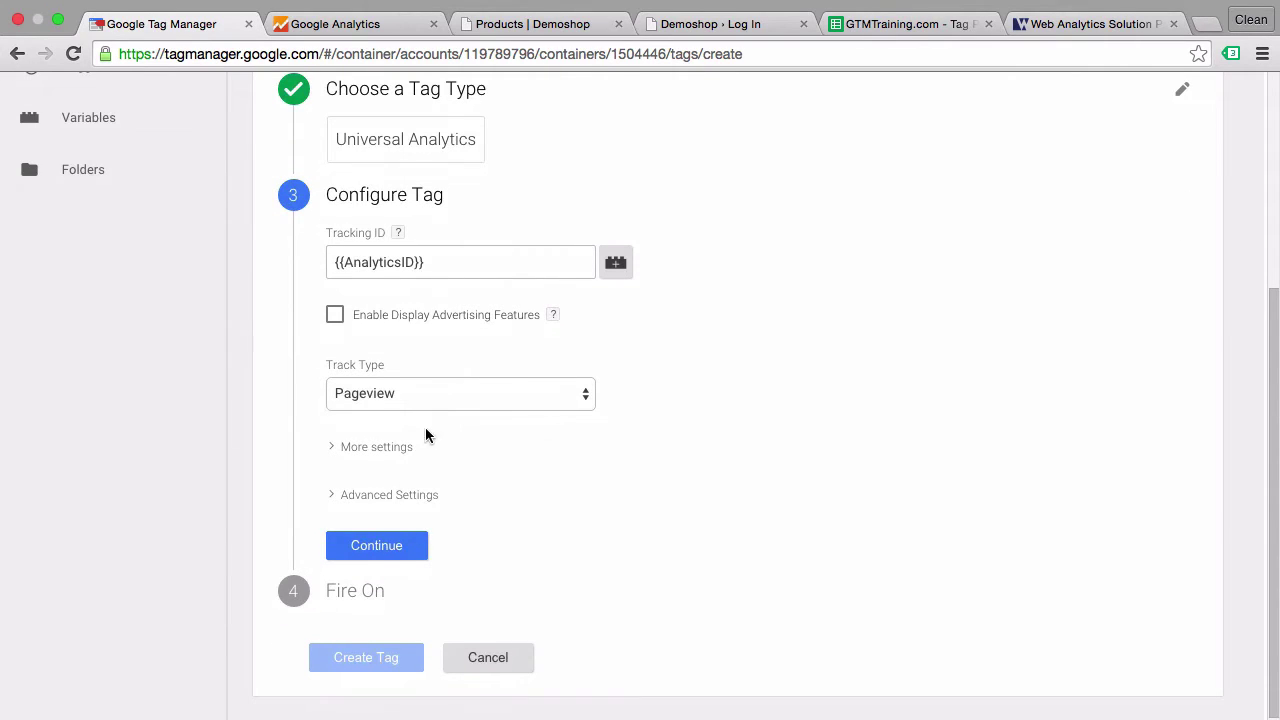
pyautogui.click(400, 545)
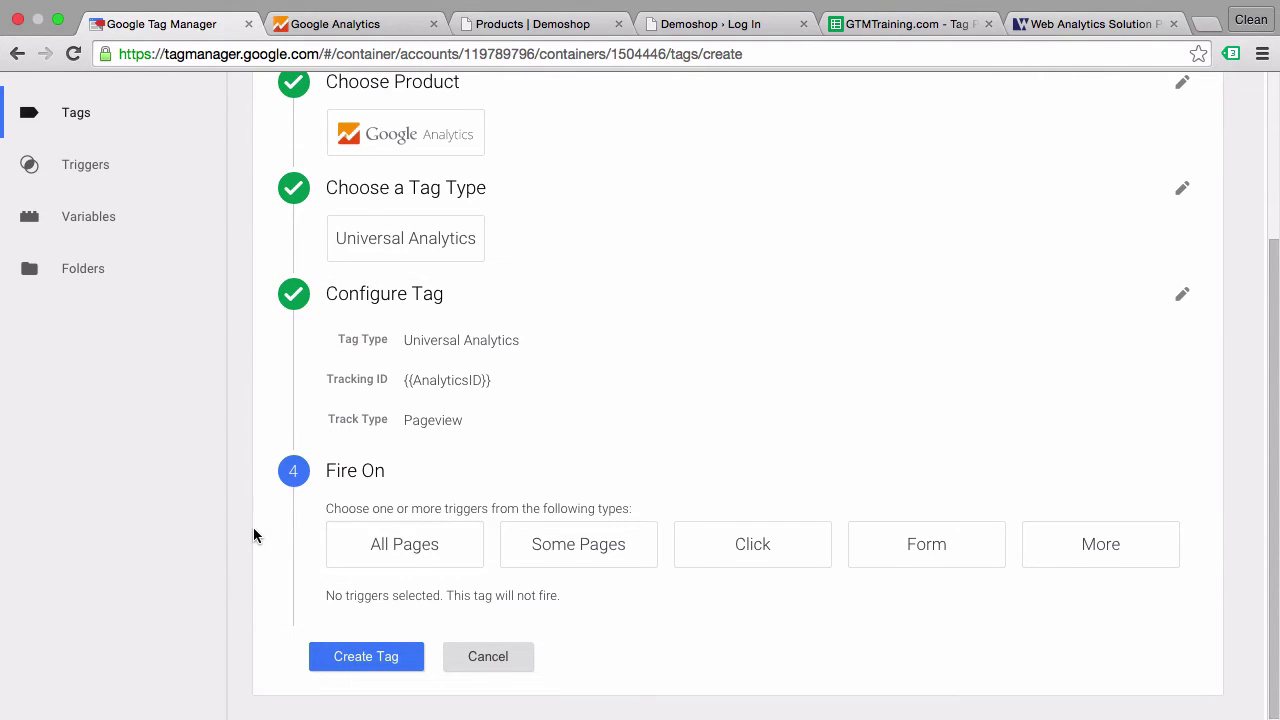
pyautogui.click(420, 571)
pyautogui.scroll(-1, 251, 572)
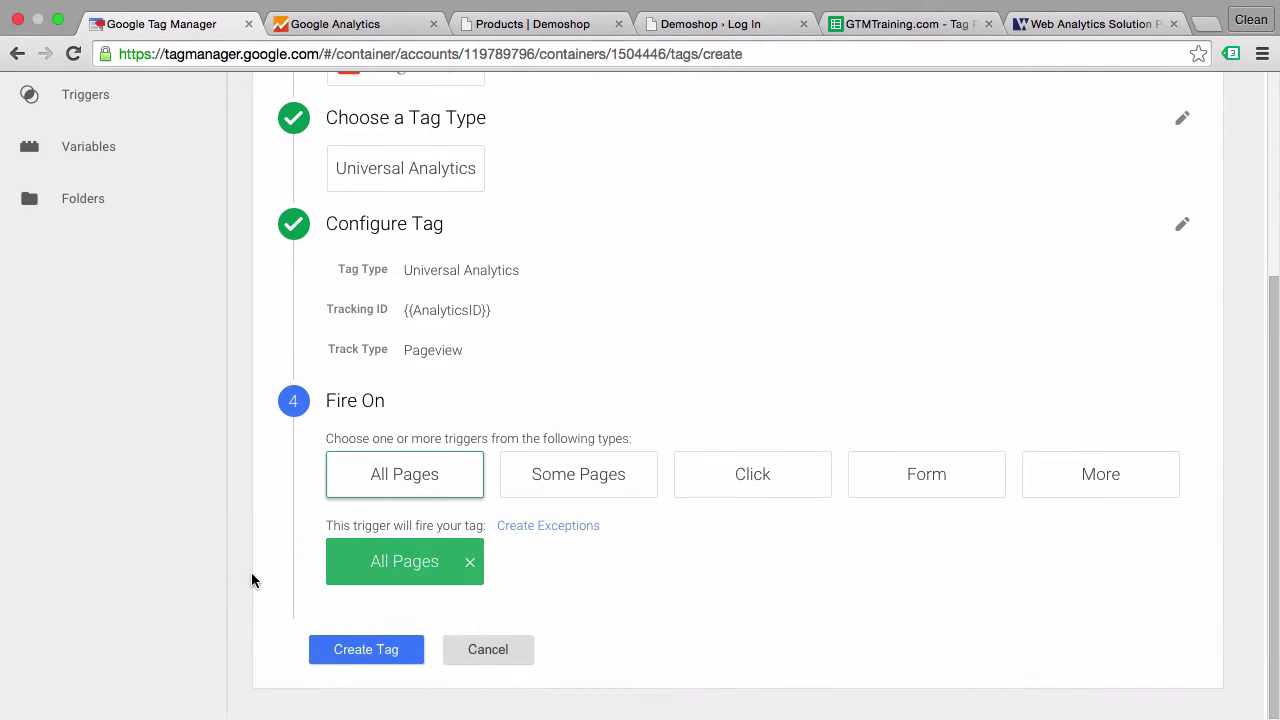
pyautogui.click(326, 656)
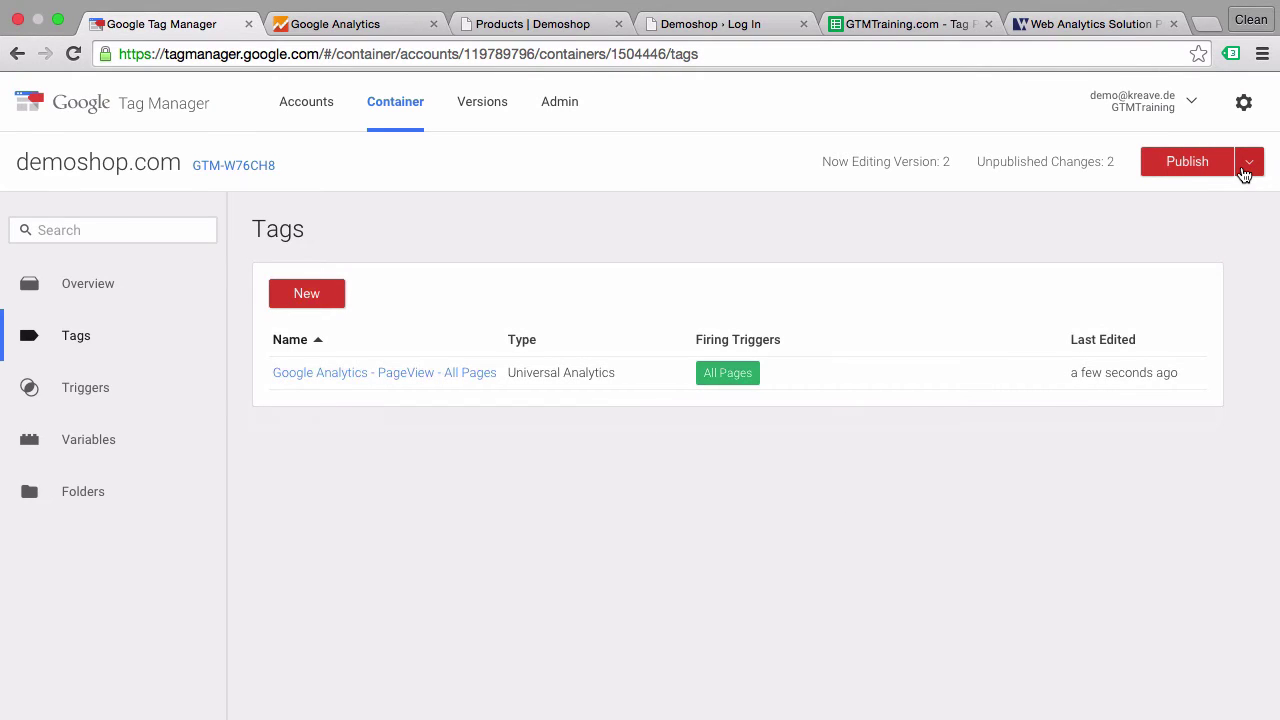
pyautogui.click(1247, 168)
# - Preview the container on the reloaded shop page and confirm the pageview tag fired once
pyautogui.click(1177, 330)
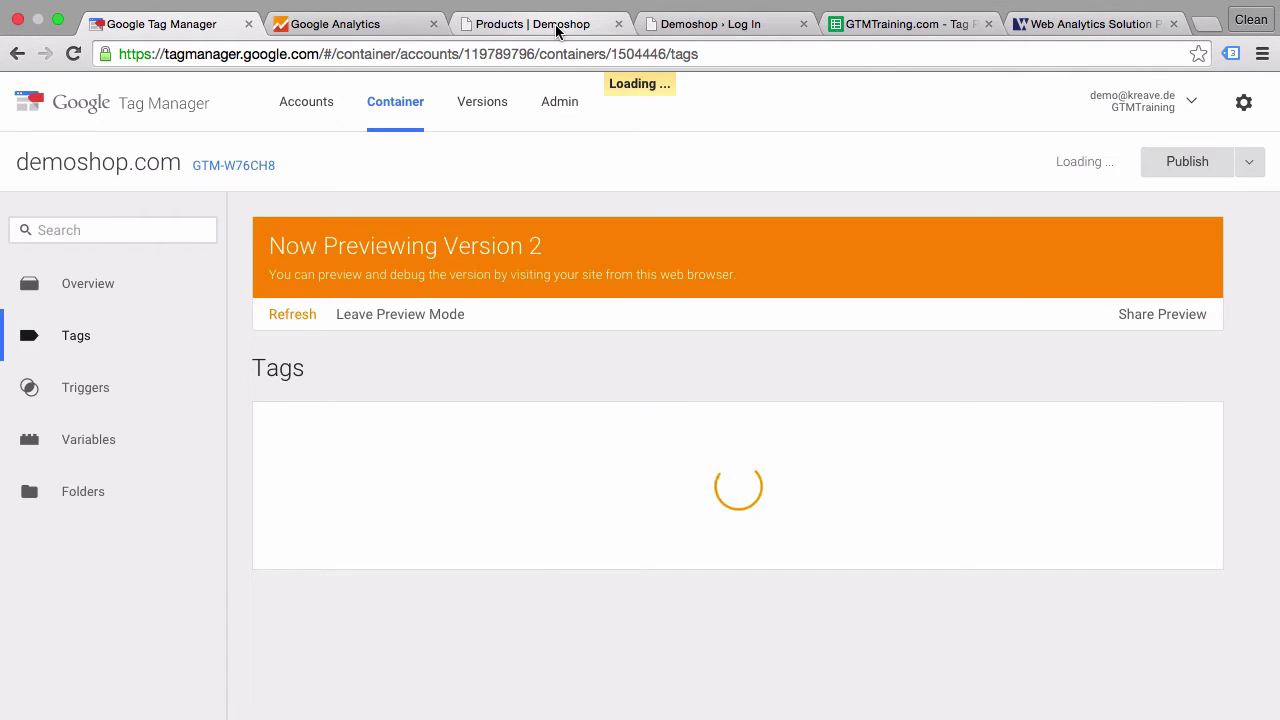
pyautogui.click(557, 25)
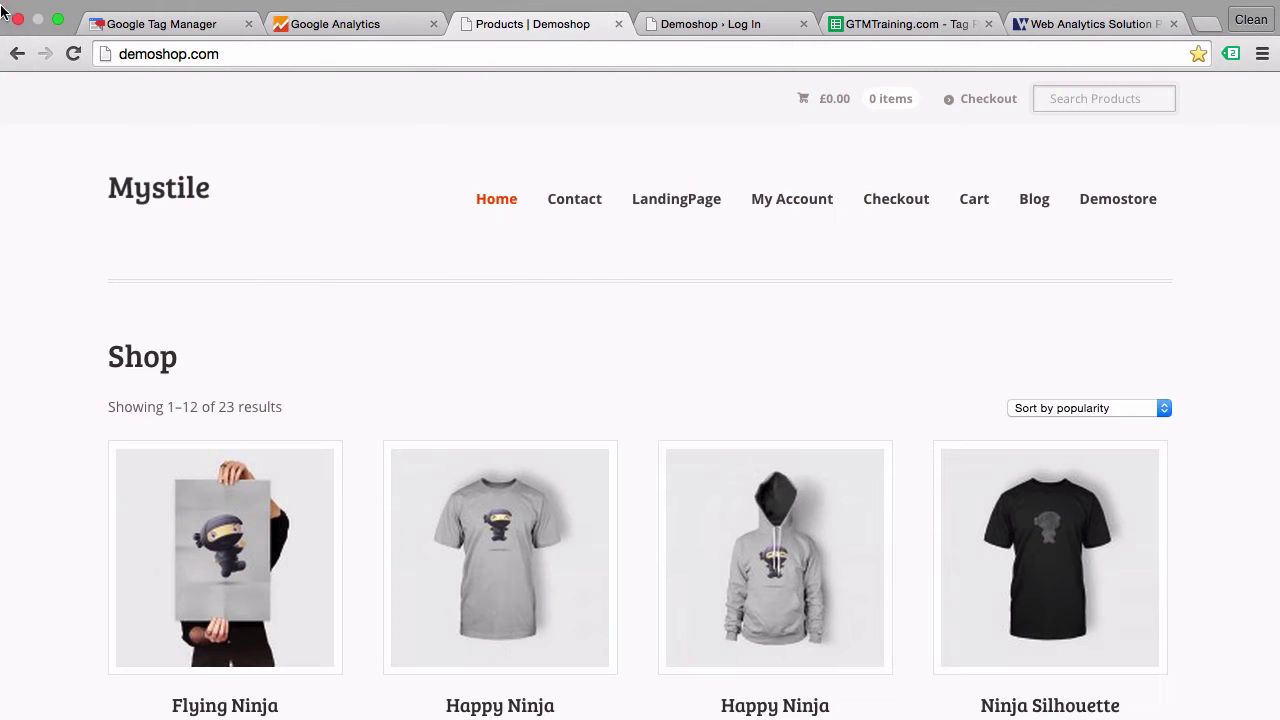
pyautogui.click(80, 53)
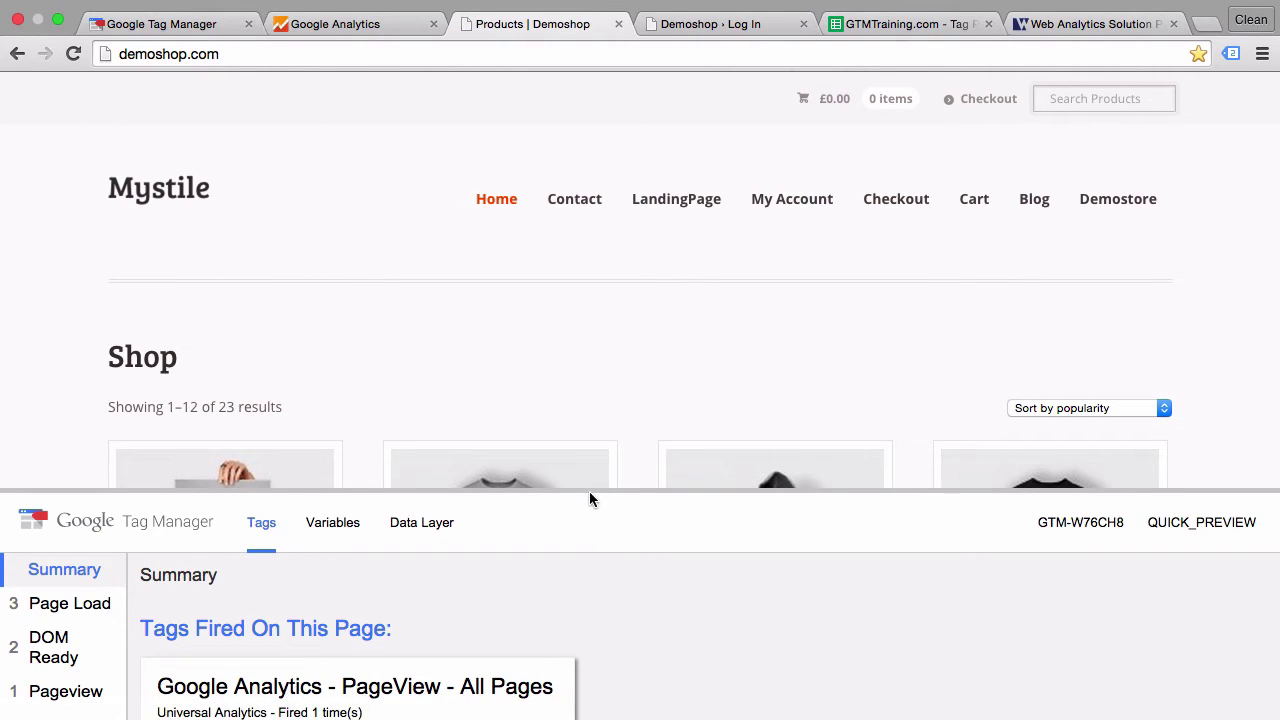
pyautogui.moveTo(589, 497); pyautogui.dragTo(589, 185)
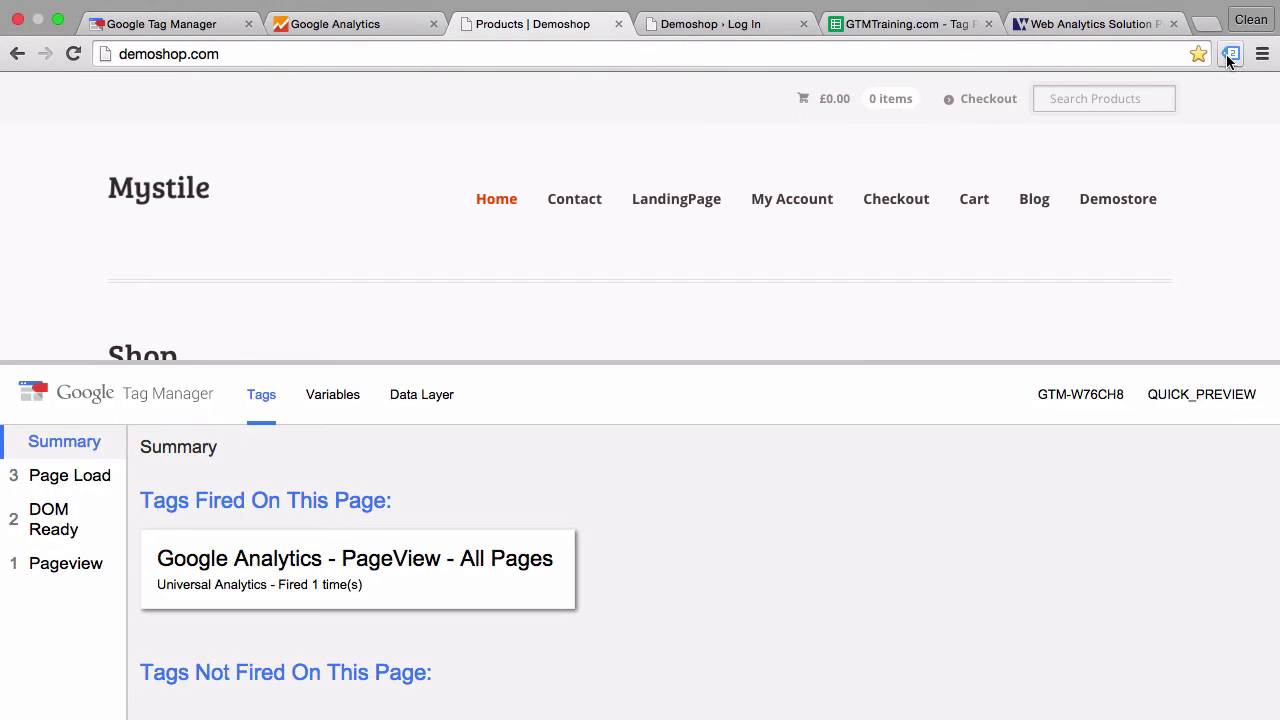
pyautogui.click(1229, 57)
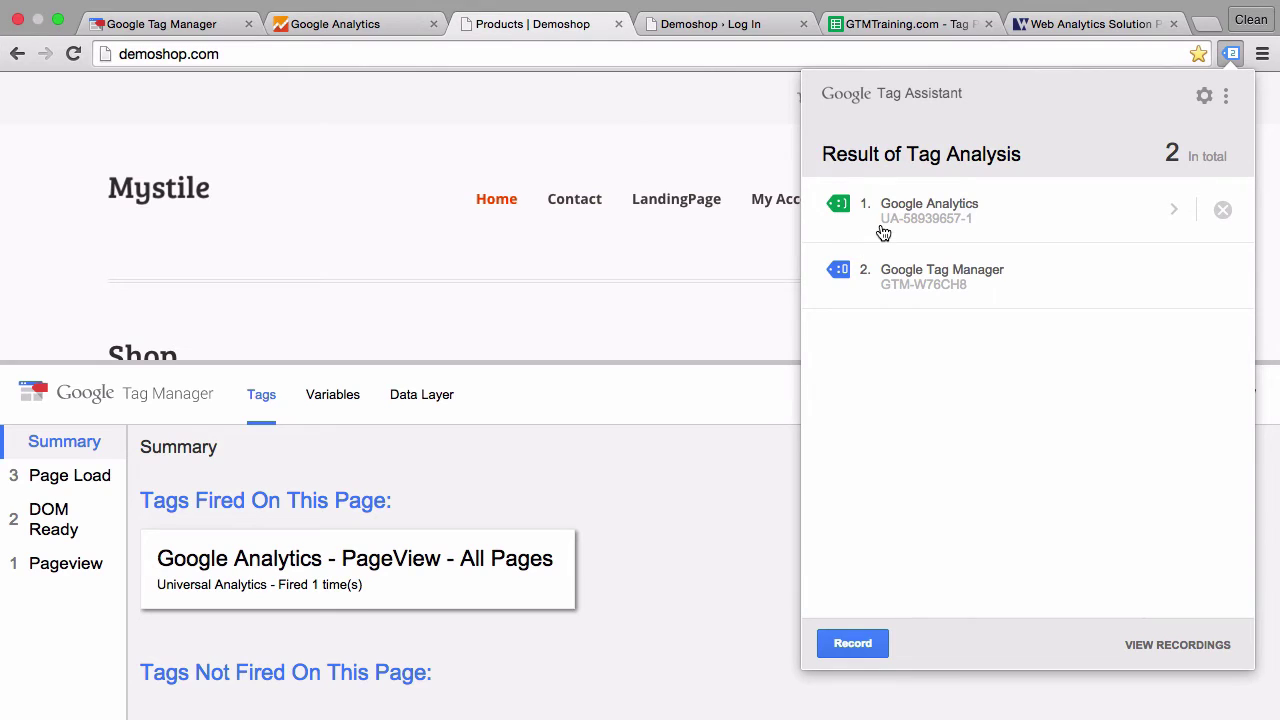
pyautogui.click(883, 233)
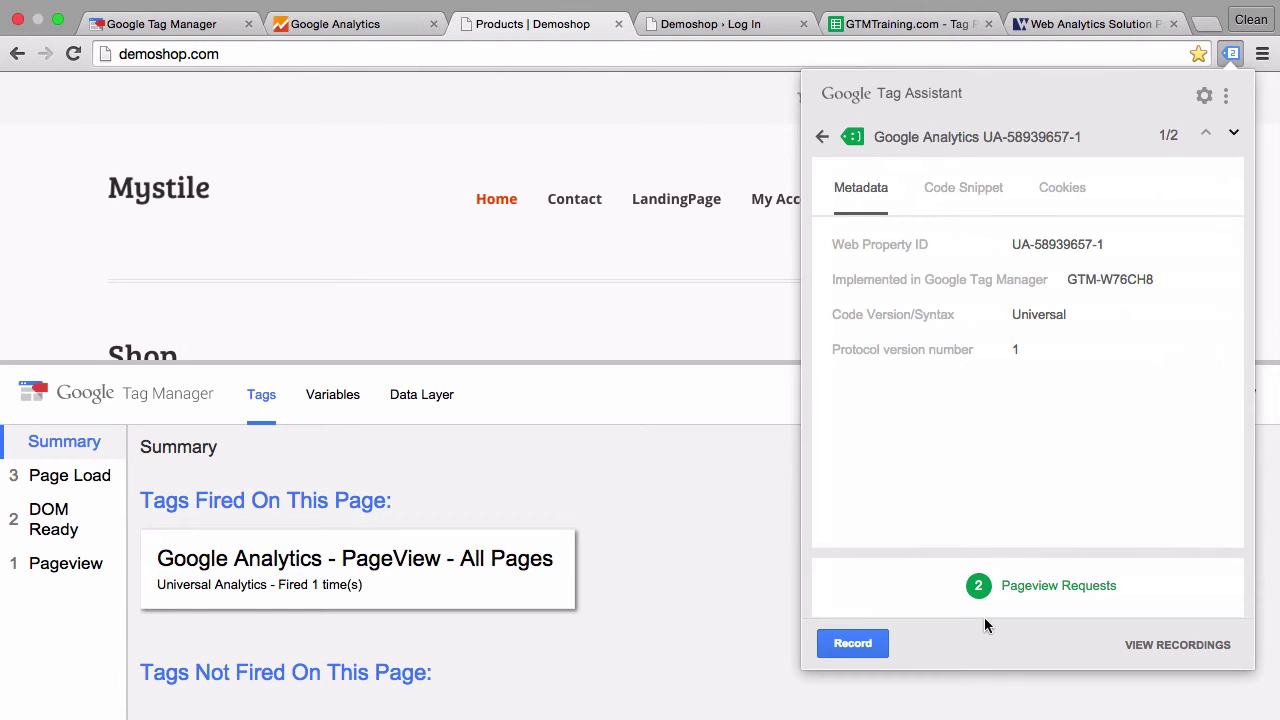
pyautogui.click(538, 226)
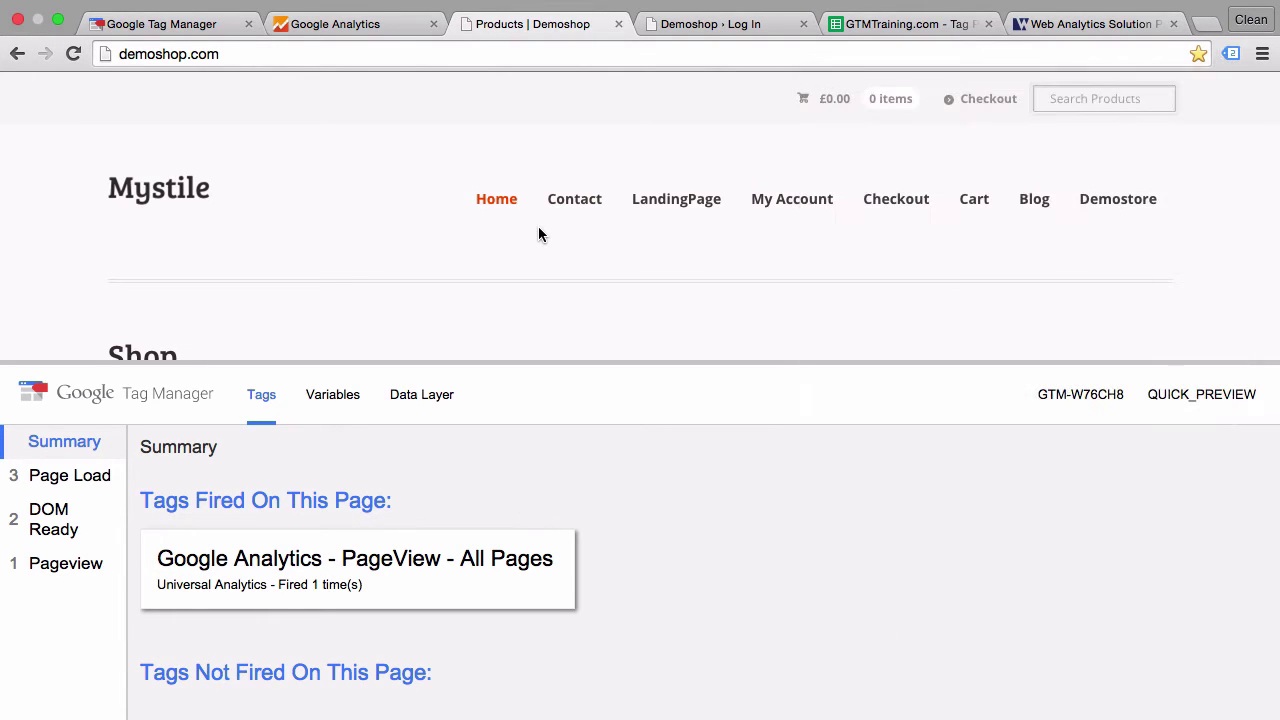
pyautogui.click(354, 30)
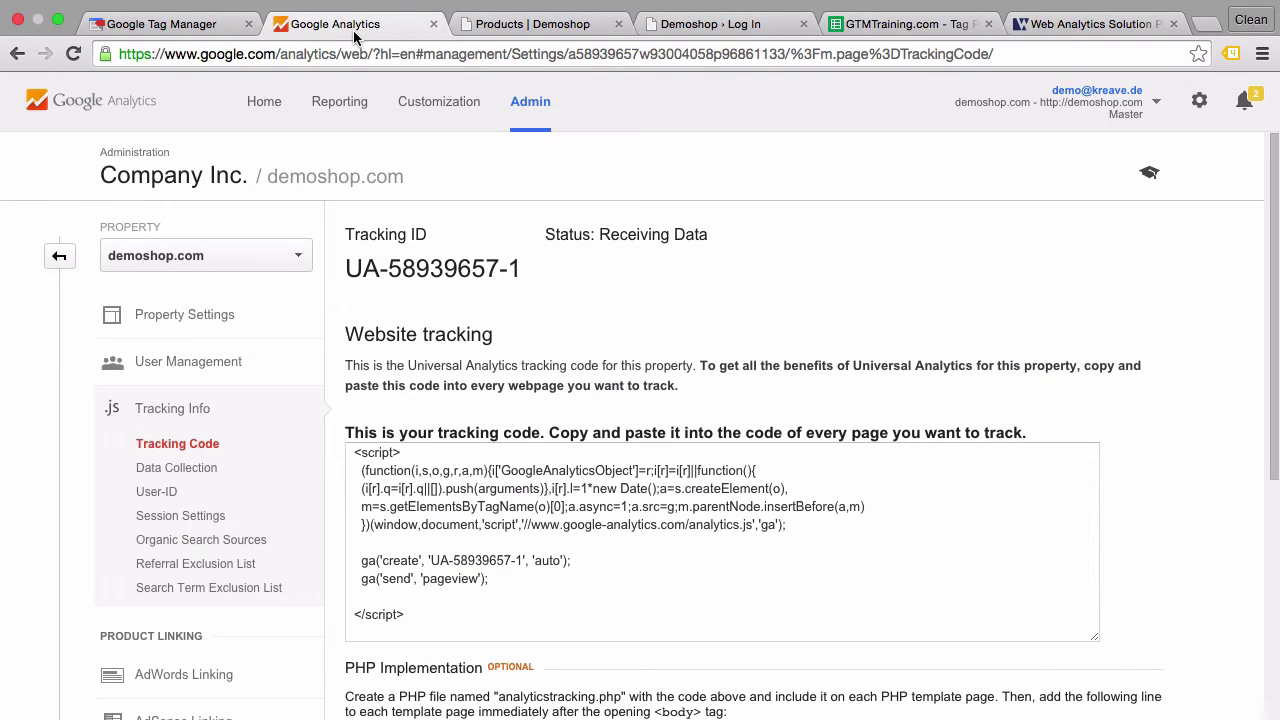
pyautogui.click(330, 101)
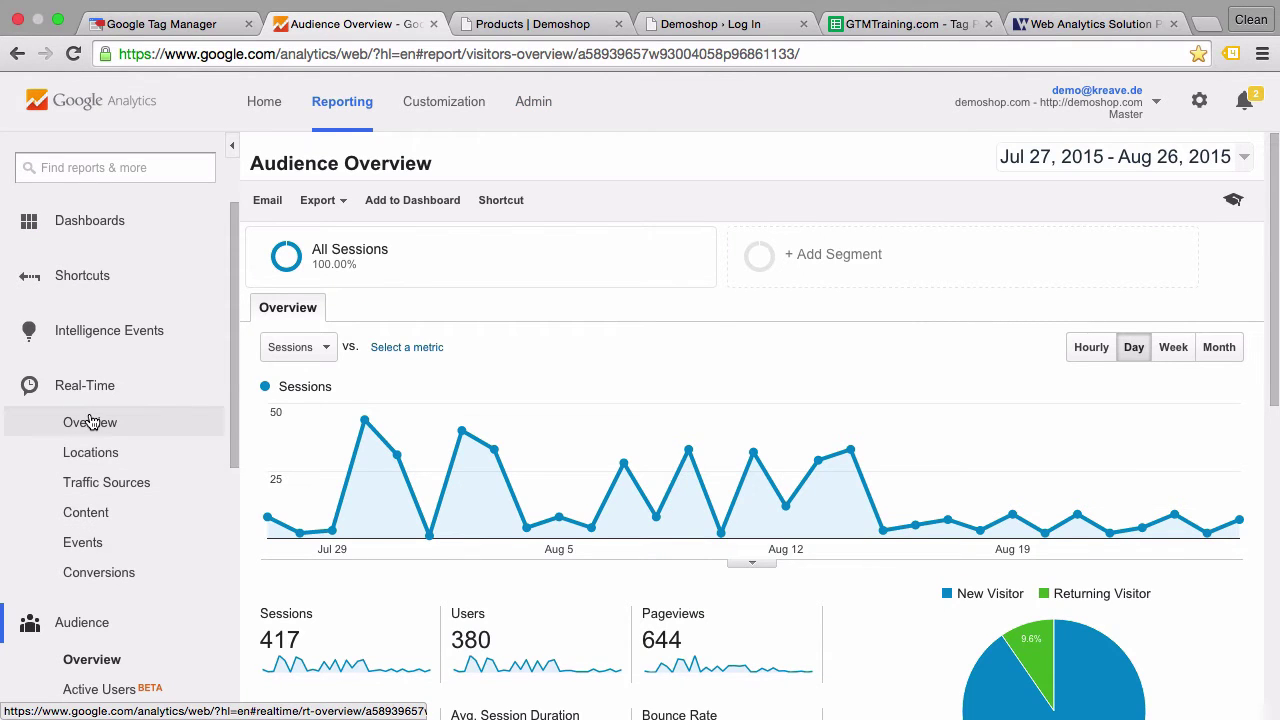
pyautogui.click(90, 422)
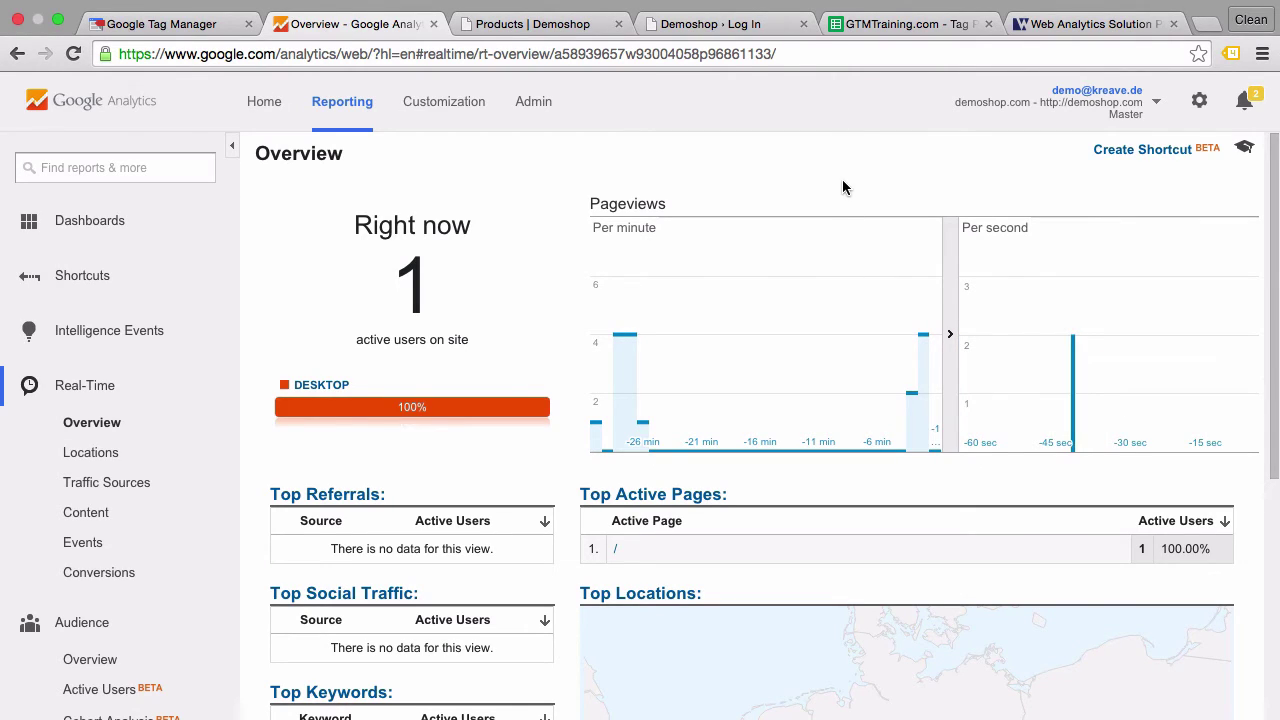
pyautogui.click(528, 24)
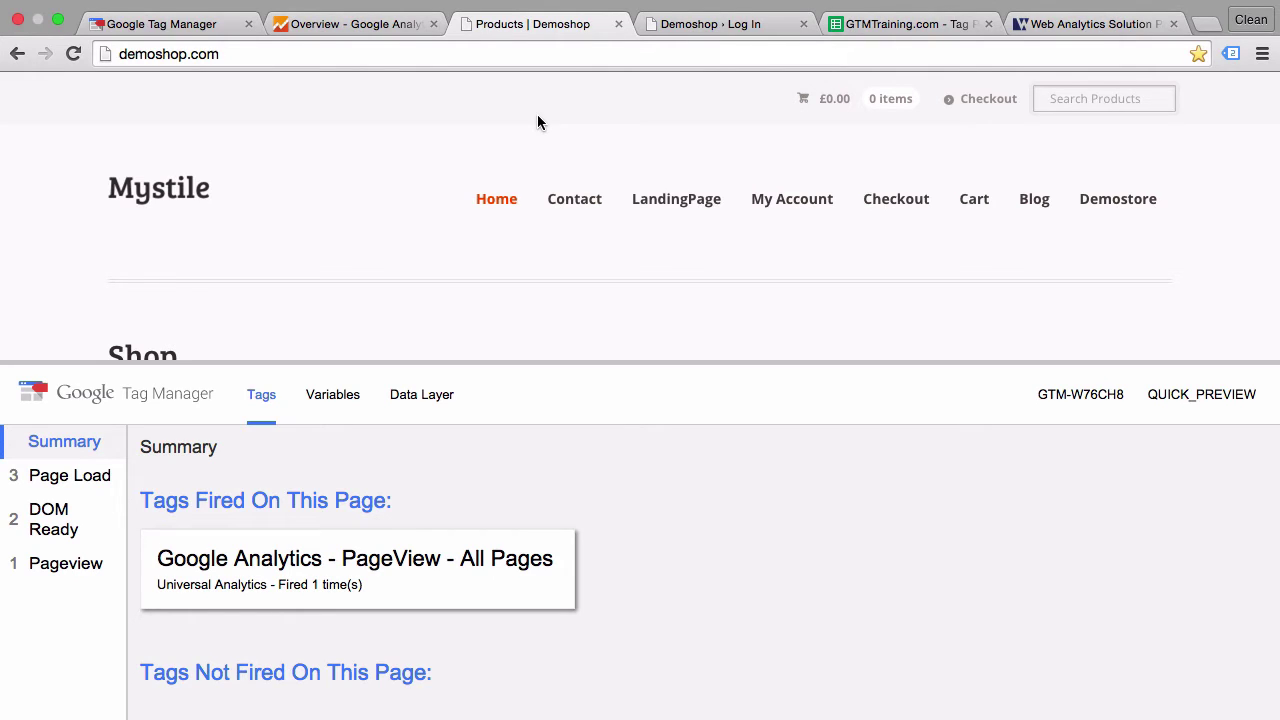
# - Log in to the demoshop WordPress admin, re-entering the password after a failed first attempt
pyautogui.click(736, 28)
pyautogui.write('admin')
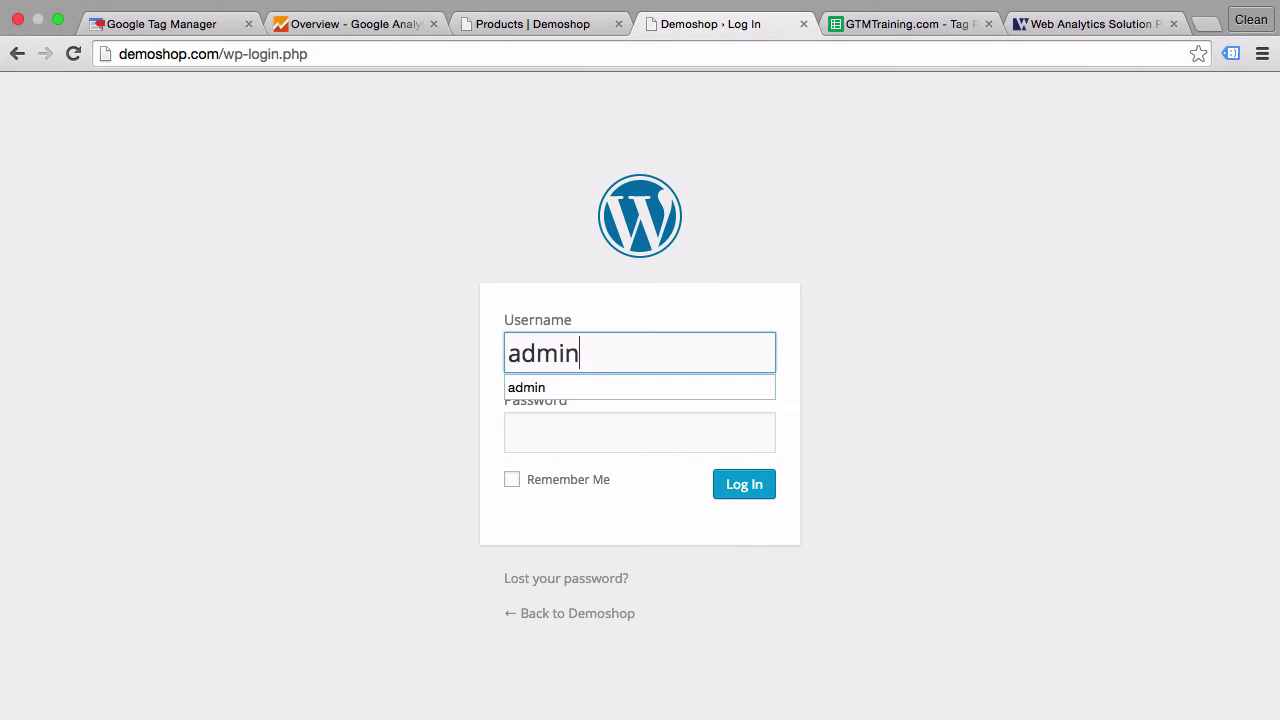
pyautogui.press('Tab')
pyautogui.write('admin')
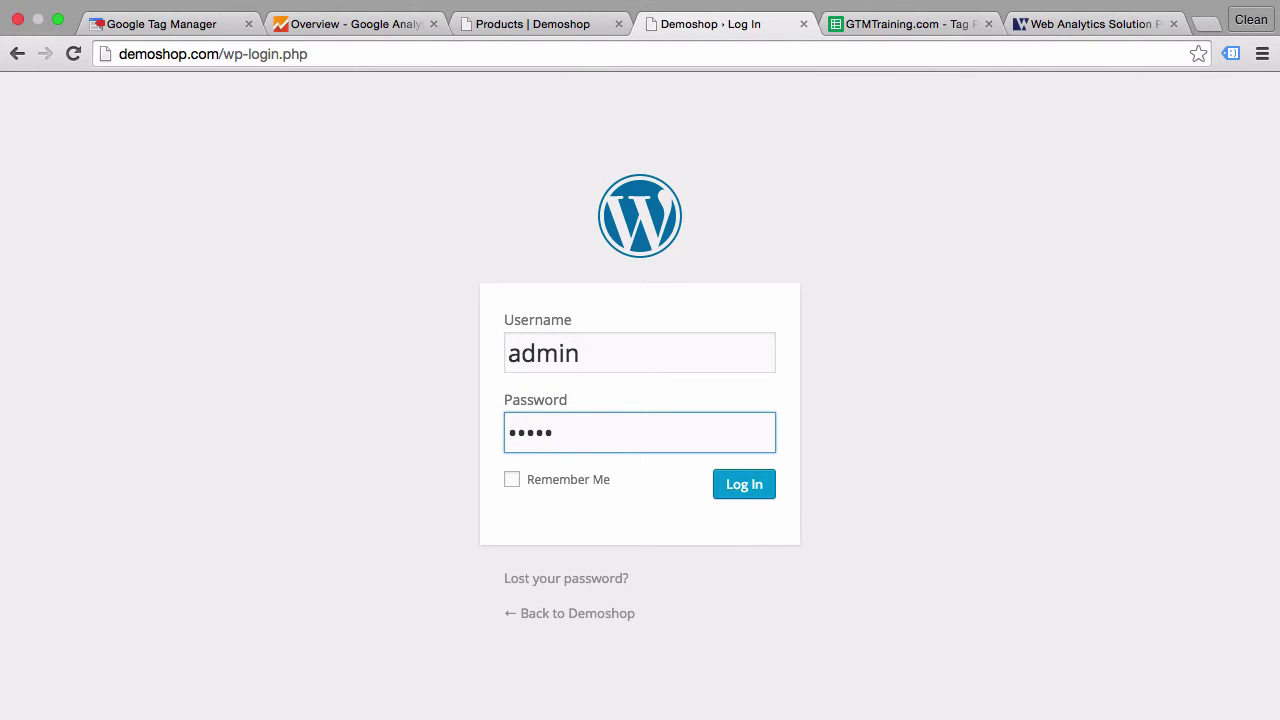
pyautogui.write('12')
pyautogui.press('Return')
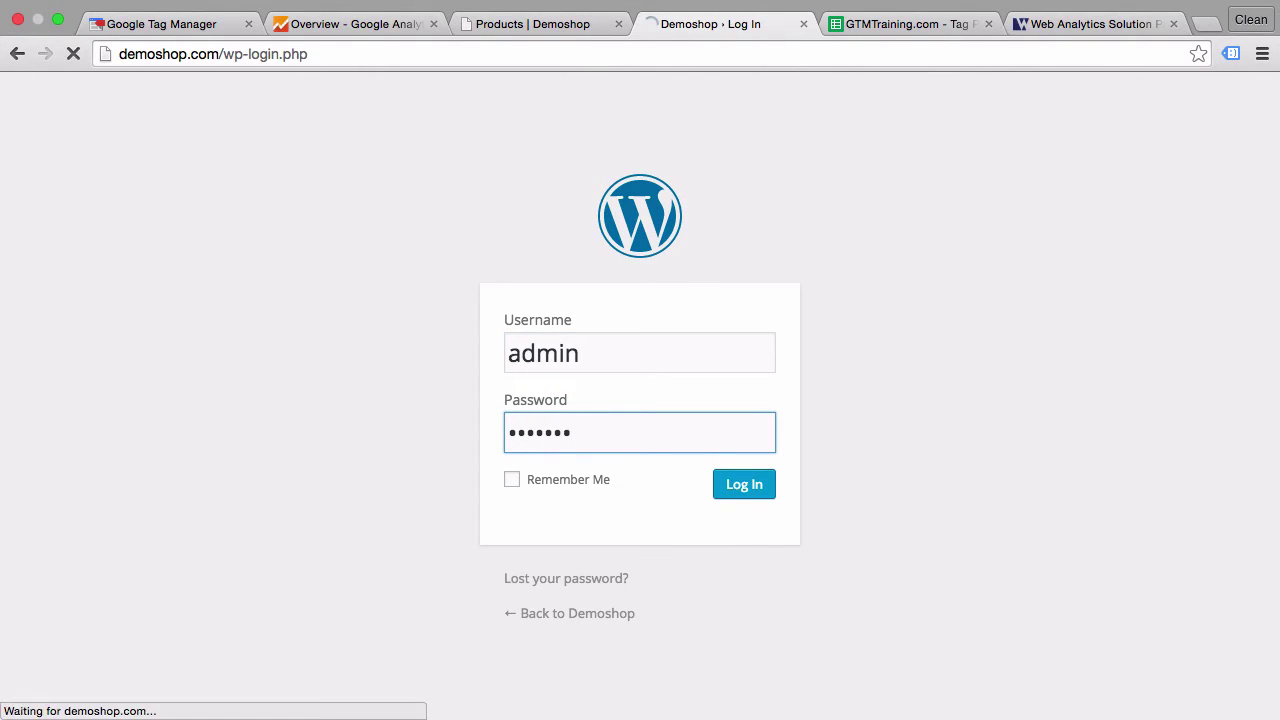
pyautogui.write('admin123')
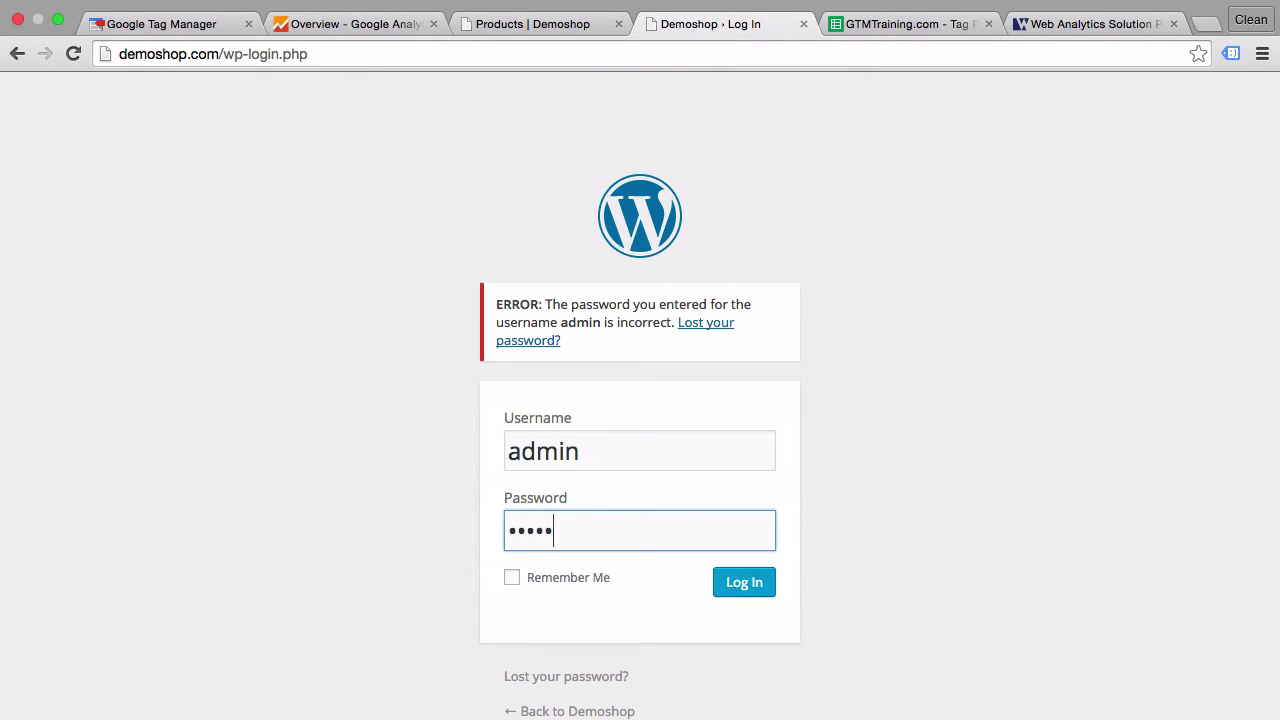
pyautogui.press('Return')
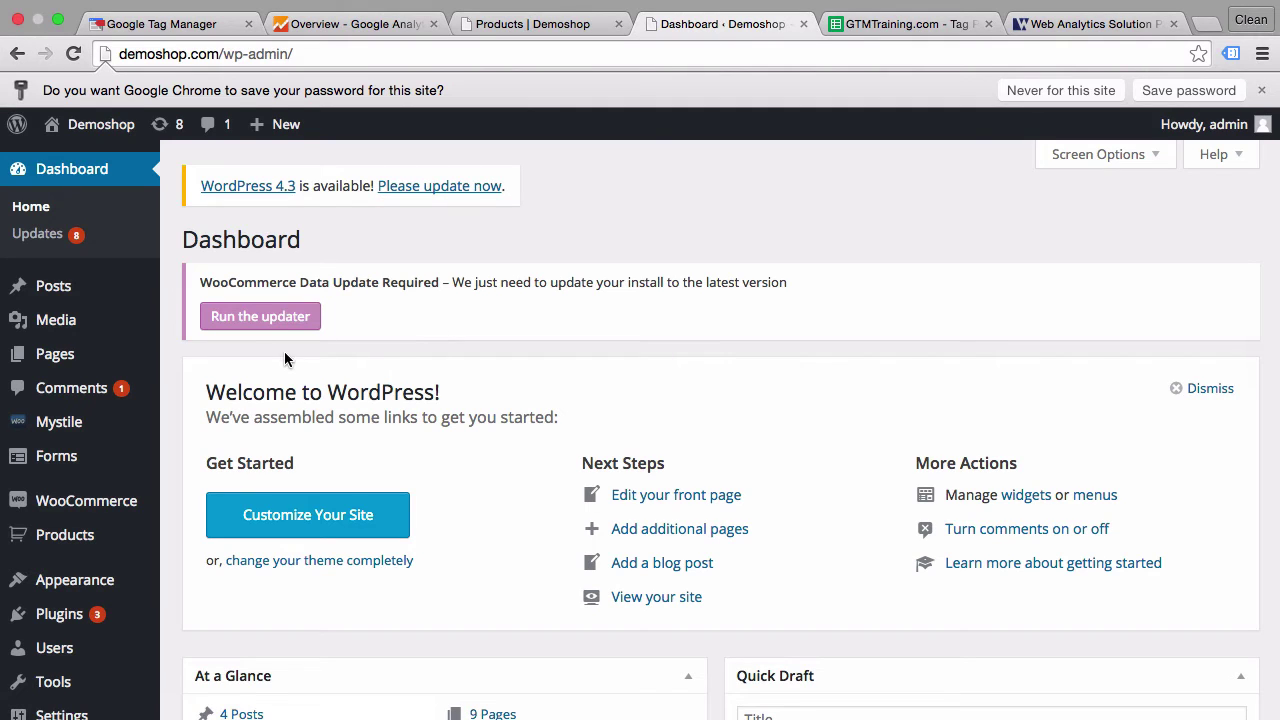
# - Open the Mystile theme's header.php in the theme editor and select its hardcoded Google Analytics script
pyautogui.moveTo(50, 578)
pyautogui.click(186, 661)
pyautogui.scroll(-5, 757, 586)
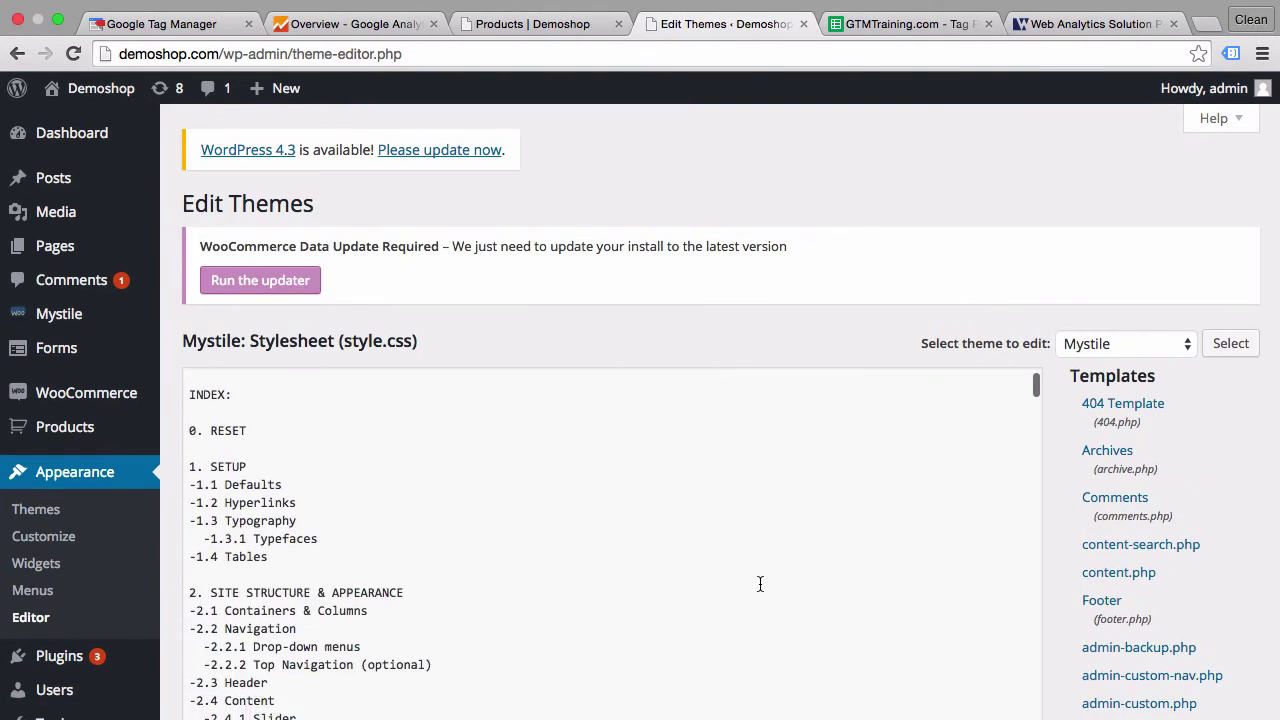
pyautogui.scroll(-6, 1177, 574)
pyautogui.scroll(-4, 1179, 578)
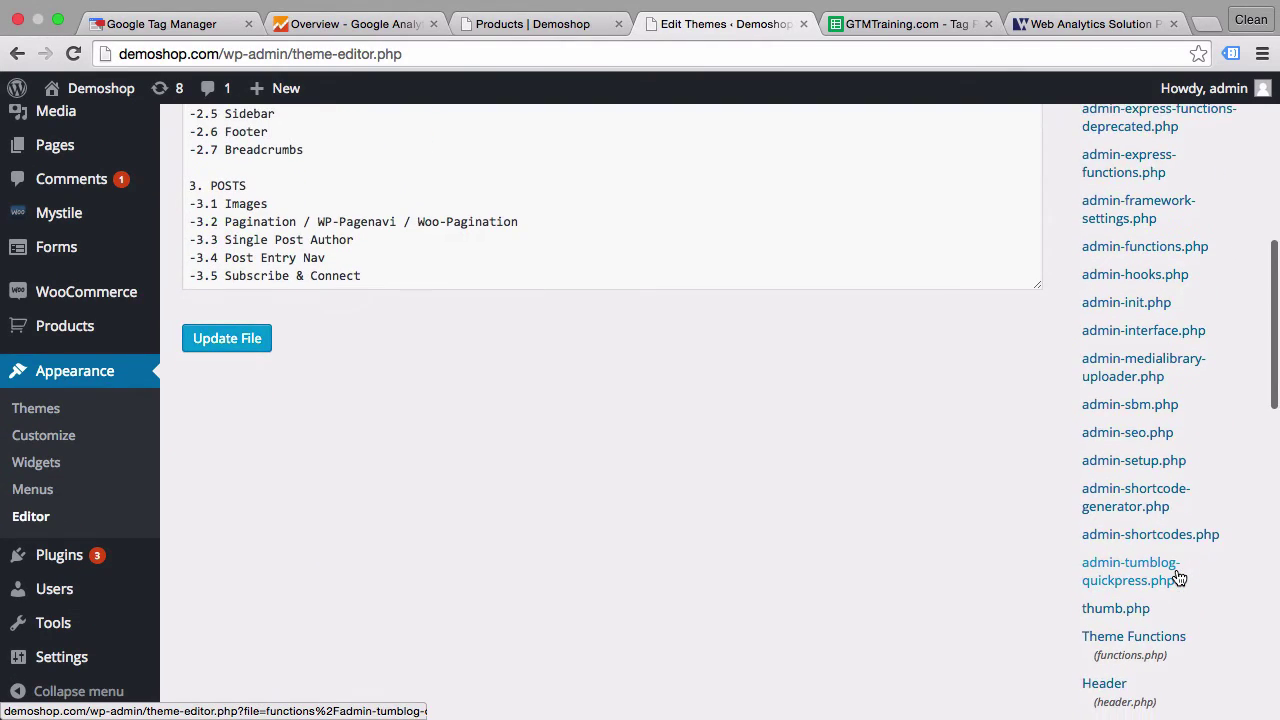
pyautogui.click(1102, 580)
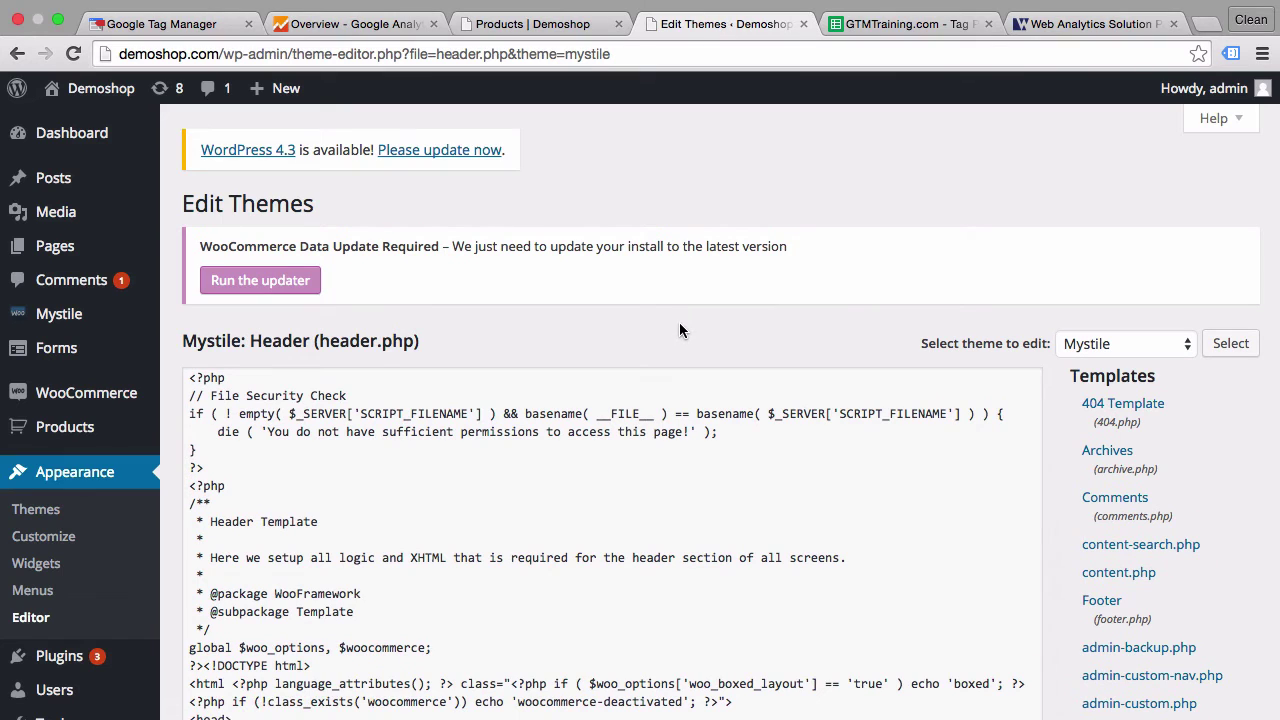
pyautogui.scroll(-10, 679, 330)
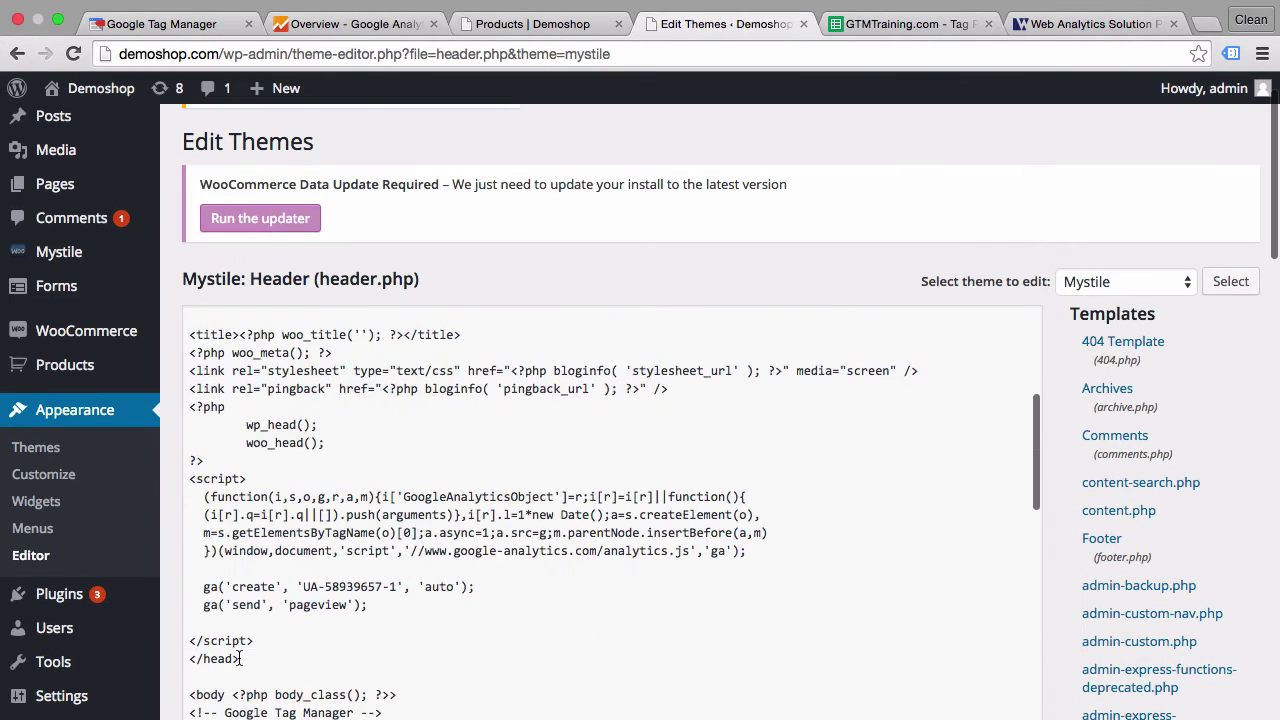
pyautogui.moveTo(262, 641); pyautogui.dragTo(189, 478)
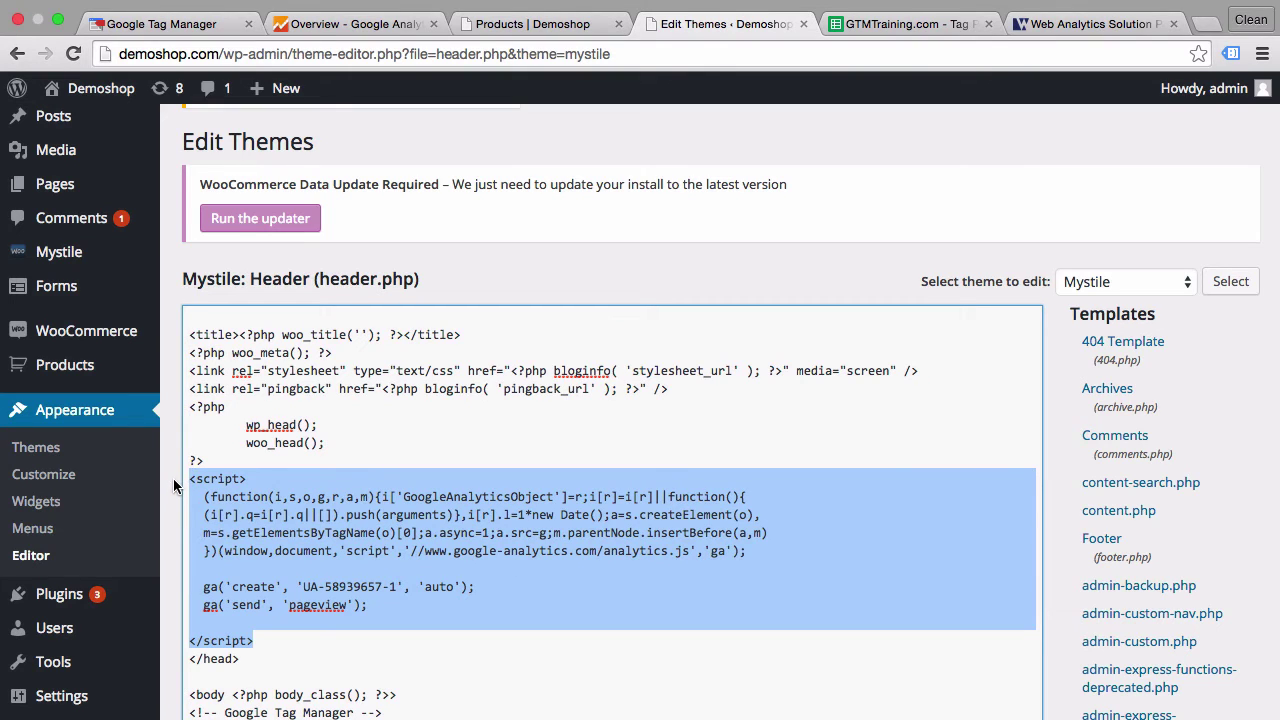
pyautogui.click(197, 30)
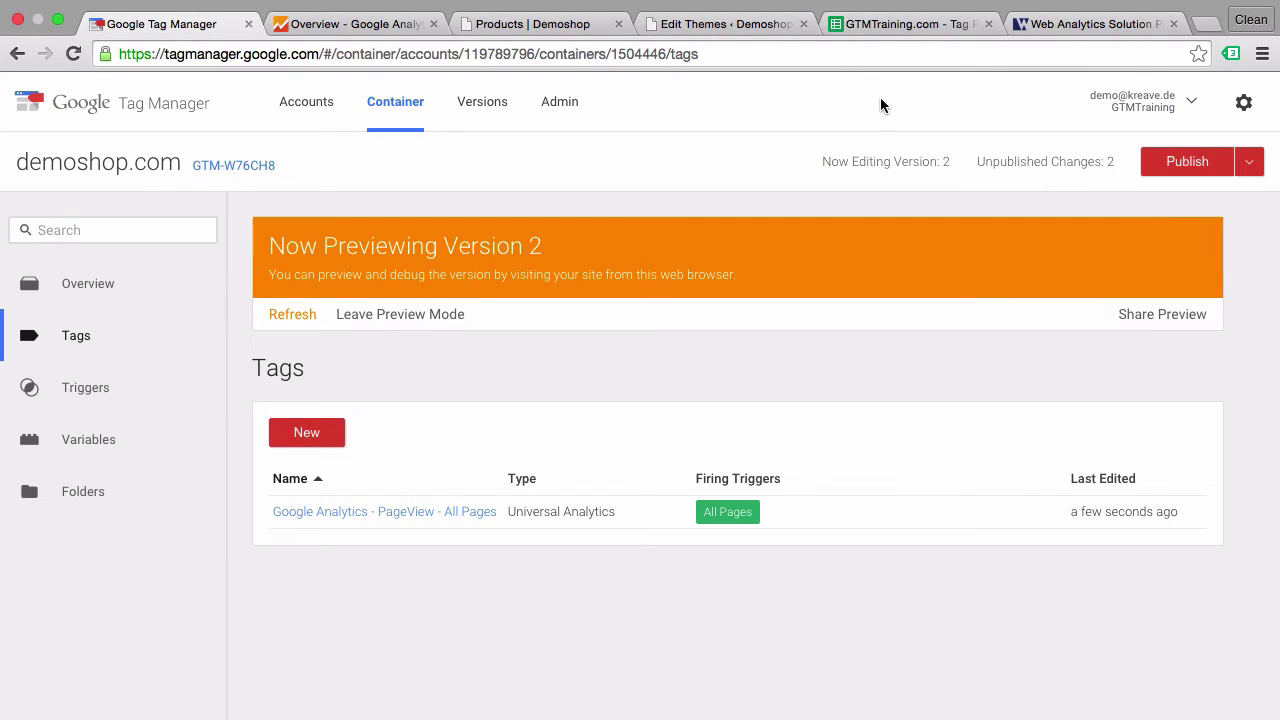
# - Check the shop's preview pane for the fired PageView - All Pages tag, then open a new browser tab
pyautogui.click(563, 23)
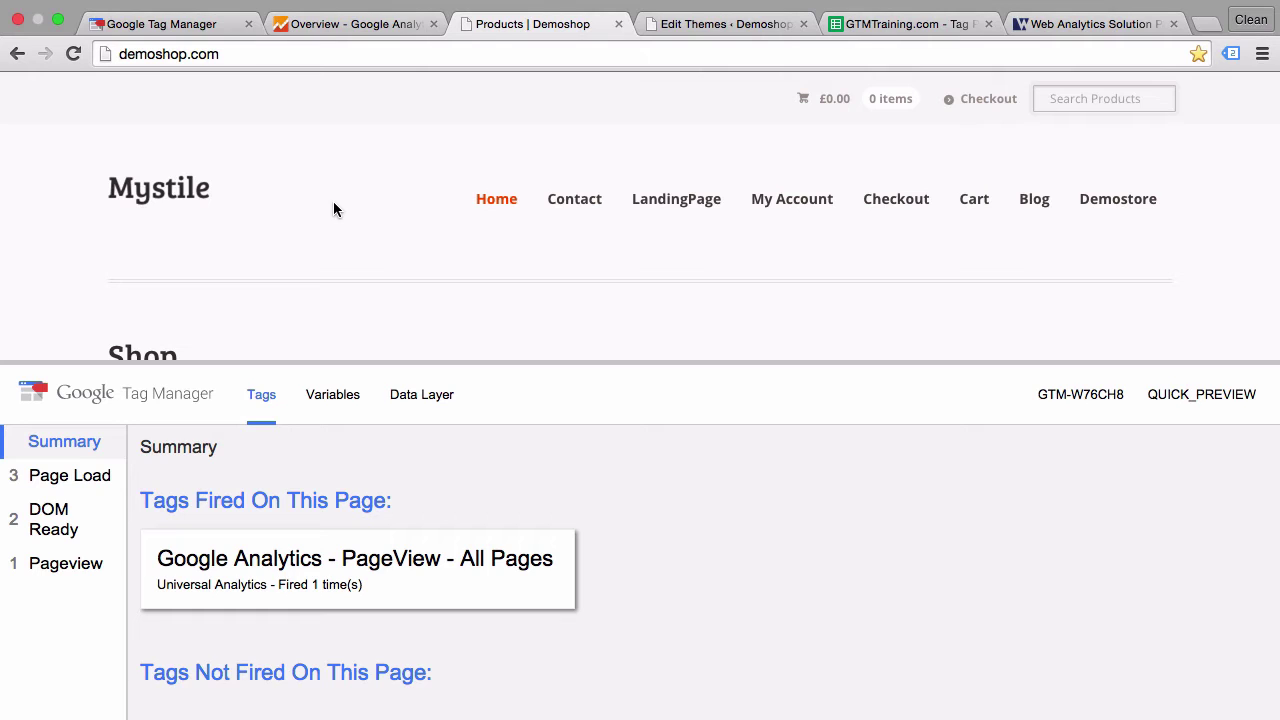
pyautogui.click(212, 28)
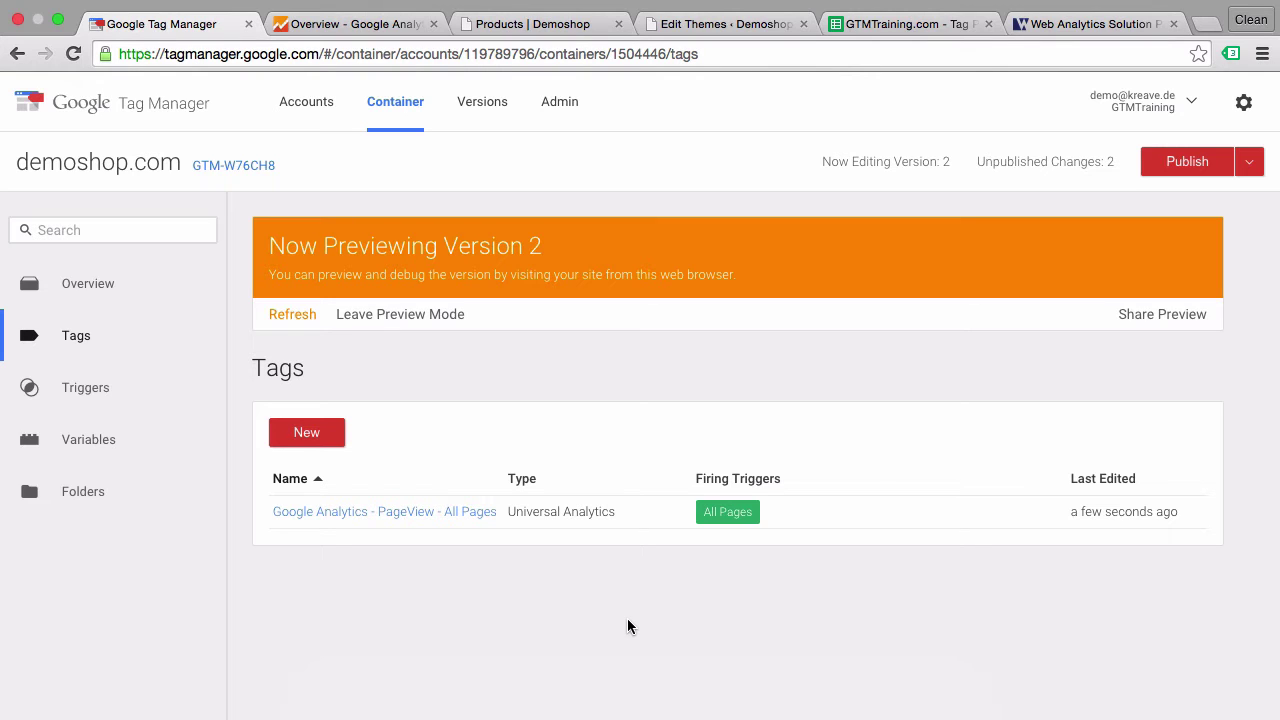
pyautogui.click(1207, 23)
# - Load Simo Ahava's 'Check If Google Analytics Is In The Page Template' article and copy its JavaScript function
pyautogui.write('http://www.simoahava.com/analytics/check-if-google-analytics-is-in-page-template/')
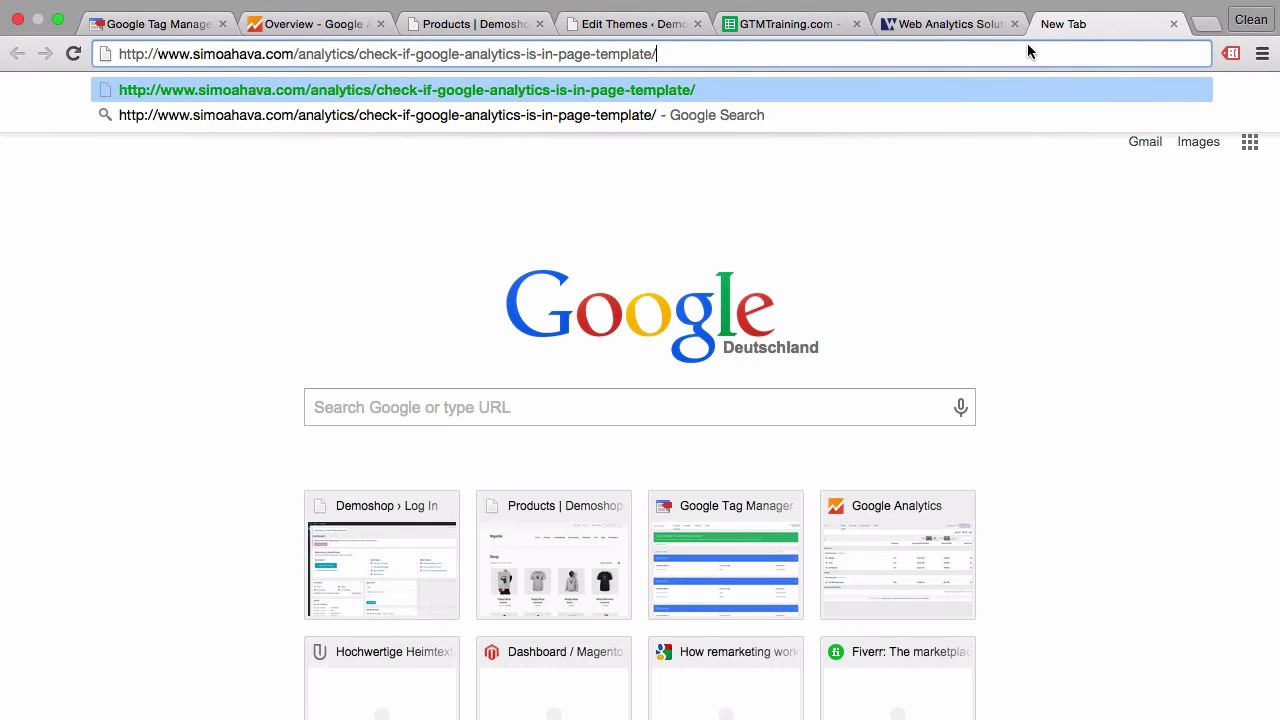
pyautogui.press('Return')
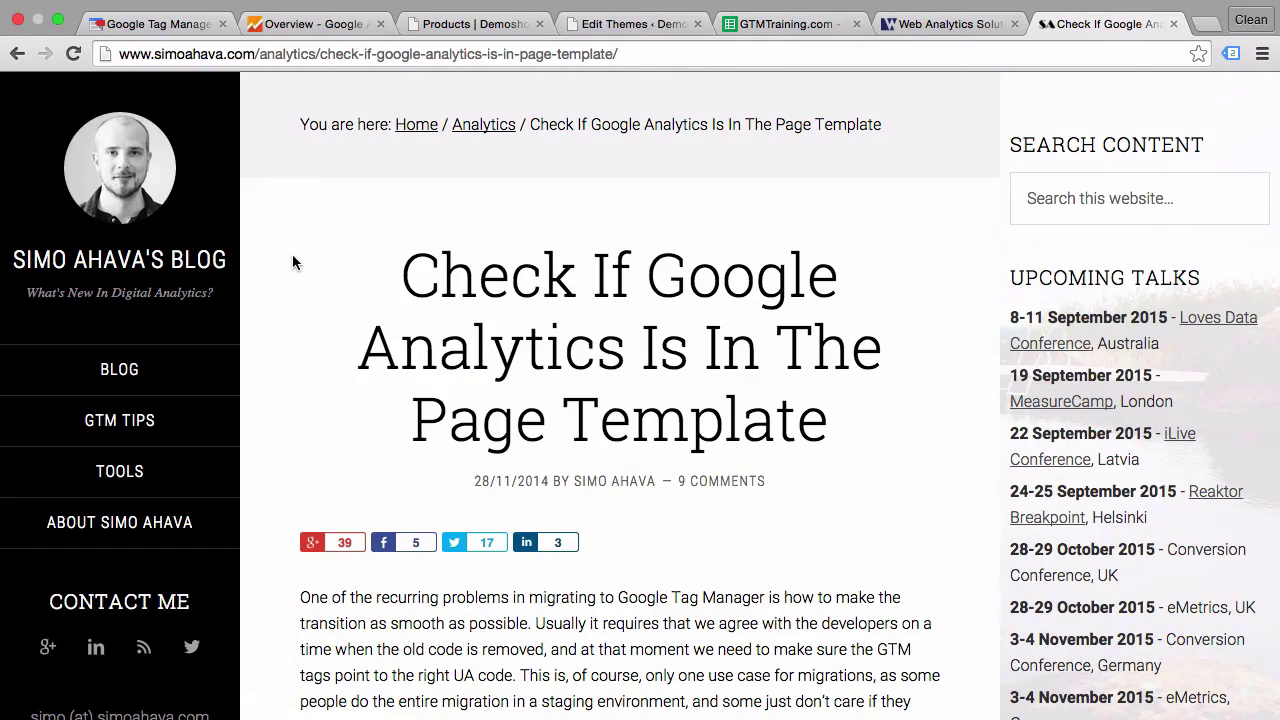
pyautogui.scroll(-5, 292, 254)
pyautogui.scroll(-10, 292, 262)
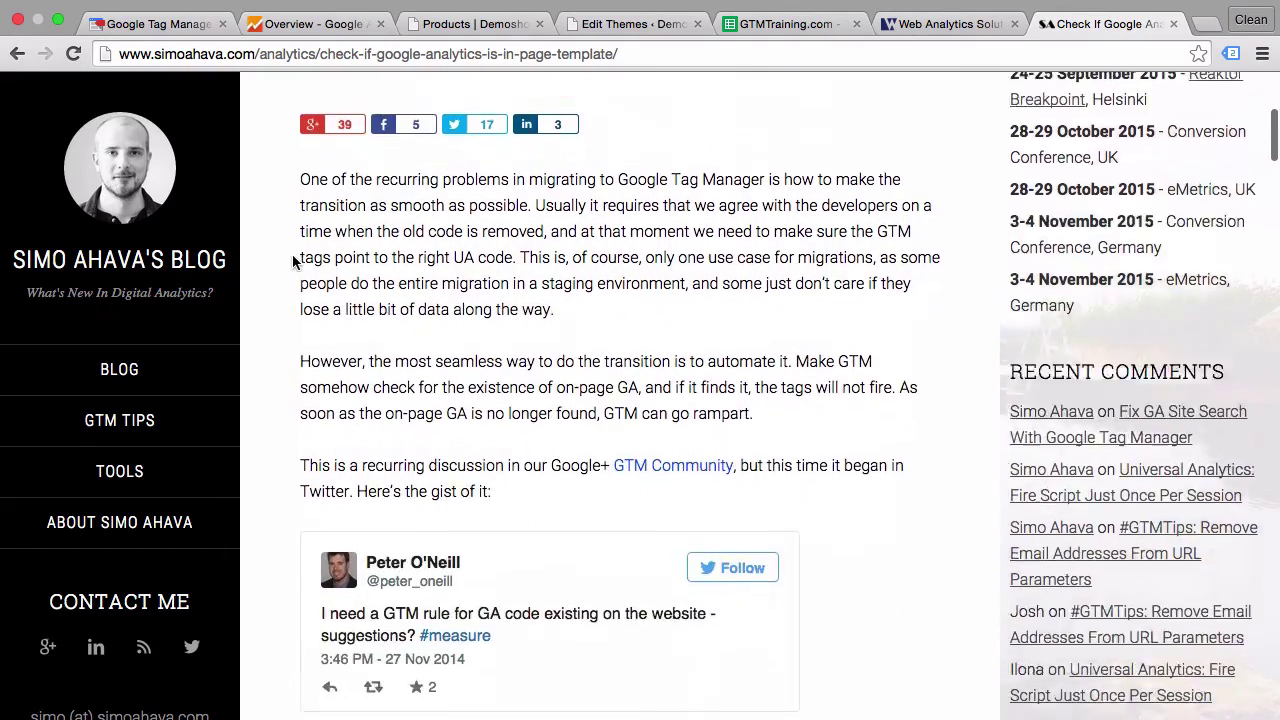
pyautogui.scroll(-5, 295, 262)
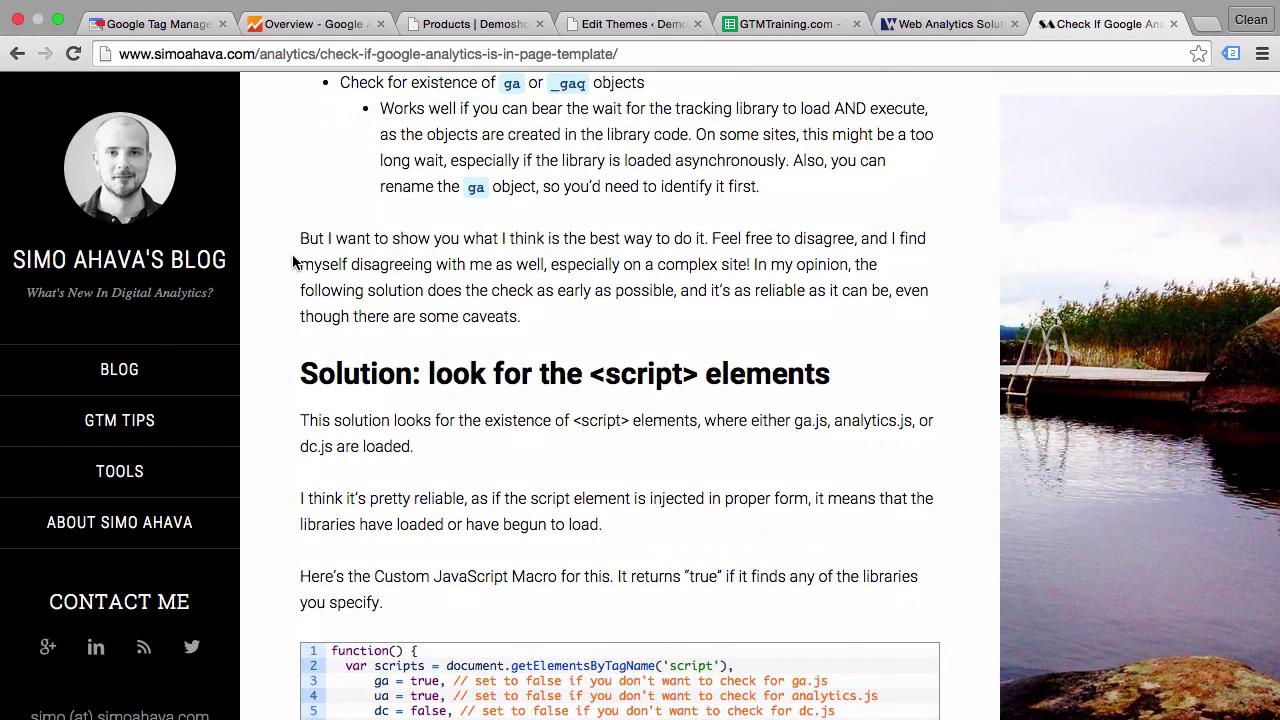
pyautogui.scroll(-3, 293, 262)
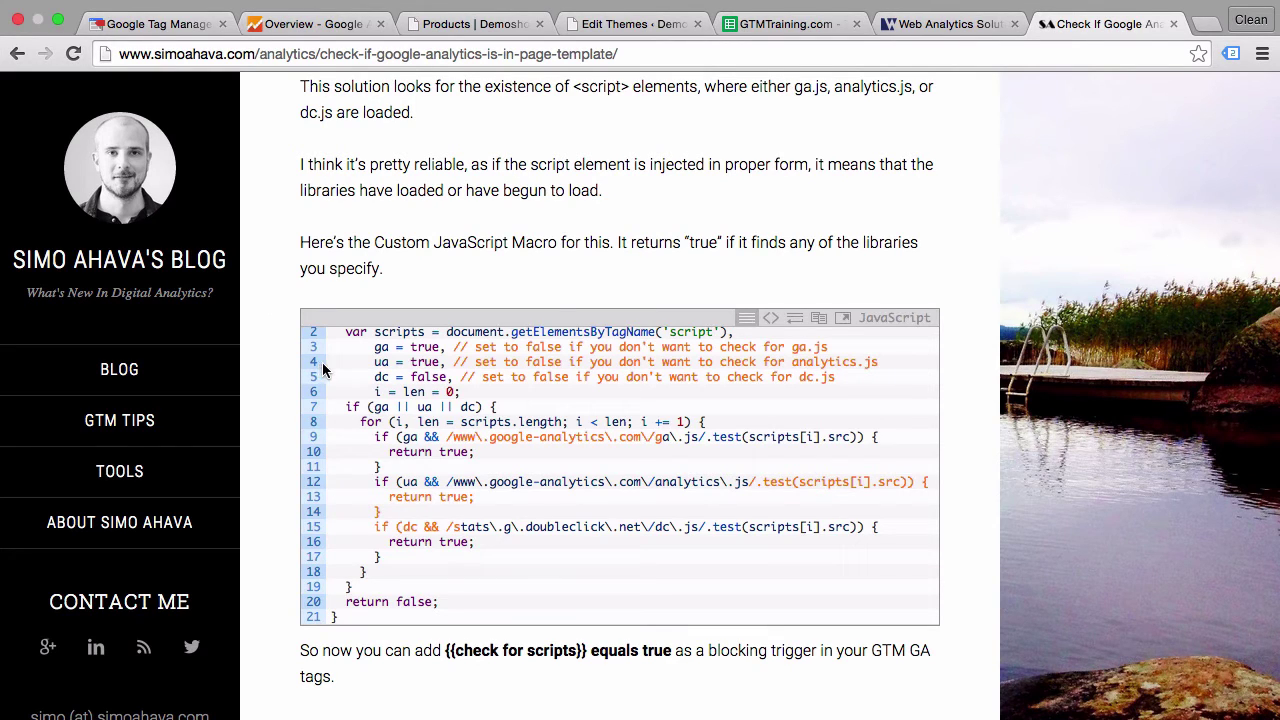
pyautogui.click(820, 318)
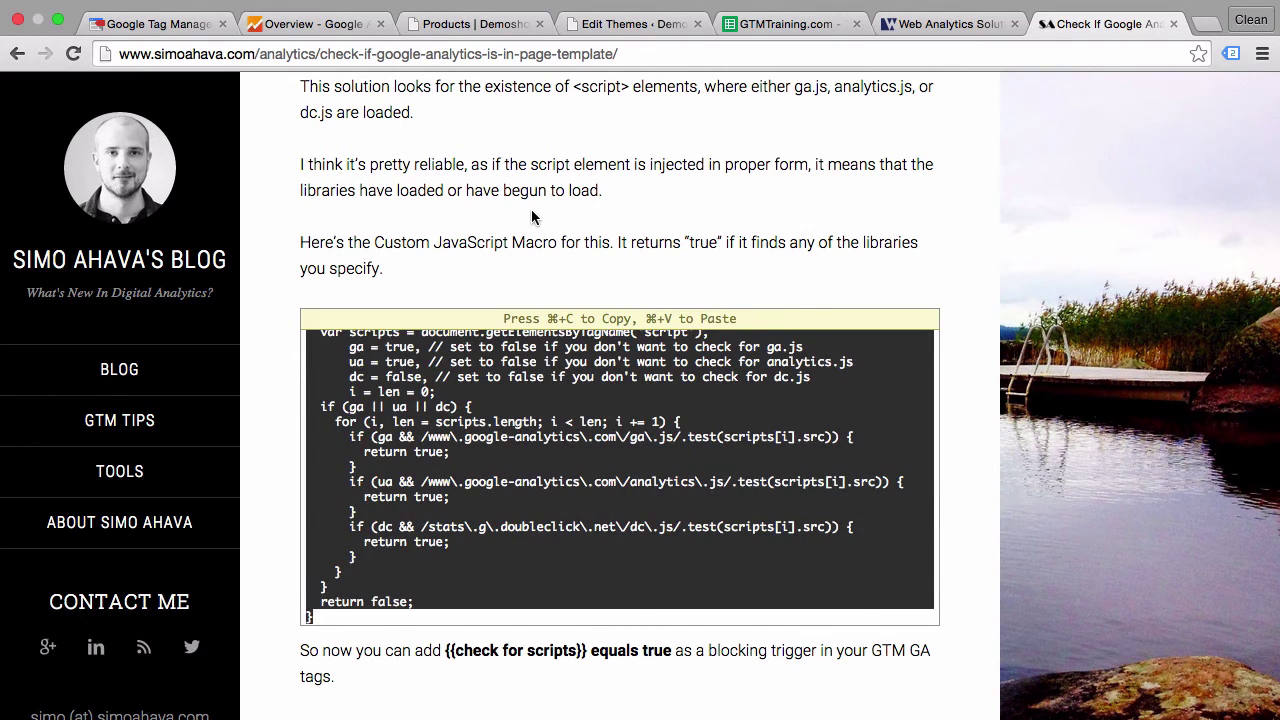
pyautogui.press('super+c')
pyautogui.click(158, 22)
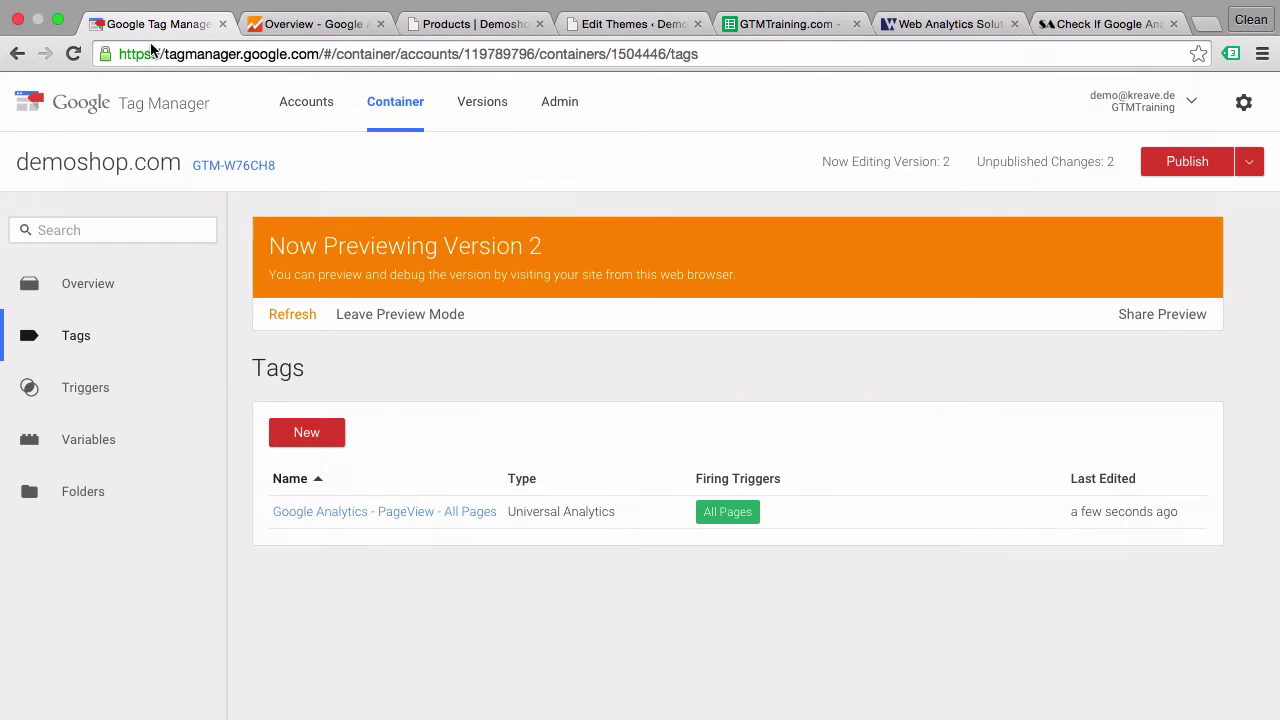
# - Create a Custom JavaScript variable 'GAinTemplate' containing the pasted script-detection function
pyautogui.click(96, 460)
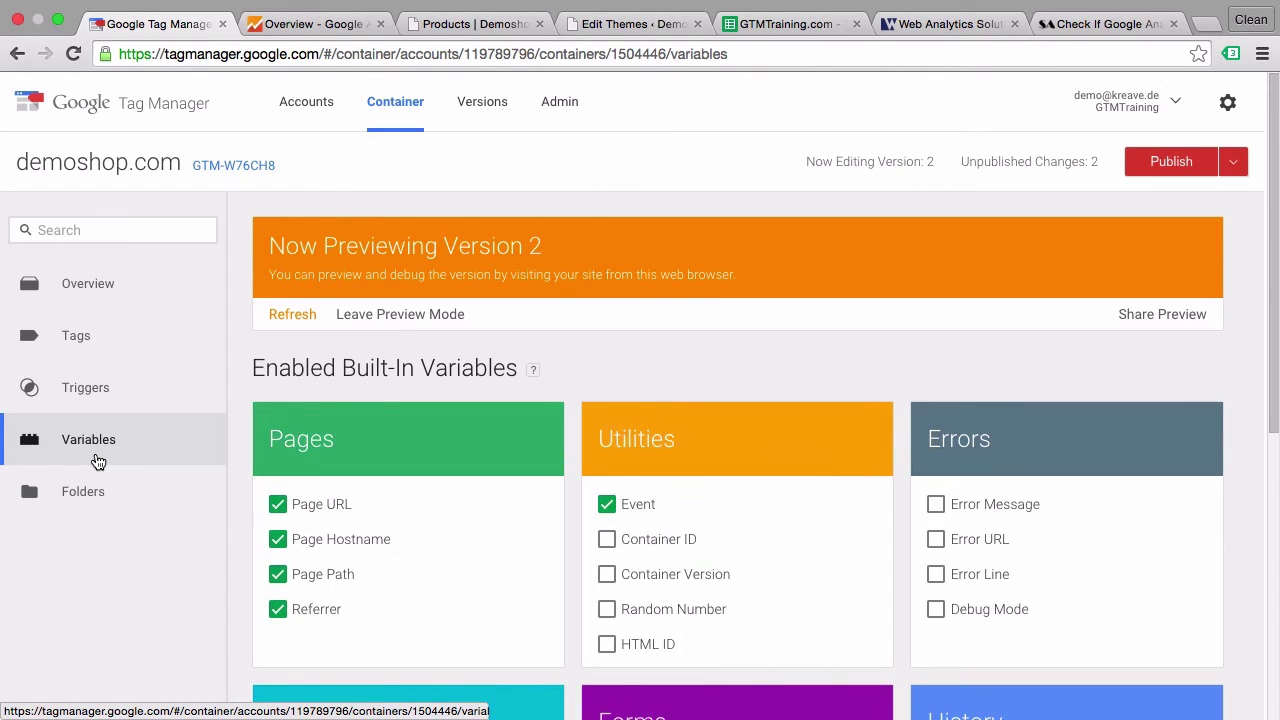
pyautogui.scroll(-2, 464, 435)
pyautogui.scroll(-8, 464, 438)
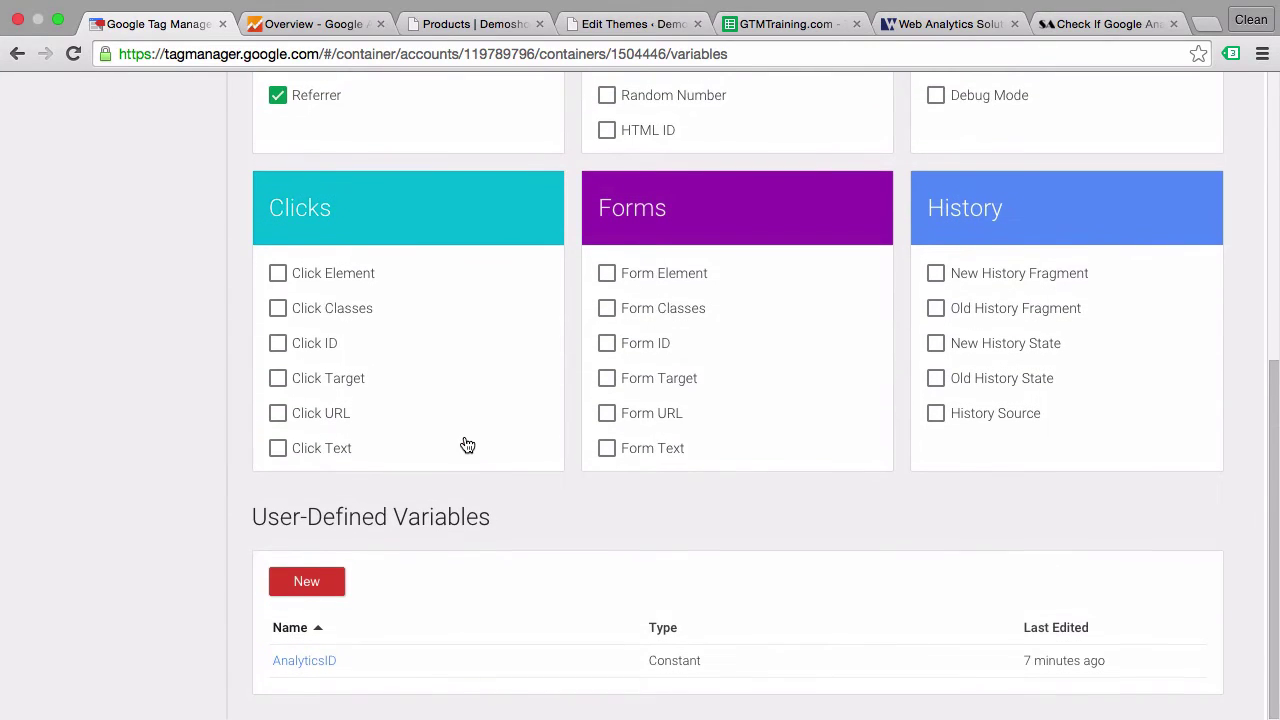
pyautogui.click(296, 585)
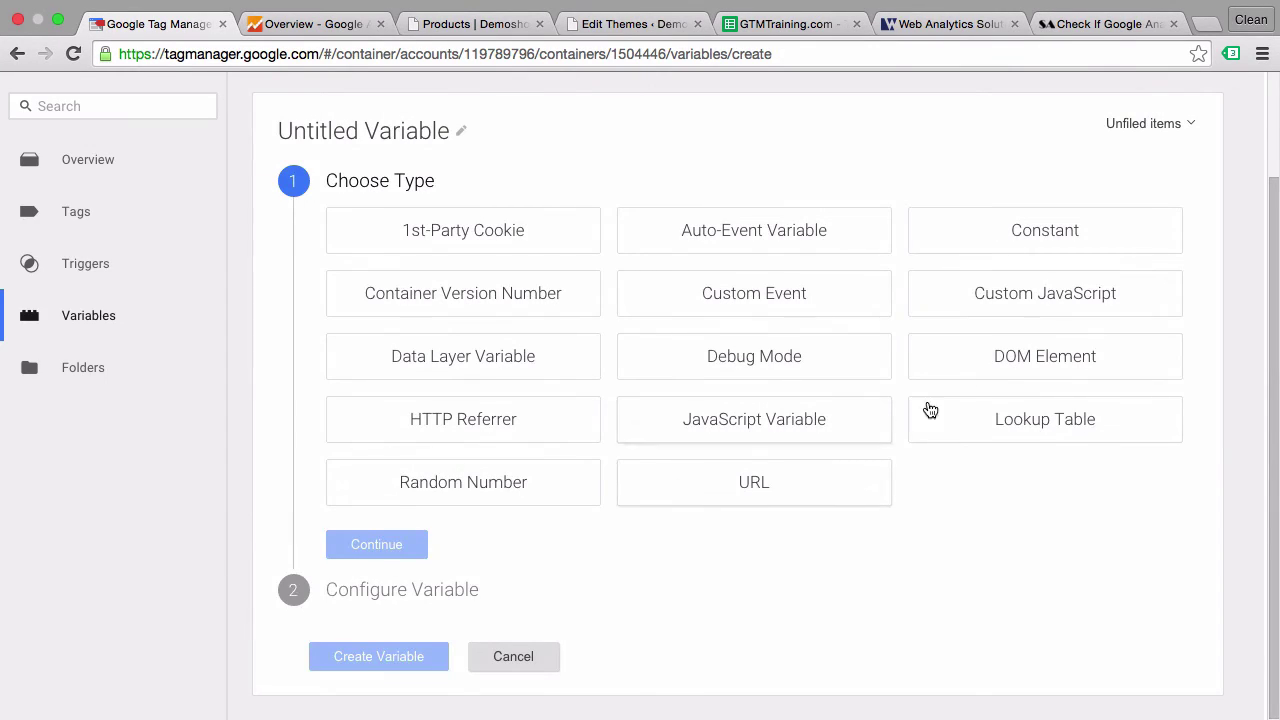
pyautogui.click(1032, 309)
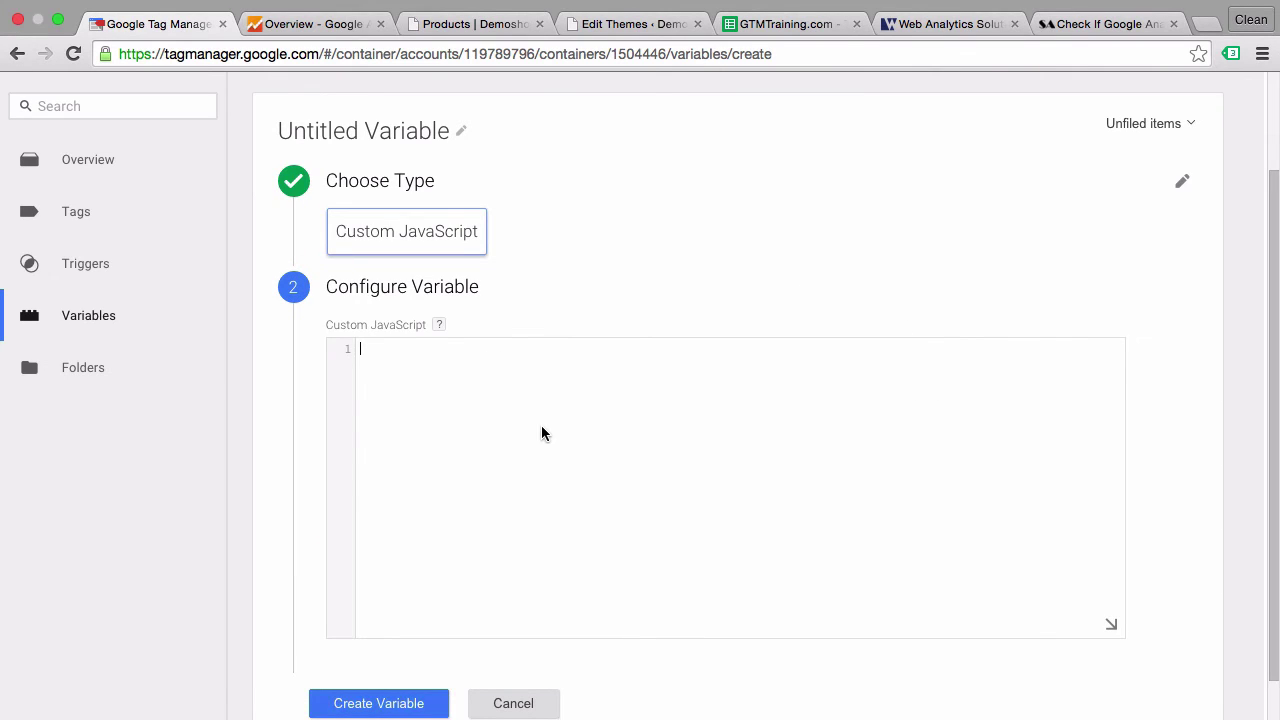
pyautogui.press('super+v')
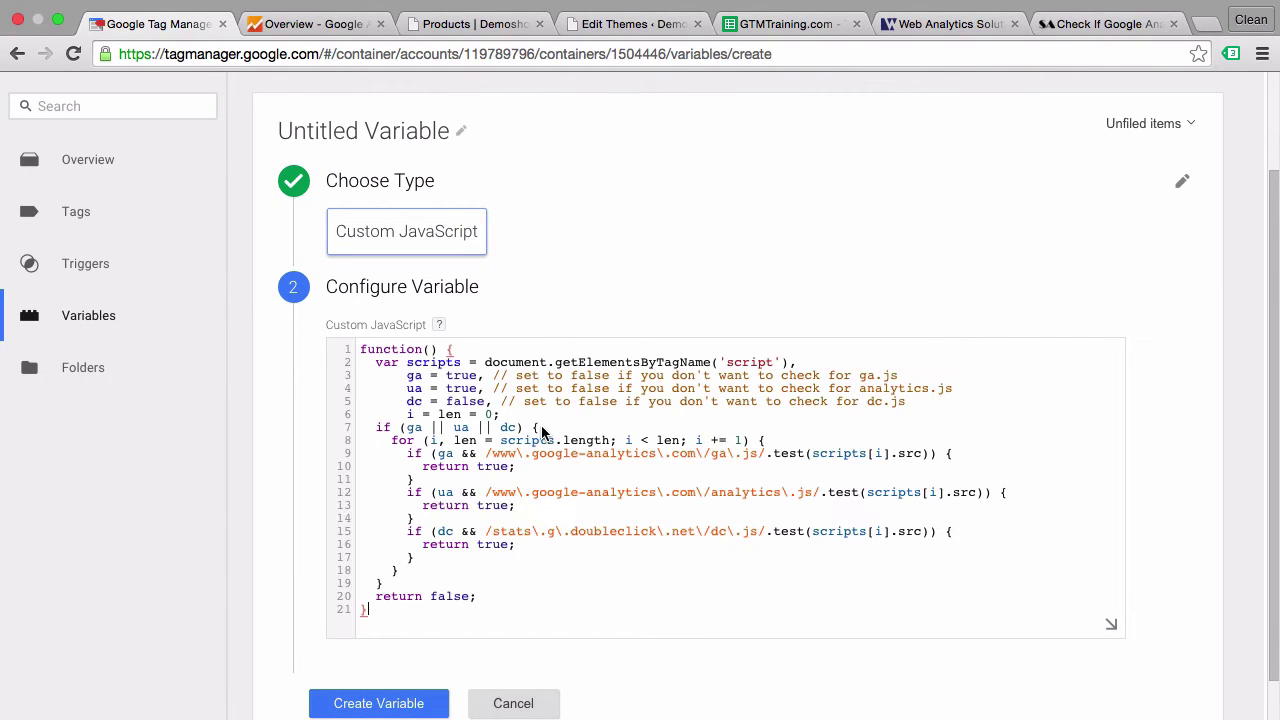
pyautogui.click(344, 148)
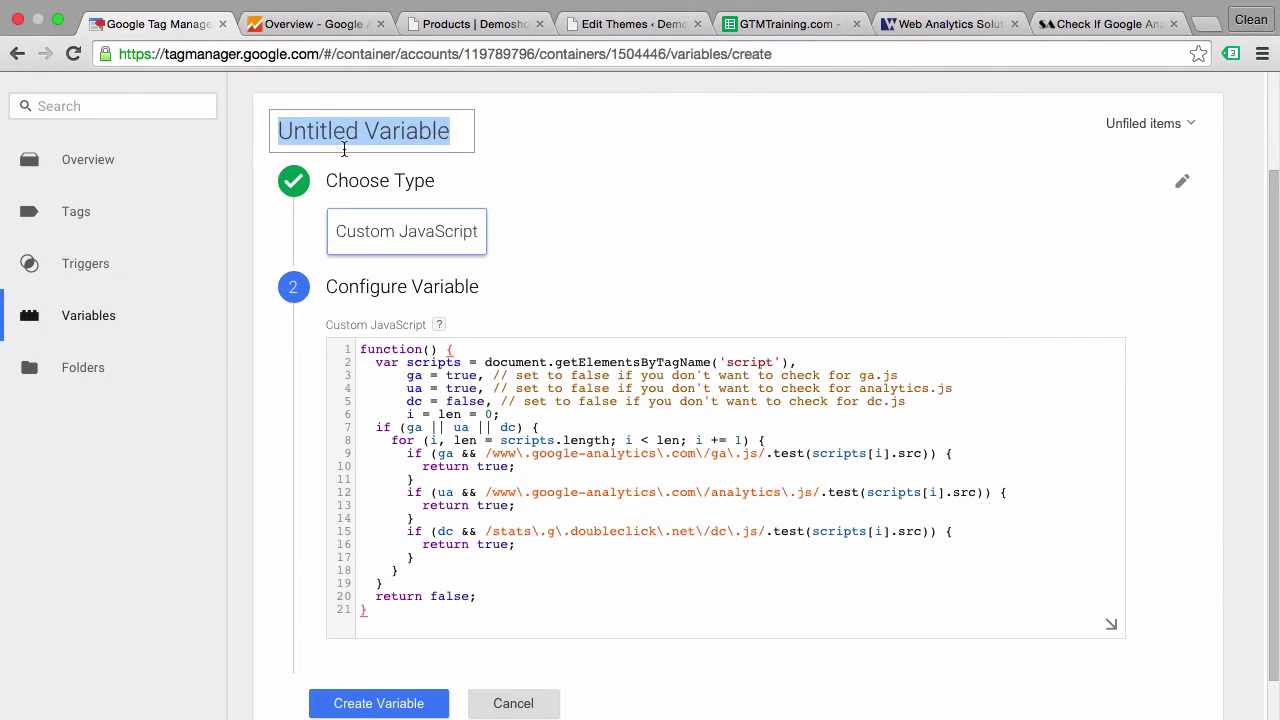
pyautogui.write('GAin')
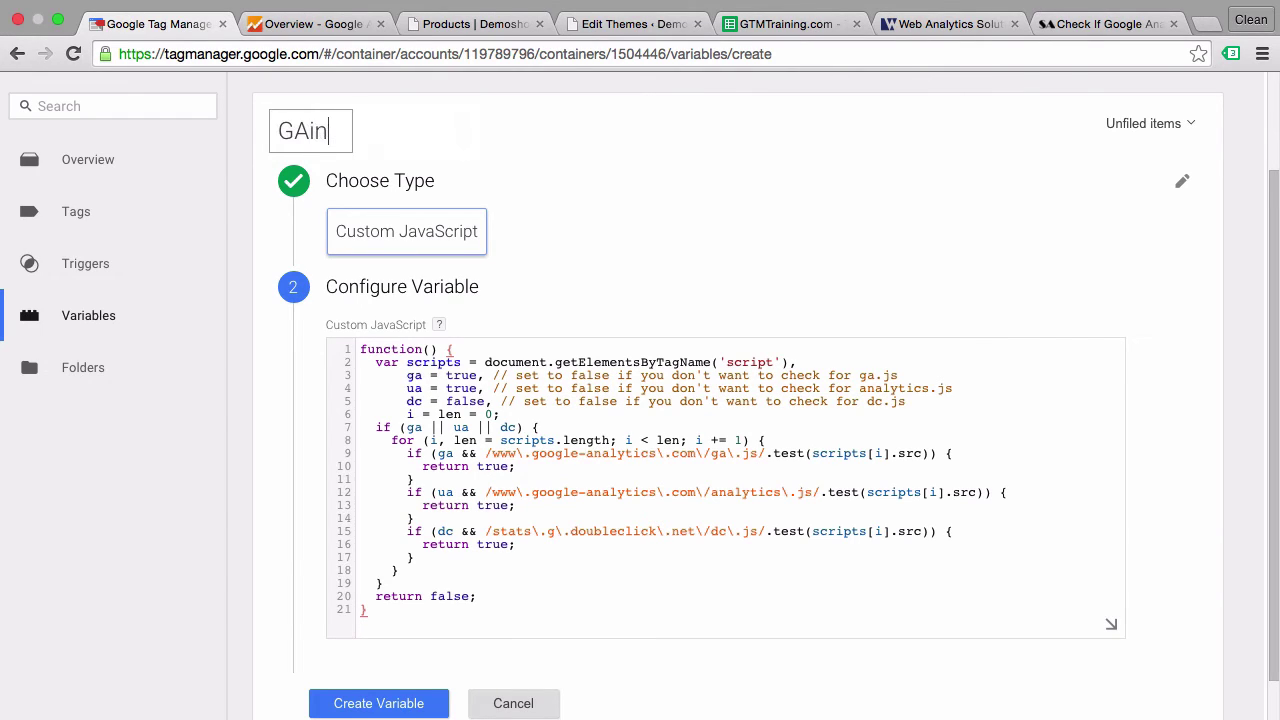
pyautogui.write('Template')
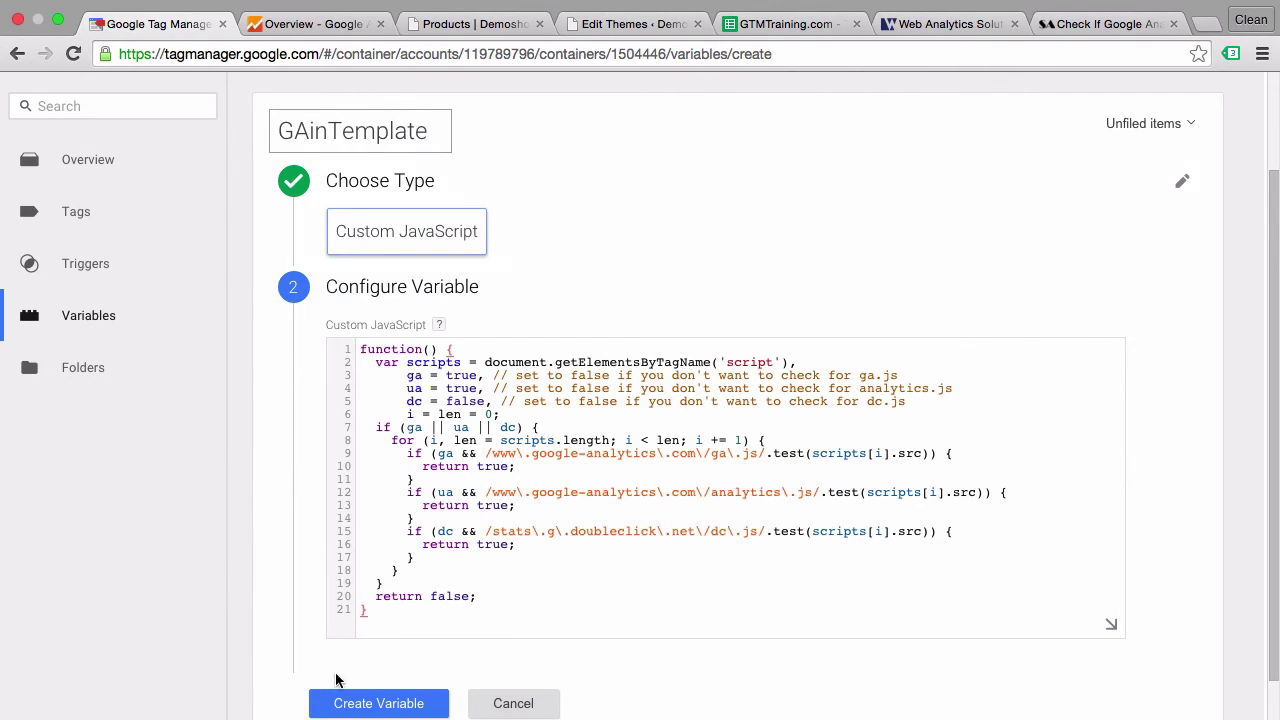
pyautogui.click(378, 703)
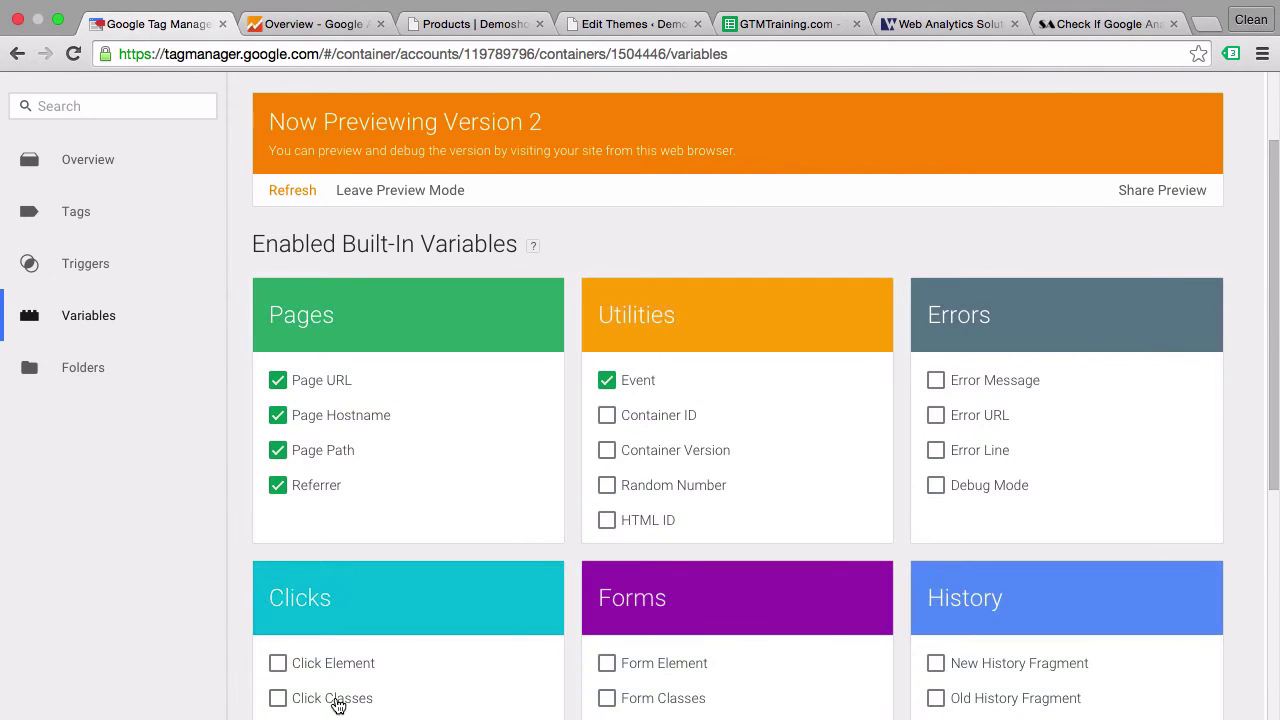
# - Refresh the GTM preview and reload the shop page so the new variable is included
pyautogui.click(303, 190)
pyautogui.click(447, 27)
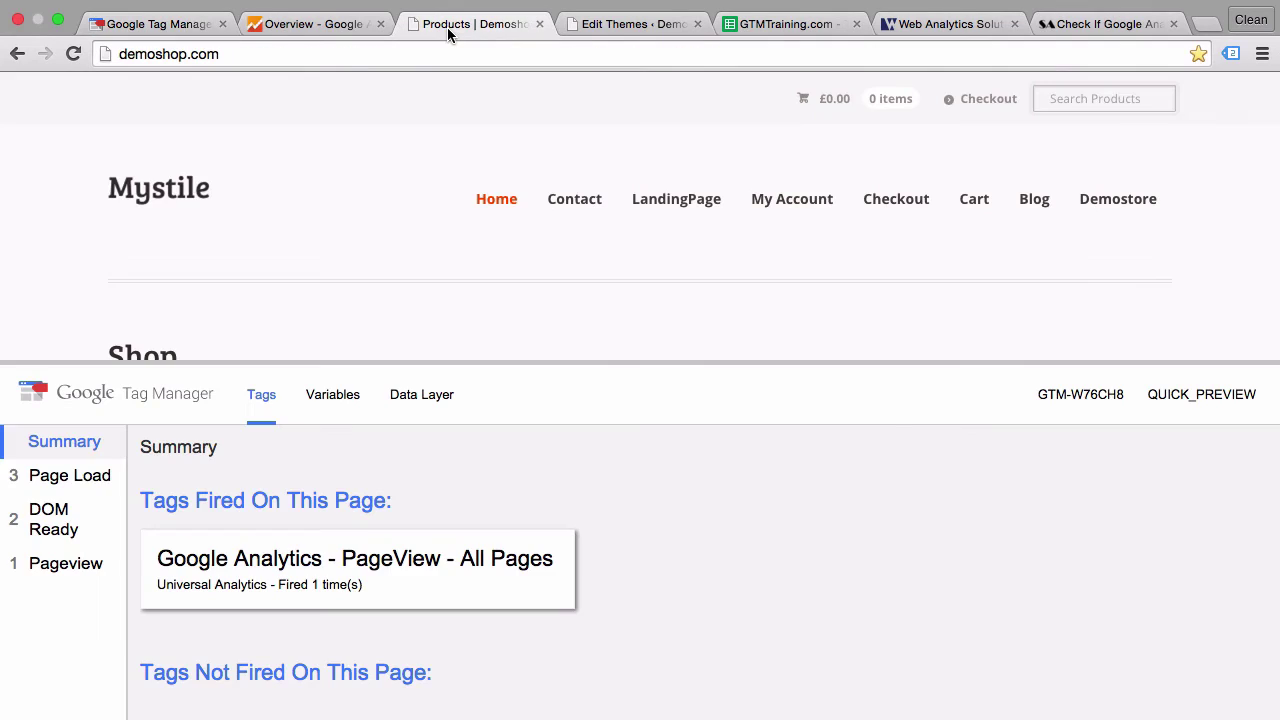
pyautogui.click(73, 53)
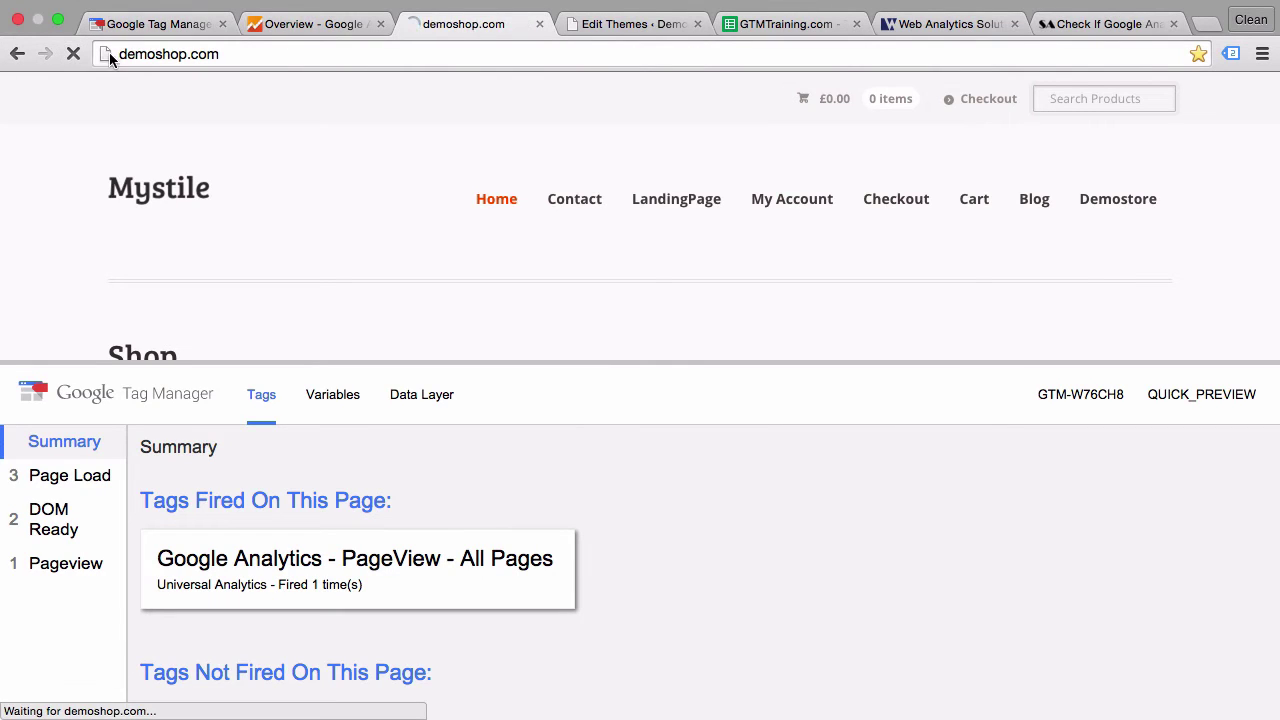
pyautogui.click(160, 24)
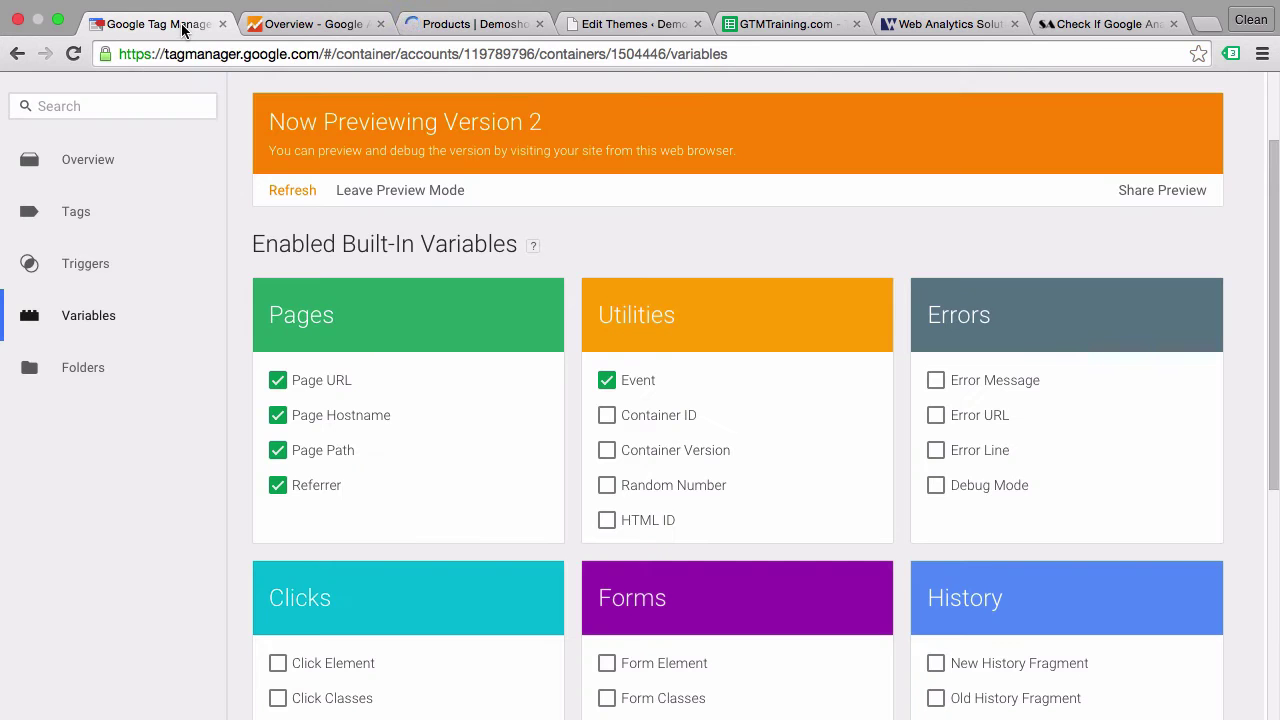
pyautogui.click(280, 198)
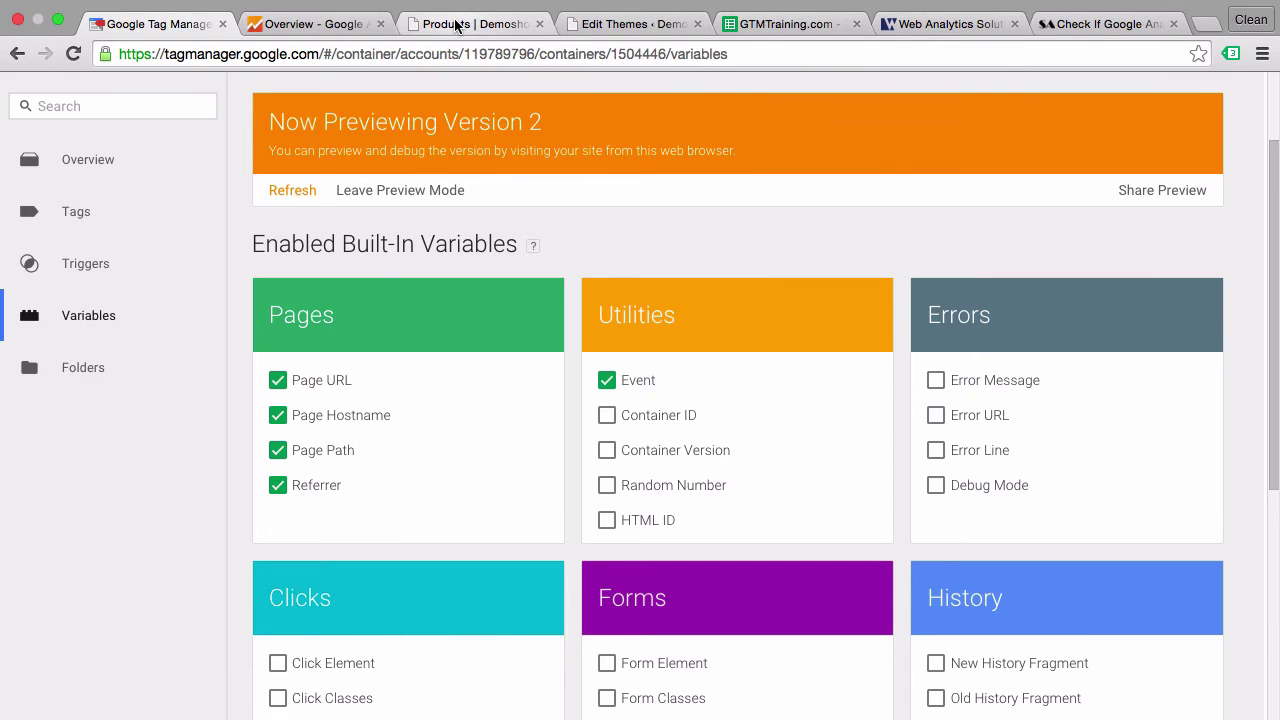
# - Inspect the preview pane's DOM Ready variable values, where GAinTemplate reads true
pyautogui.click(450, 24)
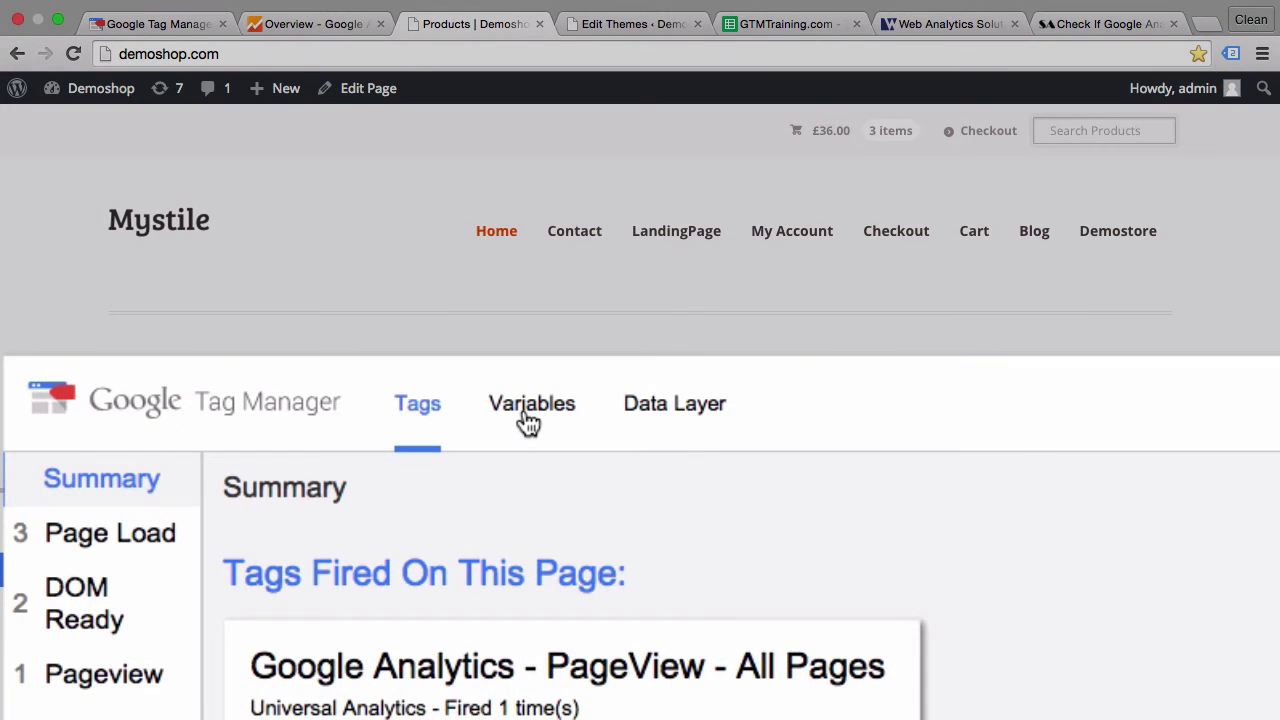
pyautogui.click(528, 420)
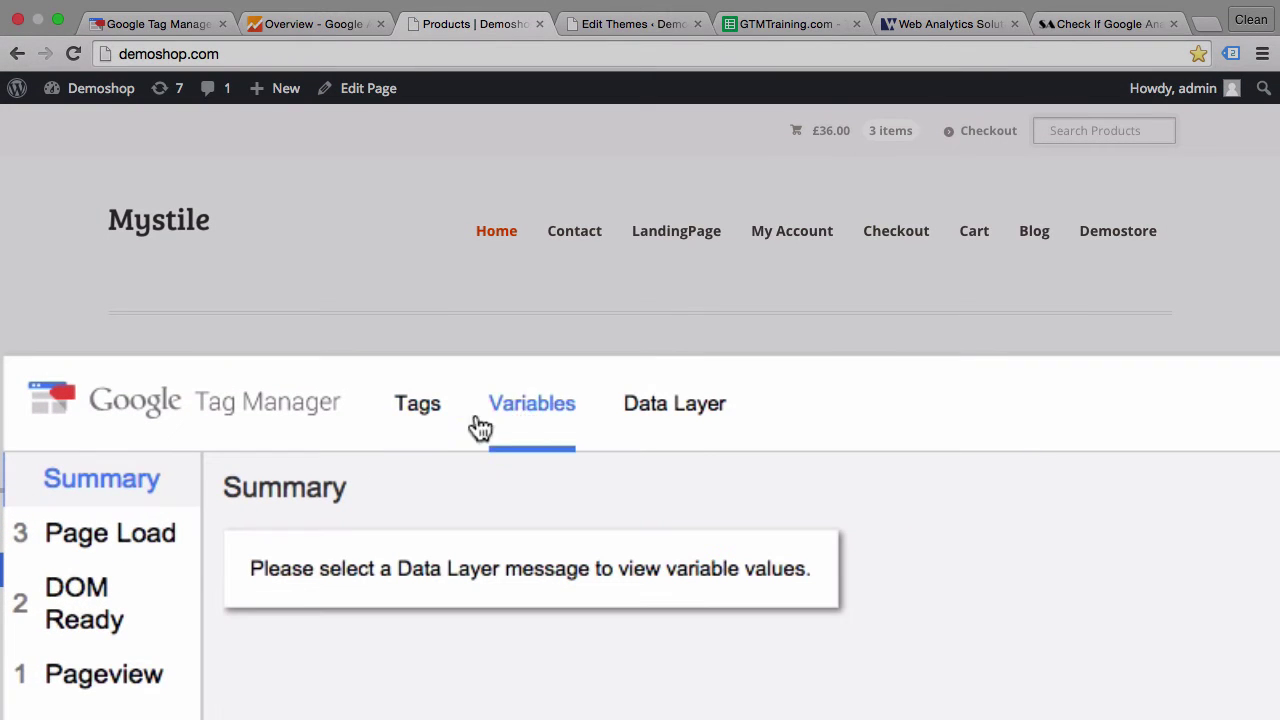
pyautogui.click(78, 612)
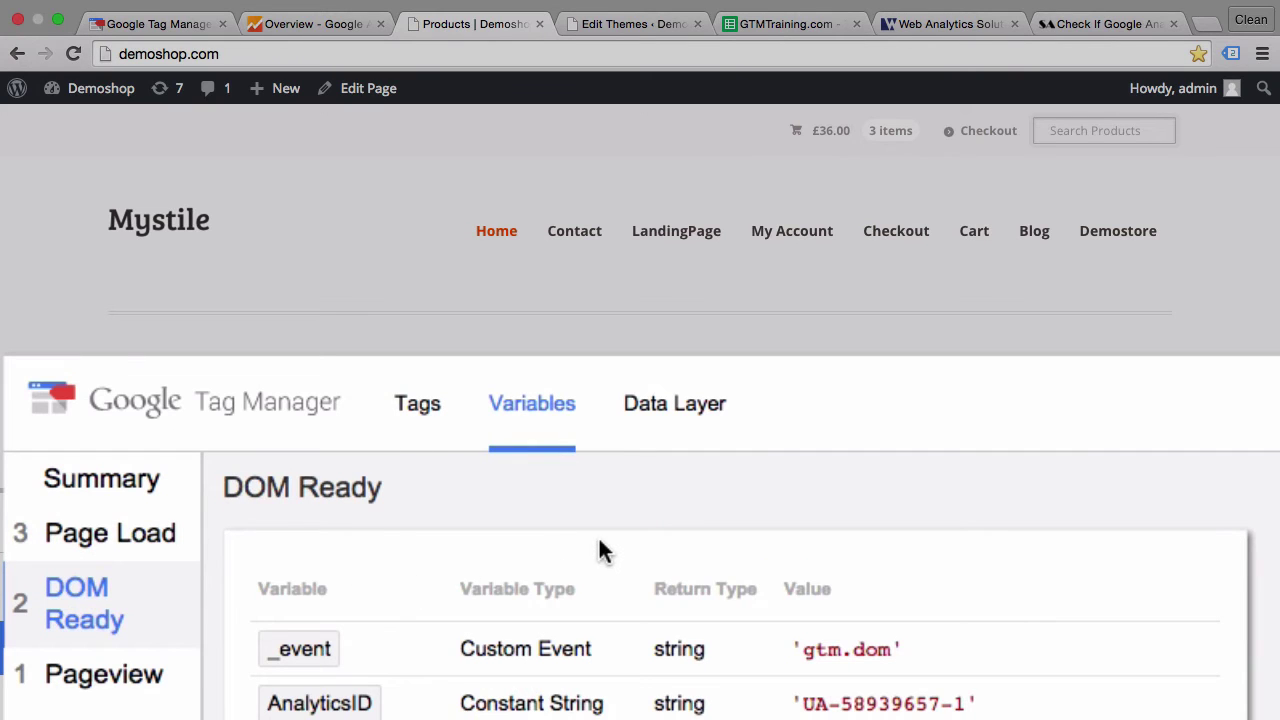
pyautogui.scroll(-3, 600, 548)
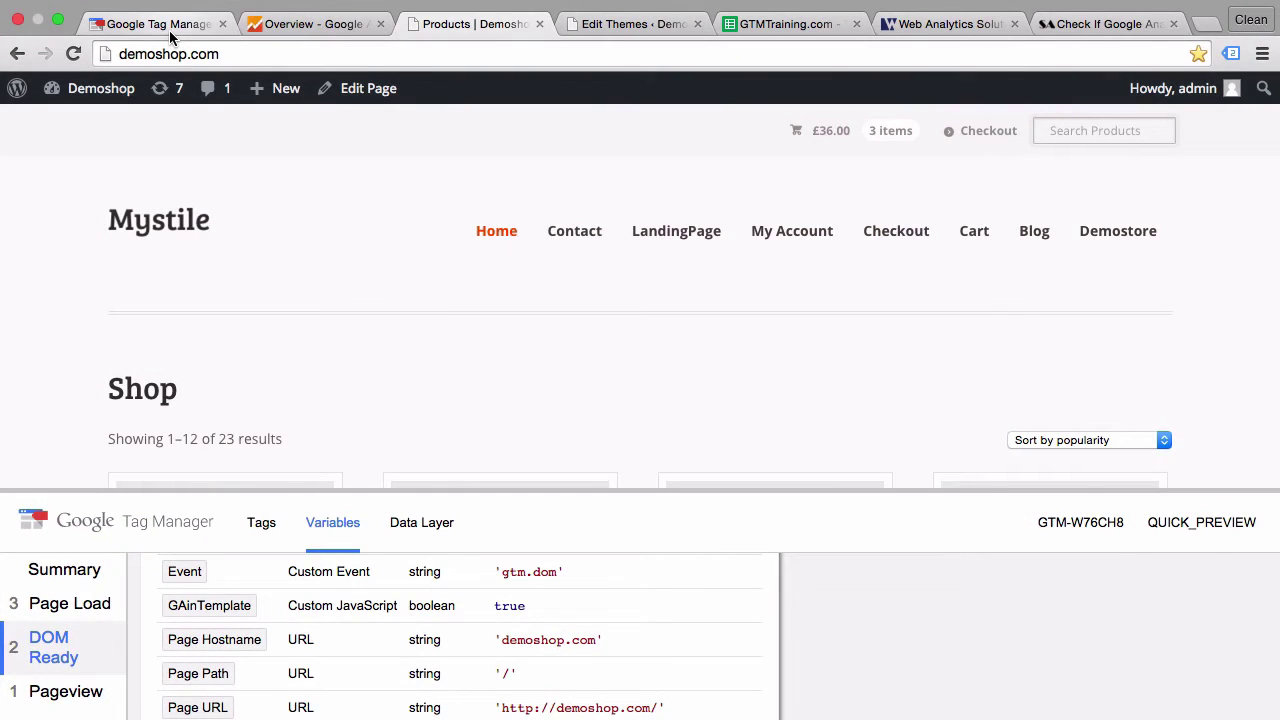
pyautogui.click(170, 33)
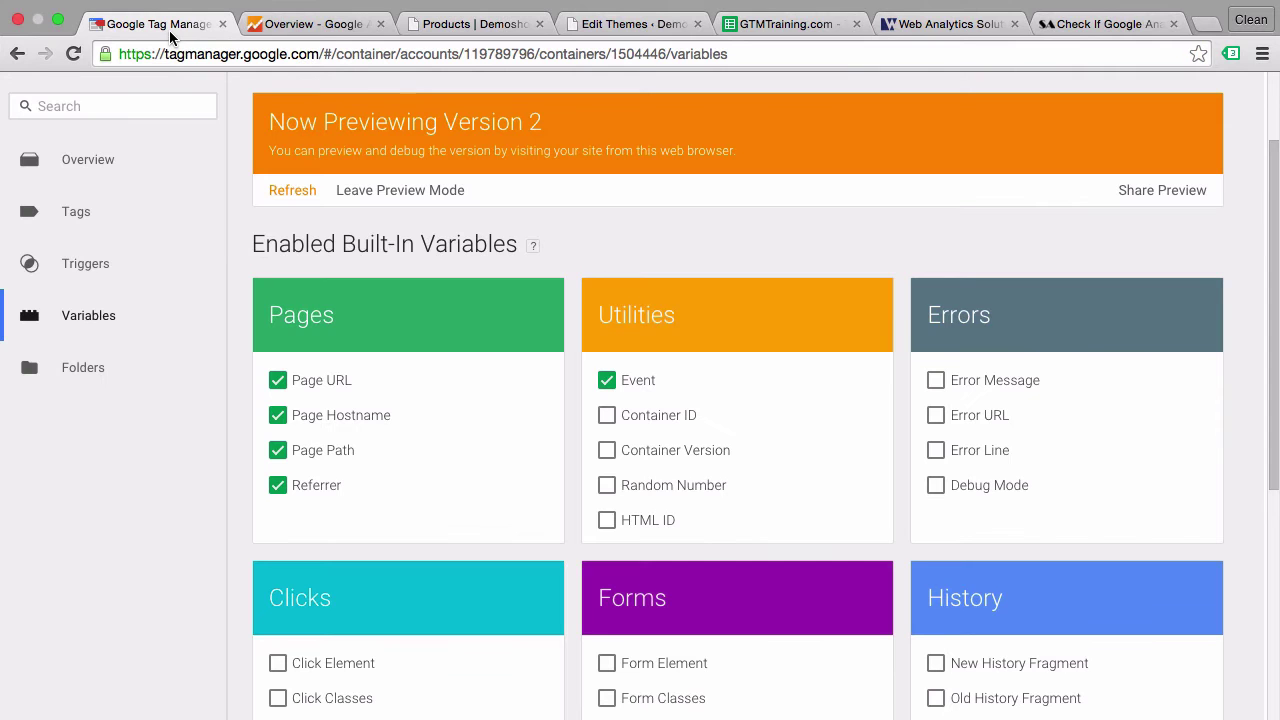
# - Start a new trigger named 'GAinTemplate' with the Page View trigger type
pyautogui.click(90, 262)
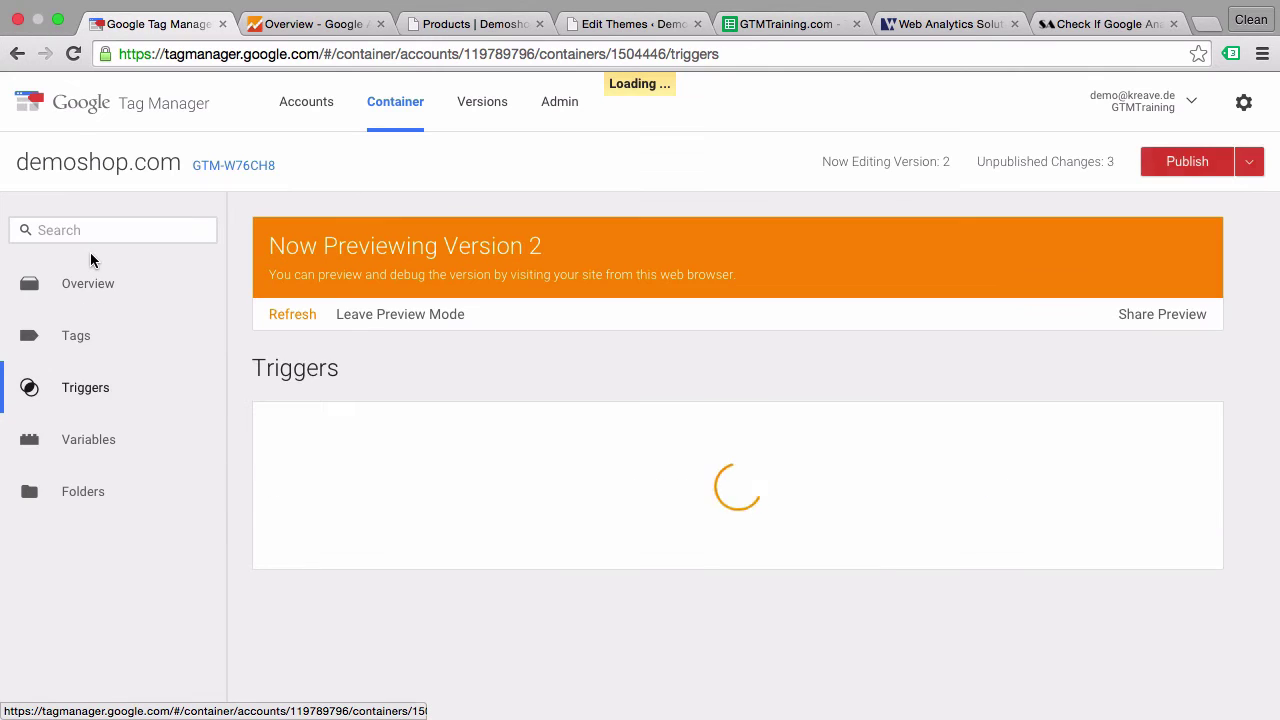
pyautogui.click(277, 441)
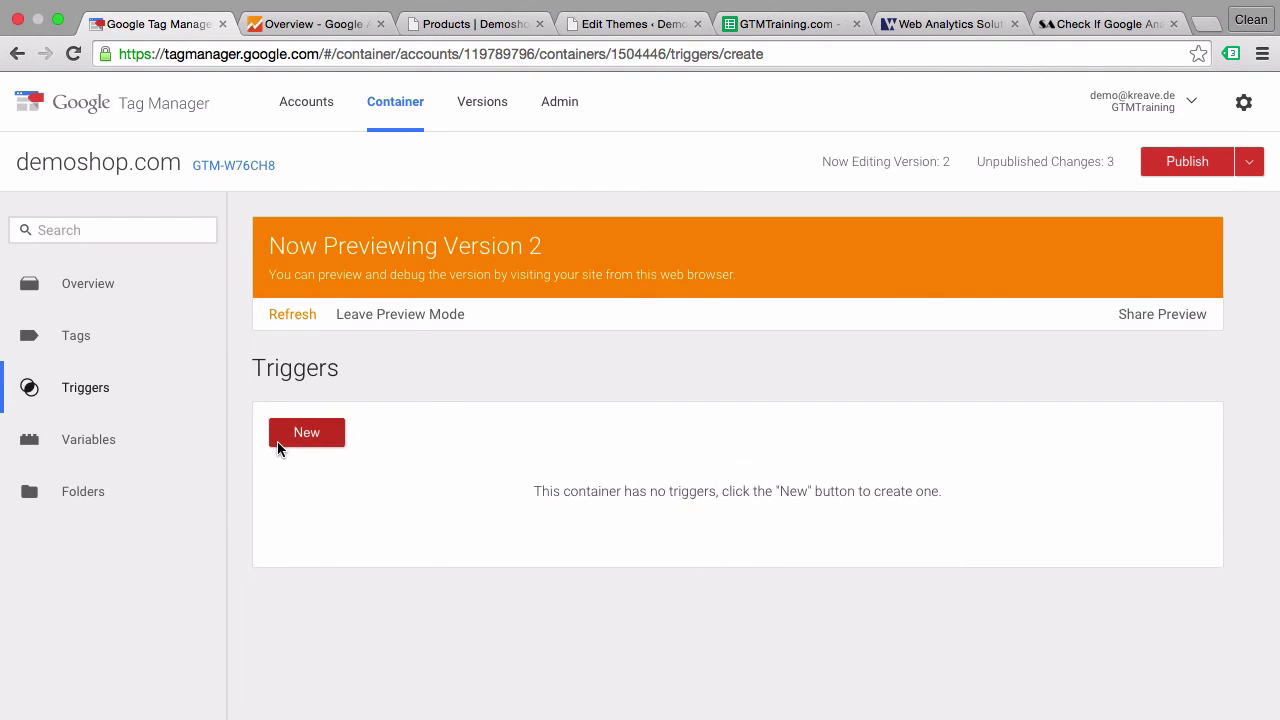
pyautogui.click(351, 257)
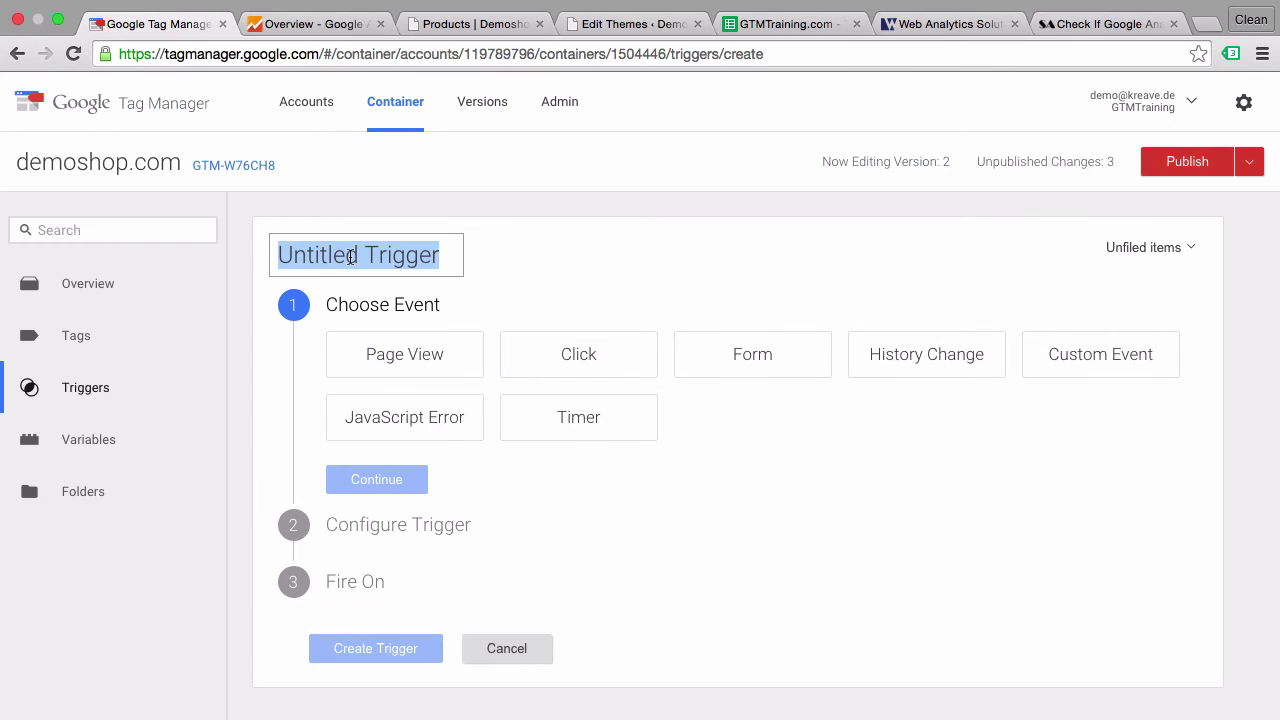
pyautogui.write('GAinTemplate')
pyautogui.press('Return')
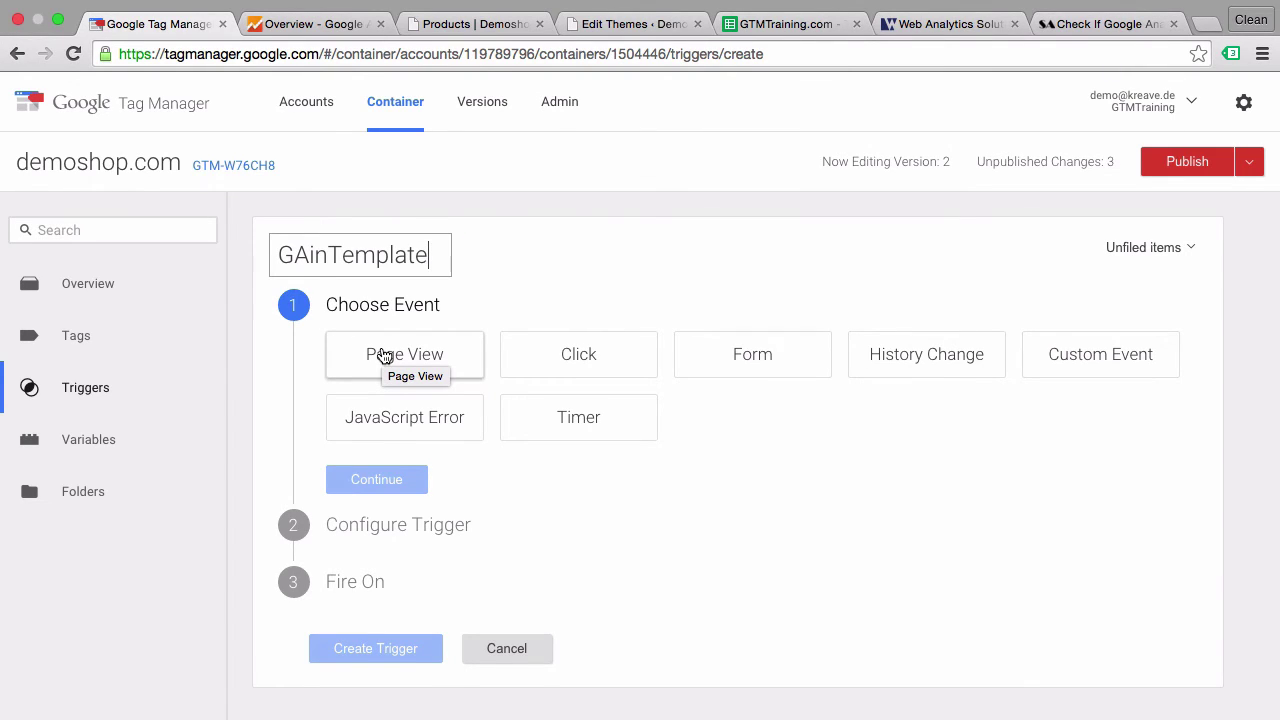
pyautogui.click(384, 357)
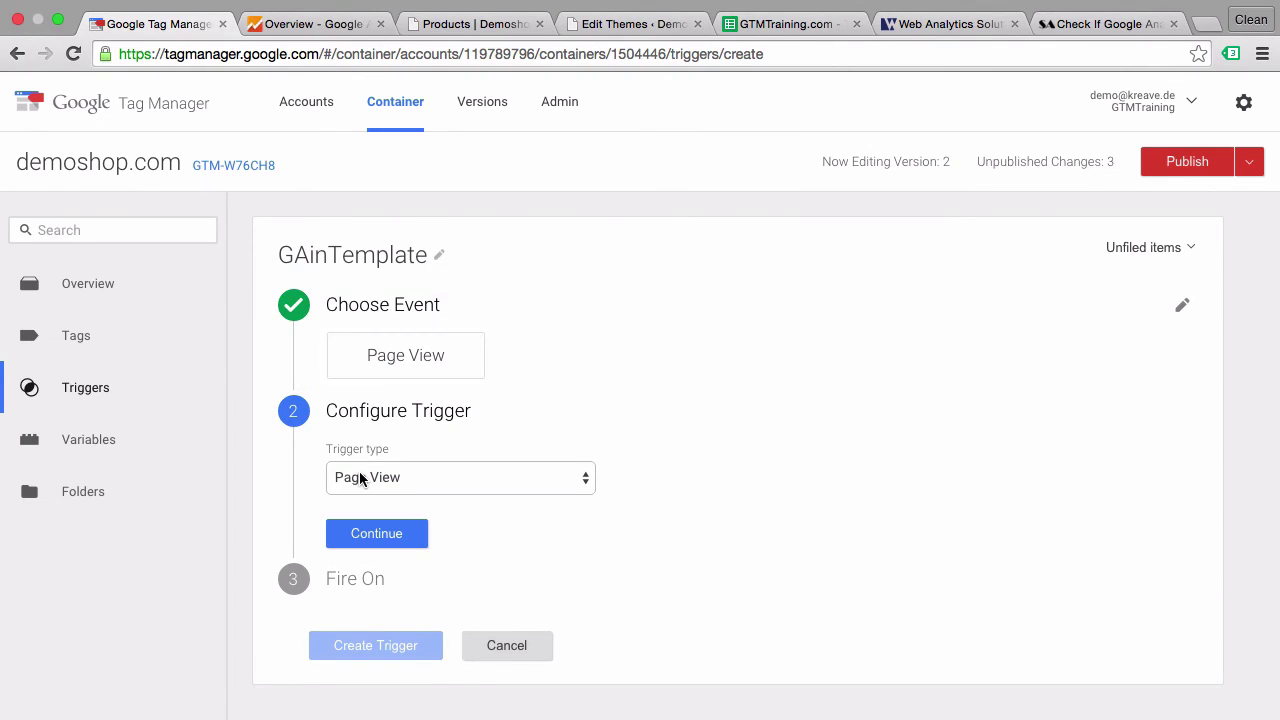
pyautogui.click(365, 537)
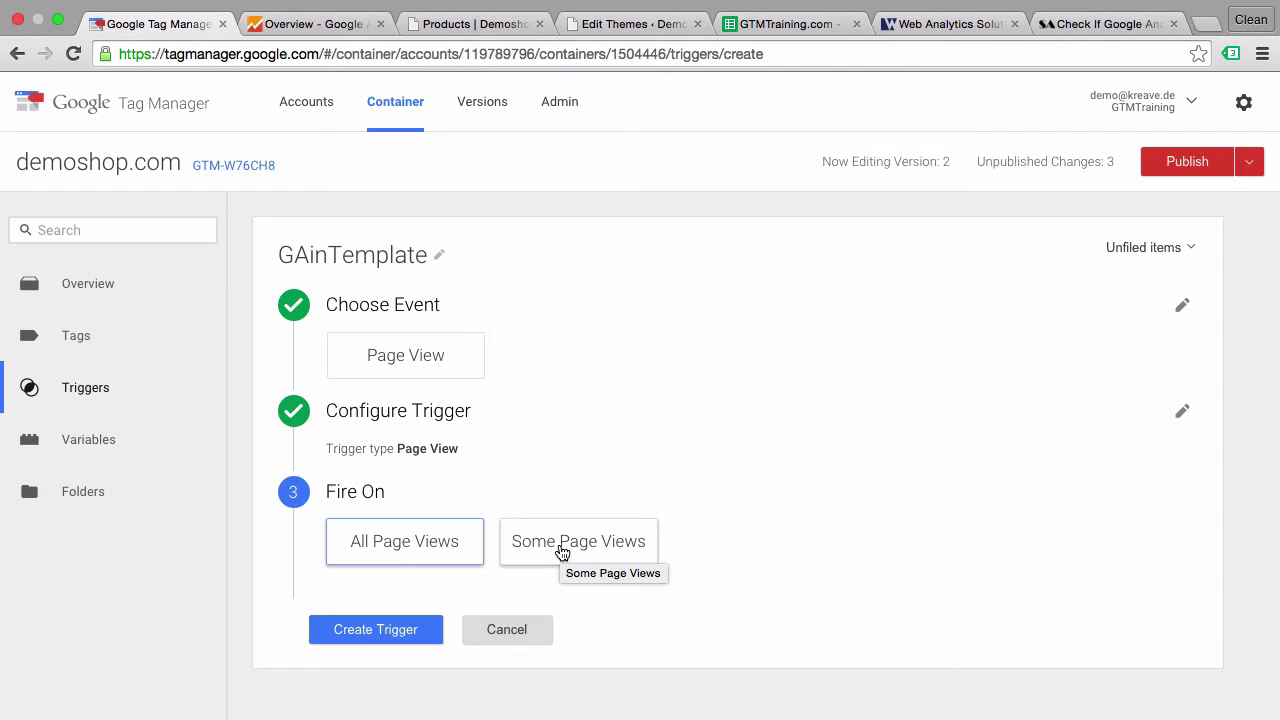
# - Limit it to Some Page Views where GAinTemplate equals true, and save the trigger
pyautogui.click(562, 552)
pyautogui.click(530, 556)
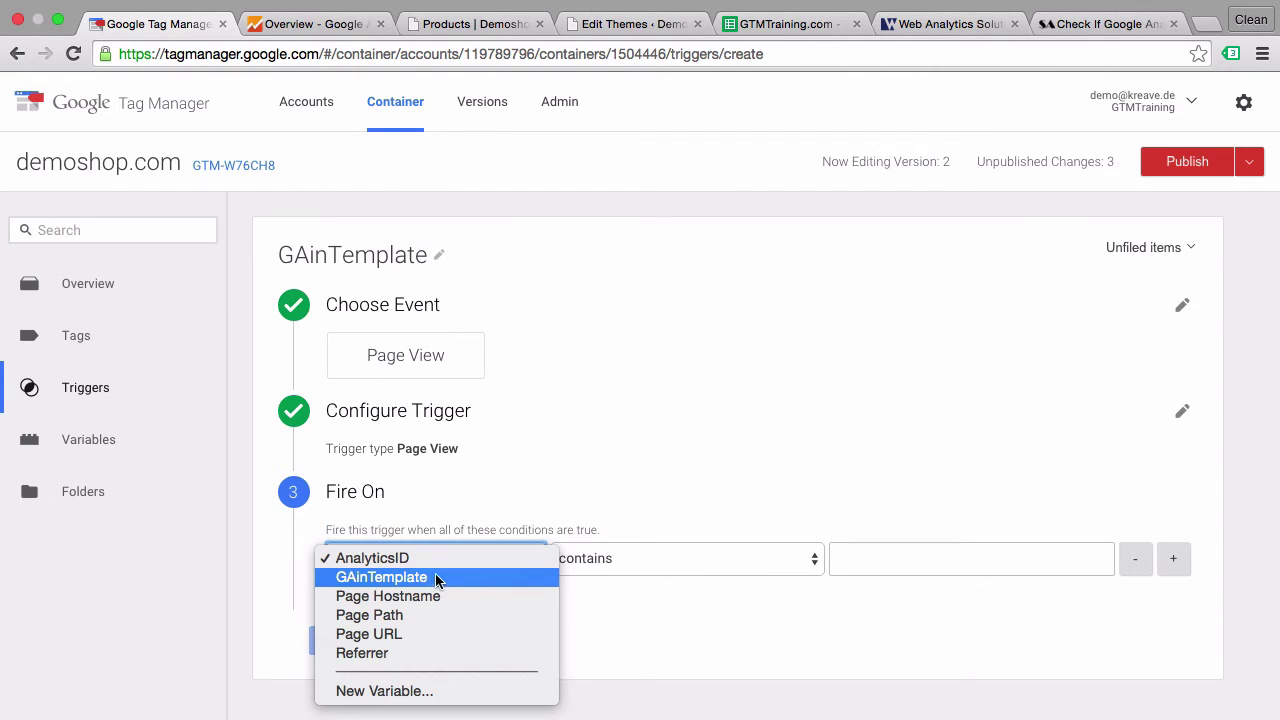
pyautogui.click(432, 577)
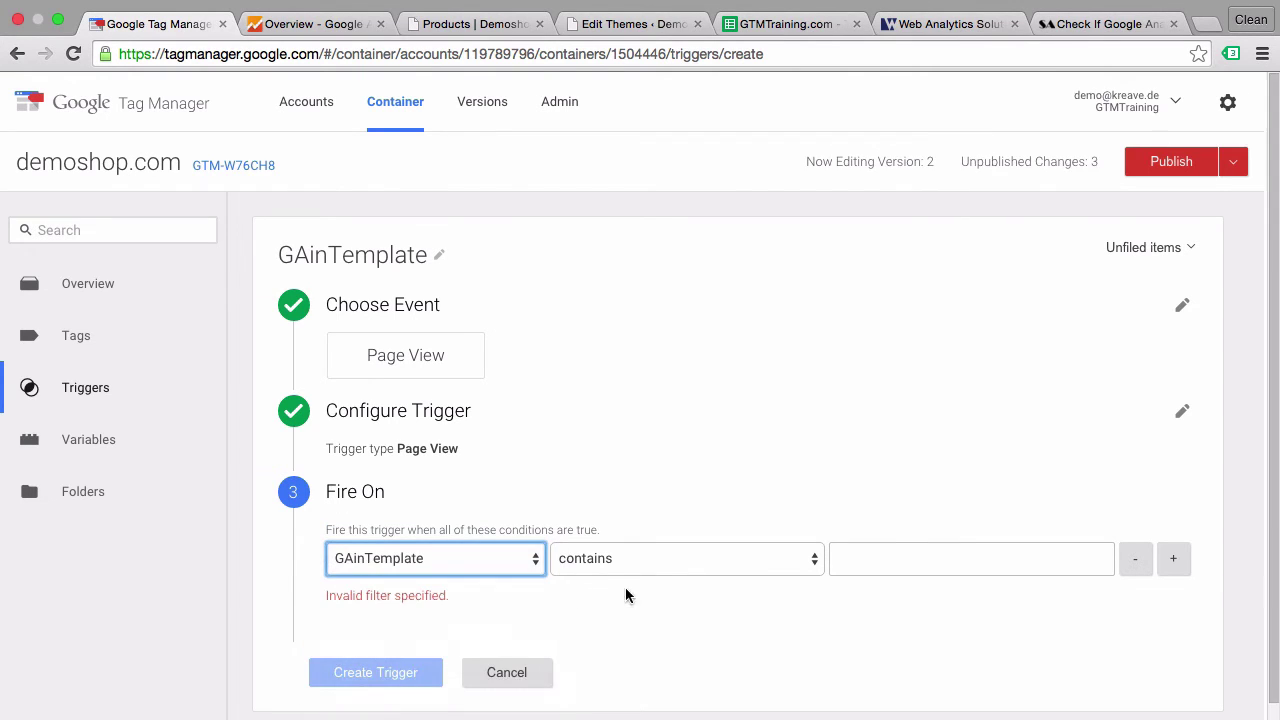
pyautogui.click(680, 569)
pyautogui.click(655, 534)
pyautogui.click(892, 556)
pyautogui.write('true')
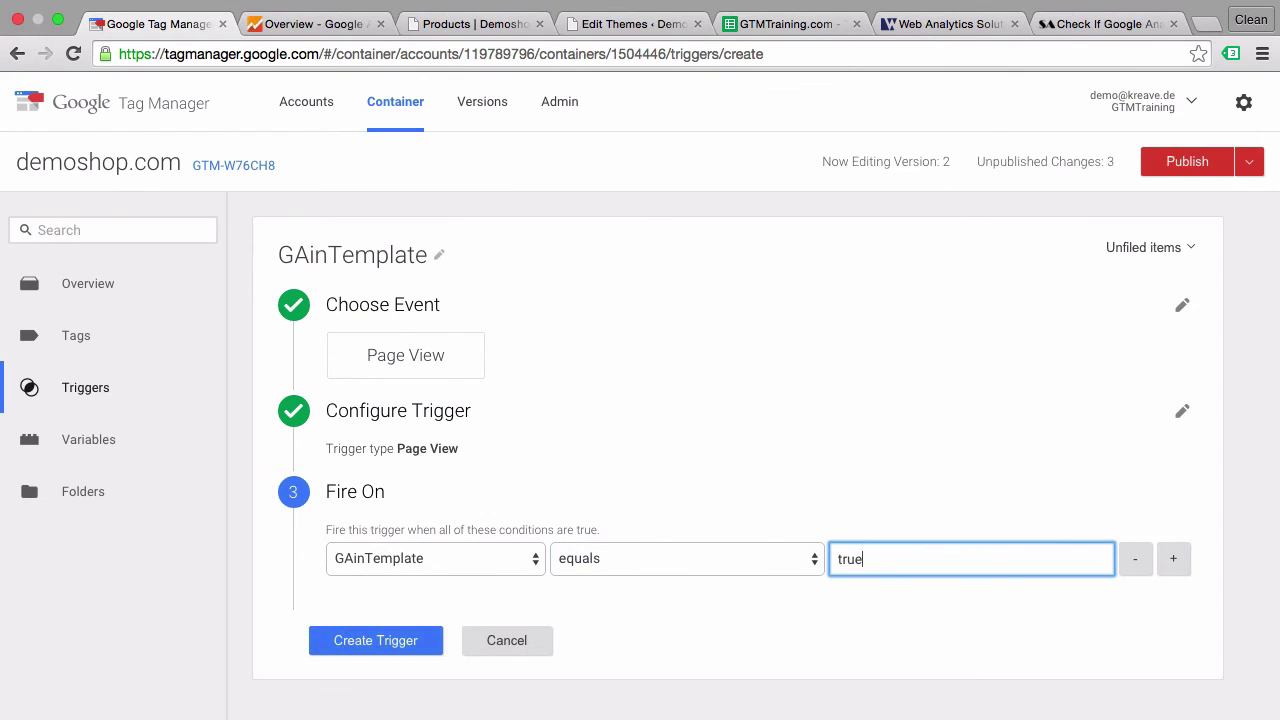
pyautogui.click(391, 636)
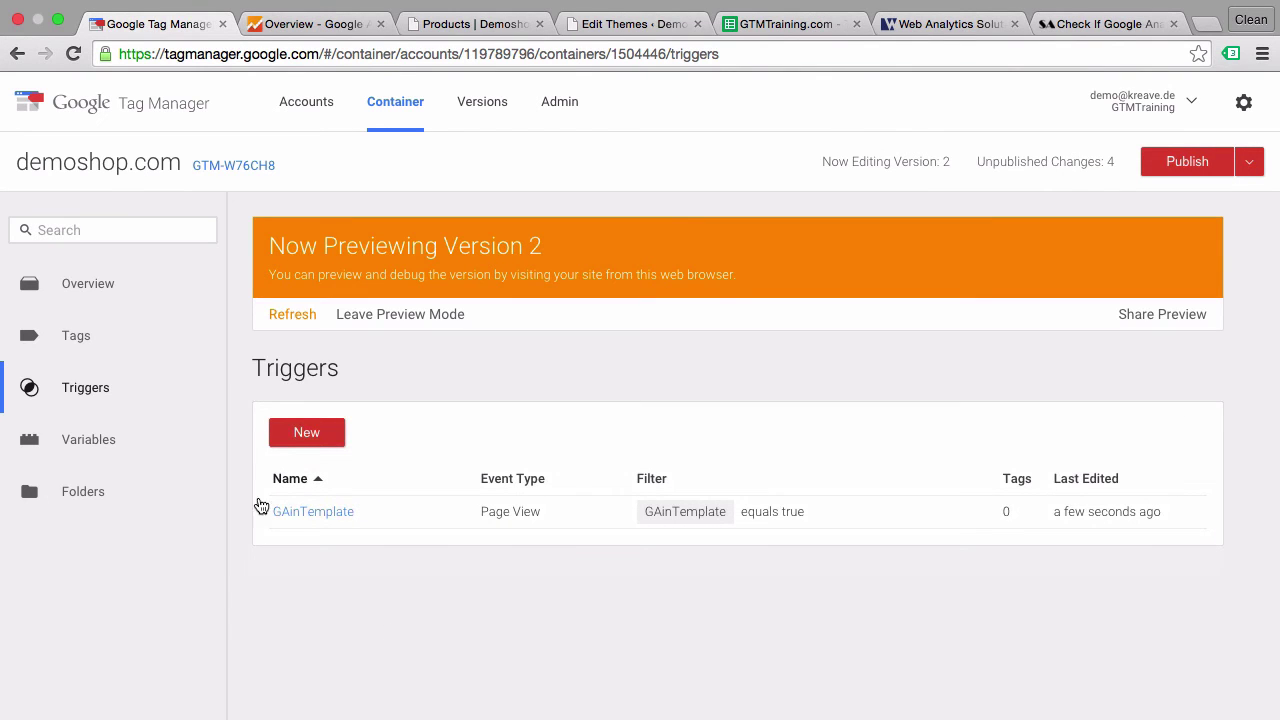
pyautogui.click(84, 341)
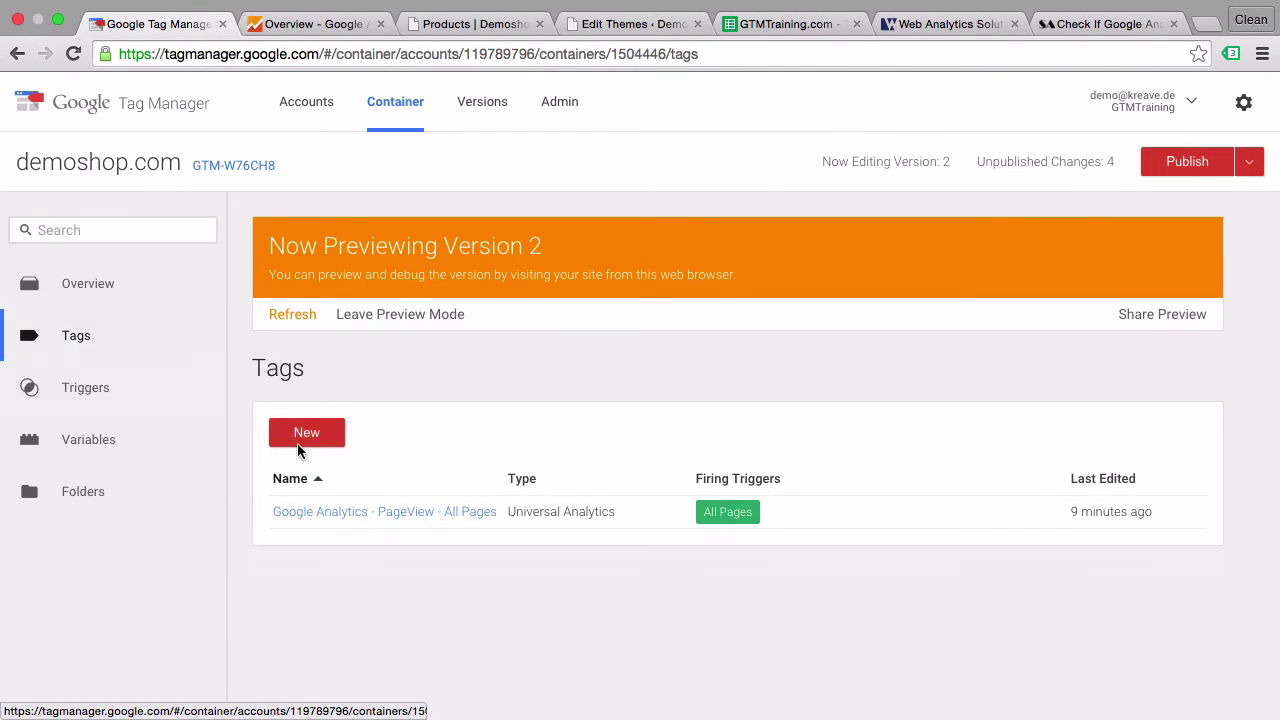
# - Add GAinTemplate as an exception on the GA PageView tag, save it, and refresh the preview
pyautogui.click(350, 518)
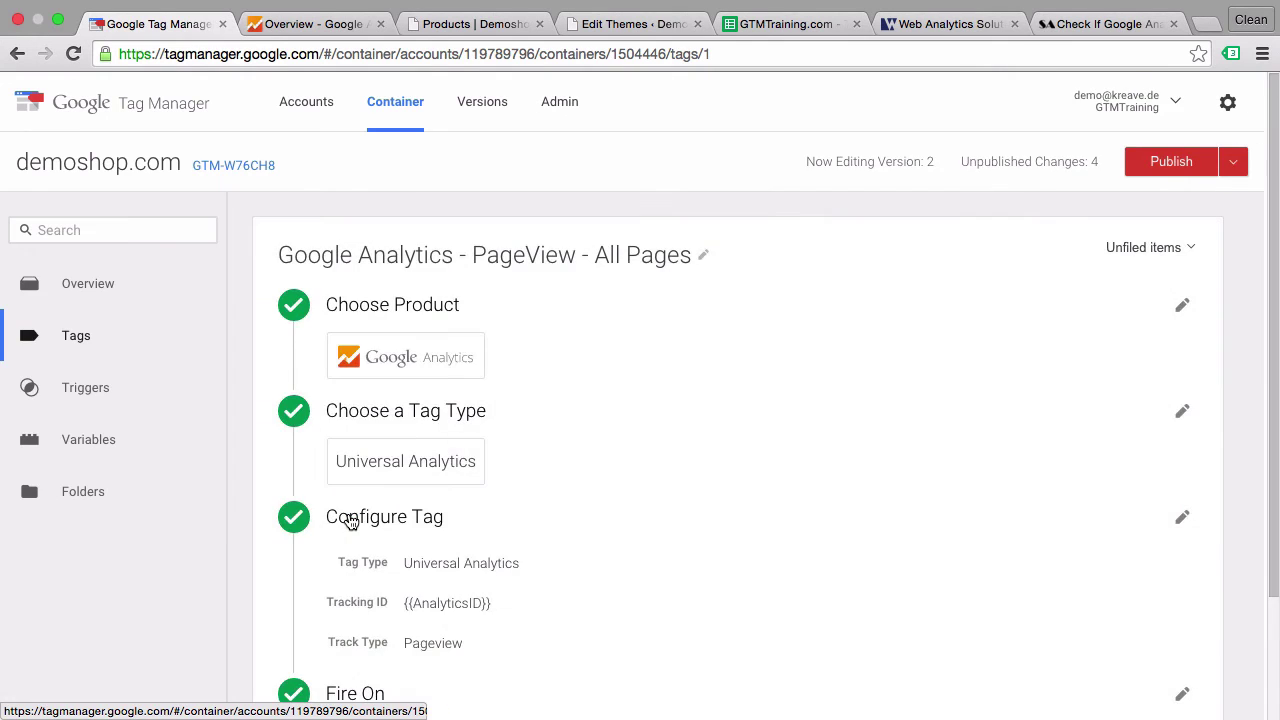
pyautogui.scroll(-2, 497, 557)
pyautogui.click(658, 616)
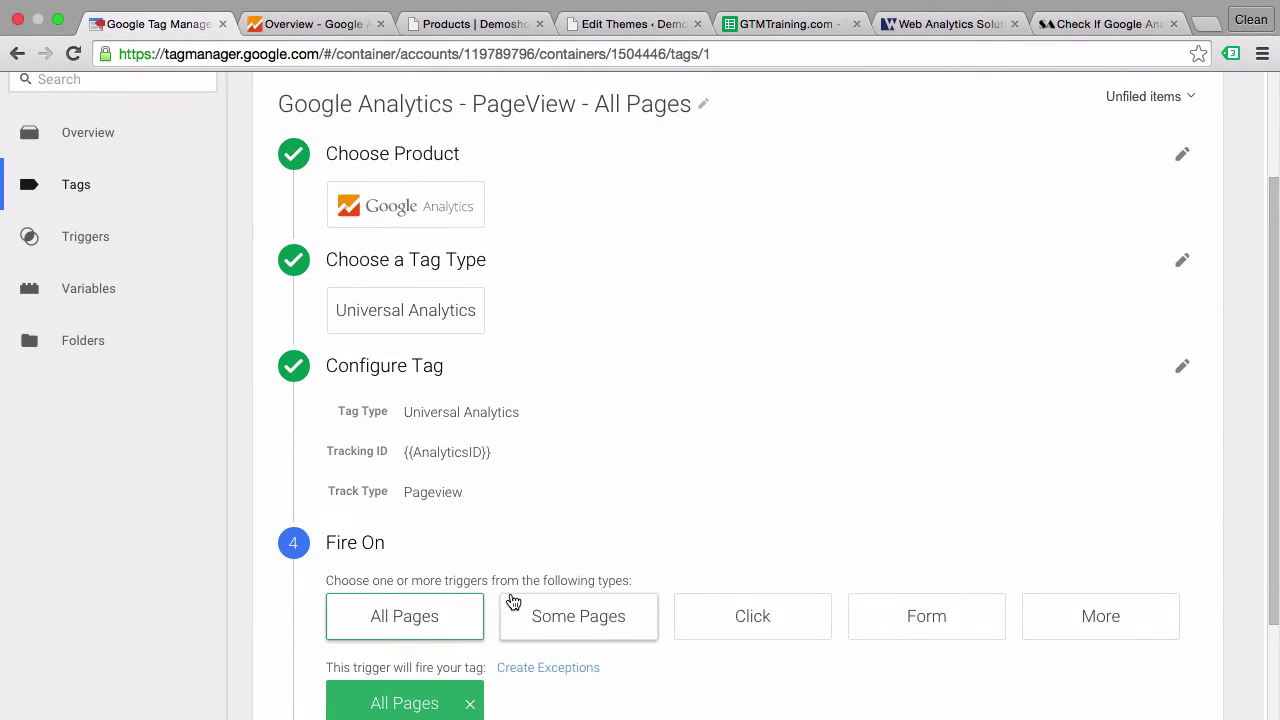
pyautogui.scroll(-3, 512, 600)
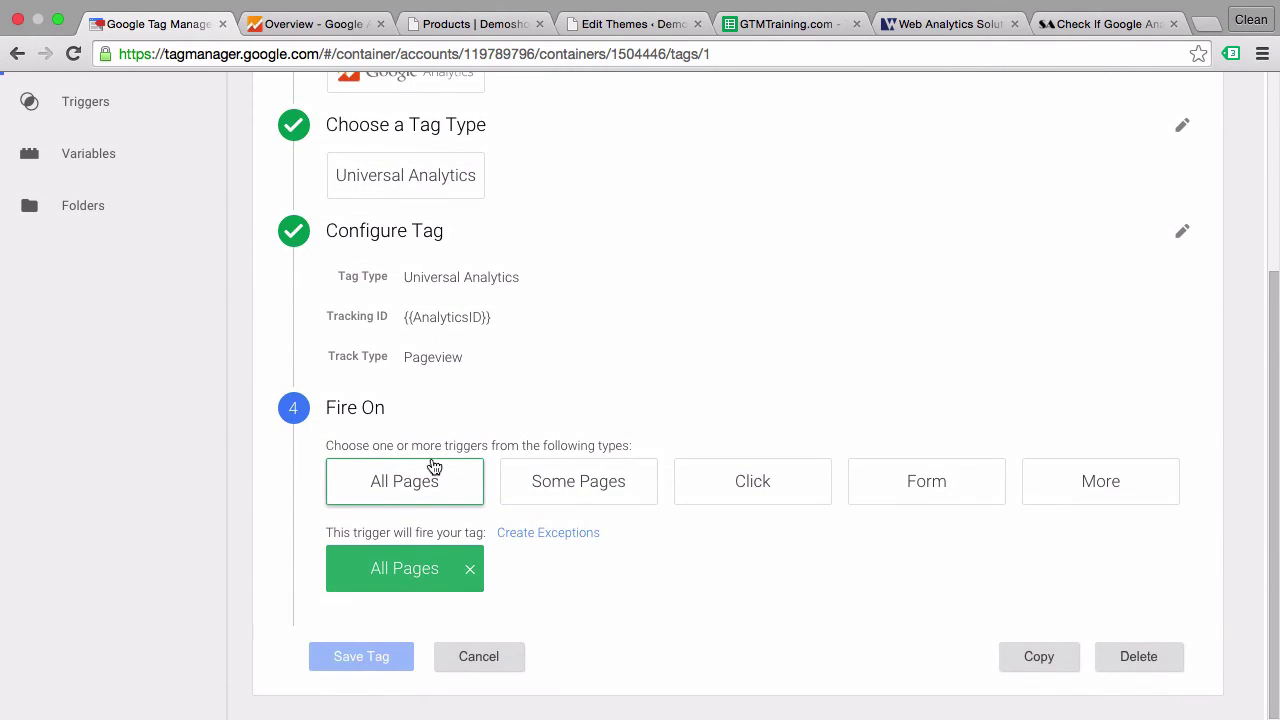
pyautogui.click(517, 540)
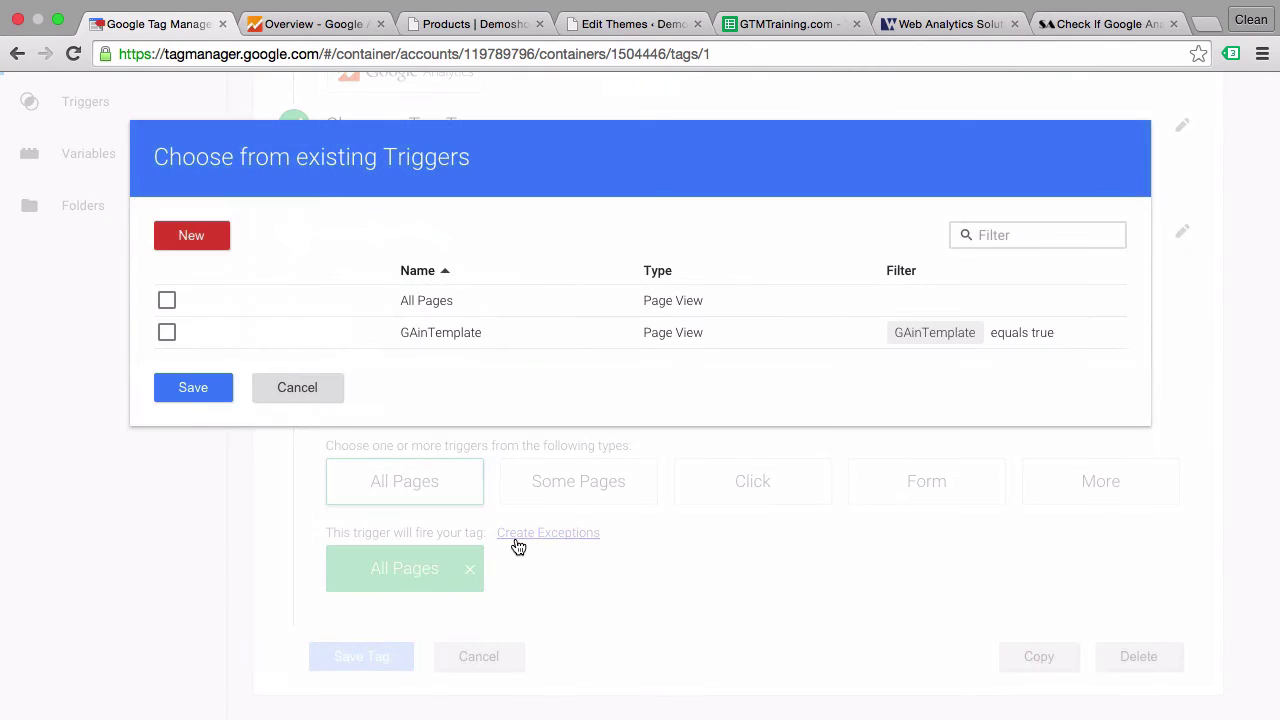
pyautogui.click(166, 332)
pyautogui.click(185, 390)
pyautogui.scroll(-2, 186, 518)
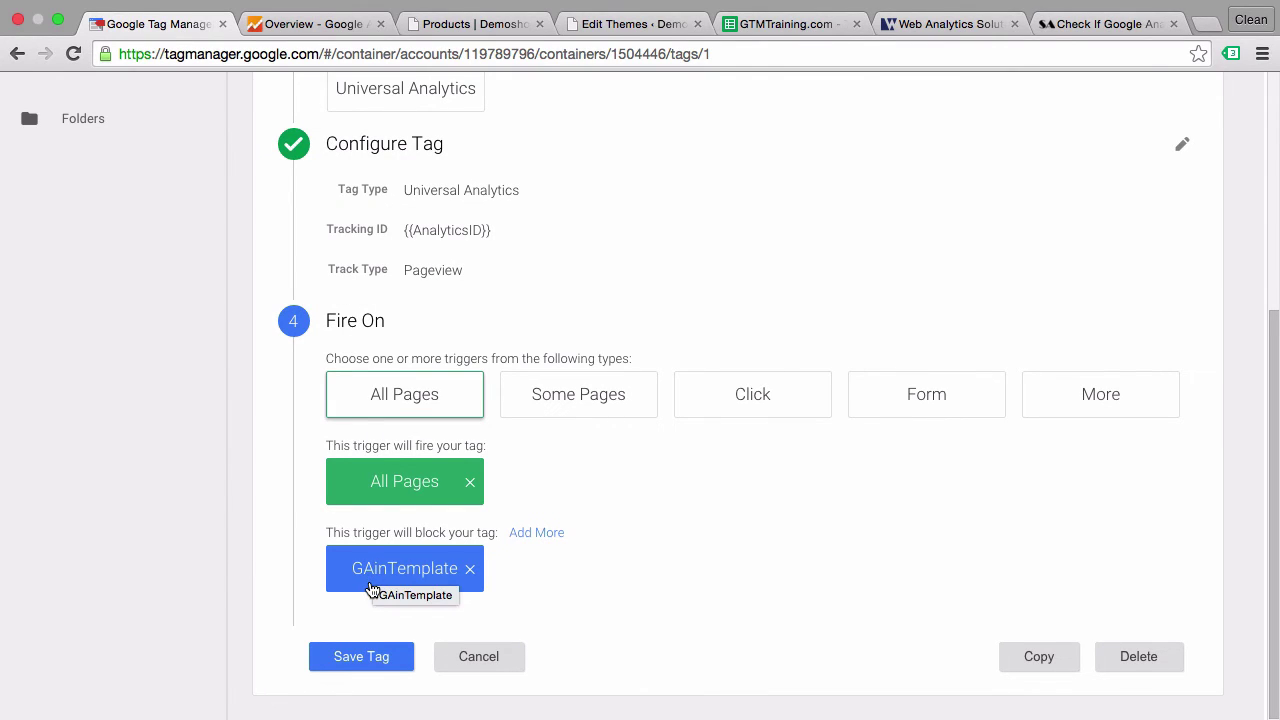
pyautogui.click(335, 659)
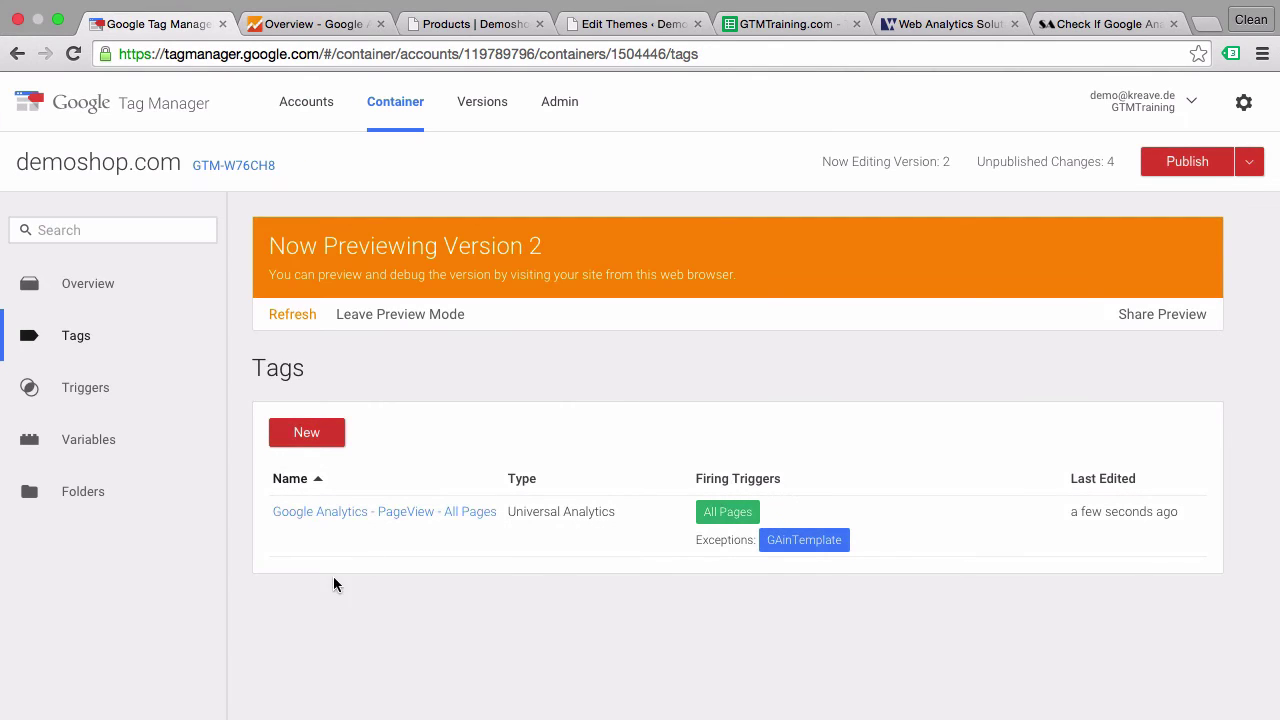
pyautogui.click(293, 316)
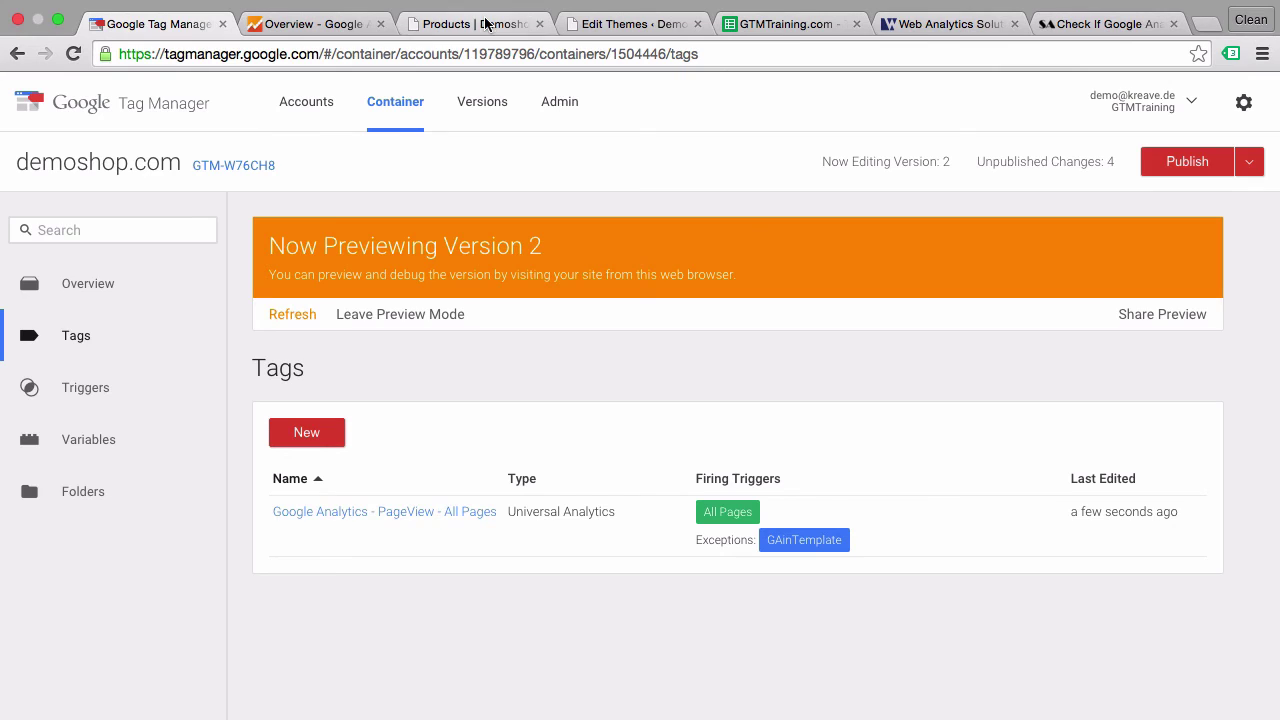
# - Reload the shop page and open the unfired Analytics tag's details under the Pageview event
pyautogui.click(480, 23)
pyautogui.click(73, 53)
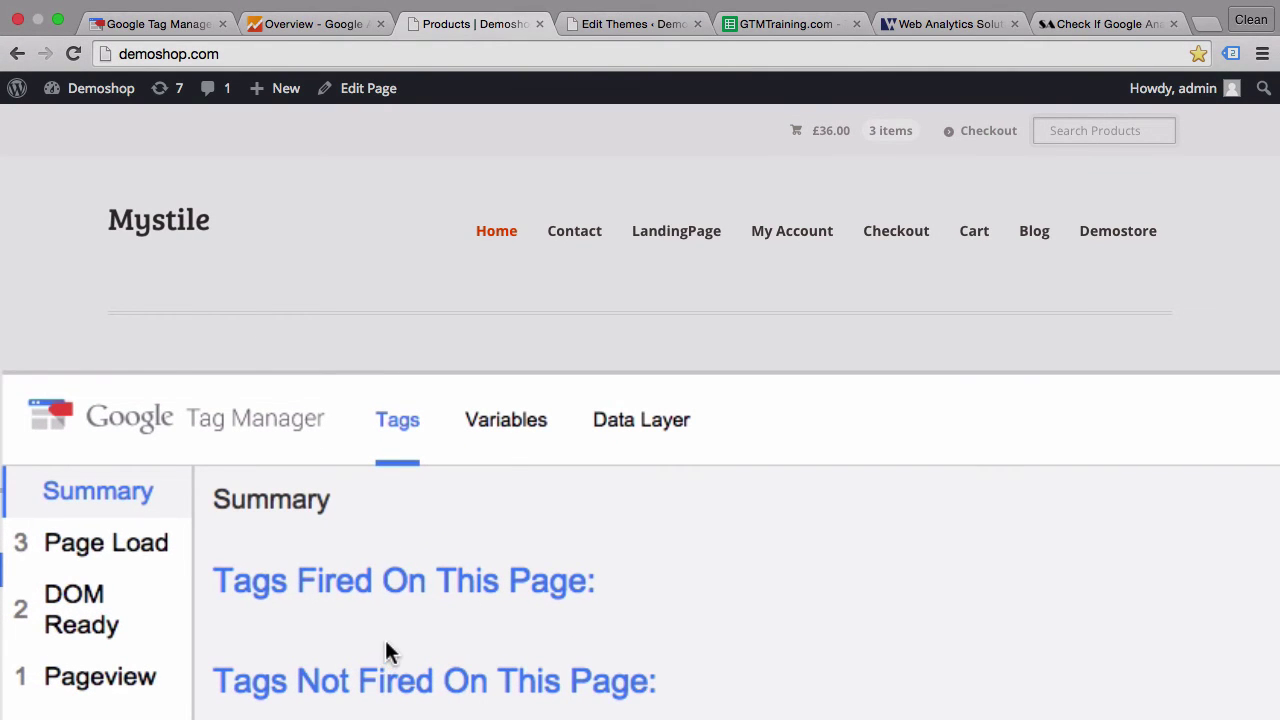
pyautogui.scroll(-2, 388, 650)
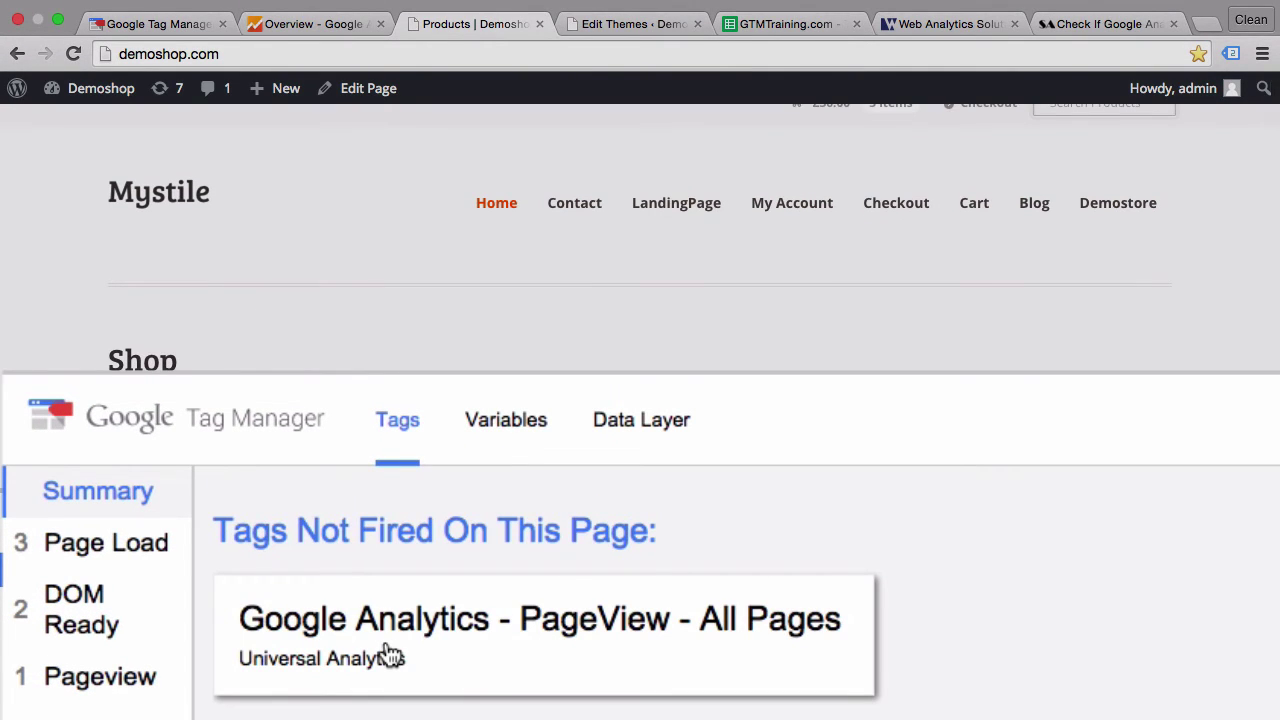
pyautogui.click(390, 655)
pyautogui.click(150, 678)
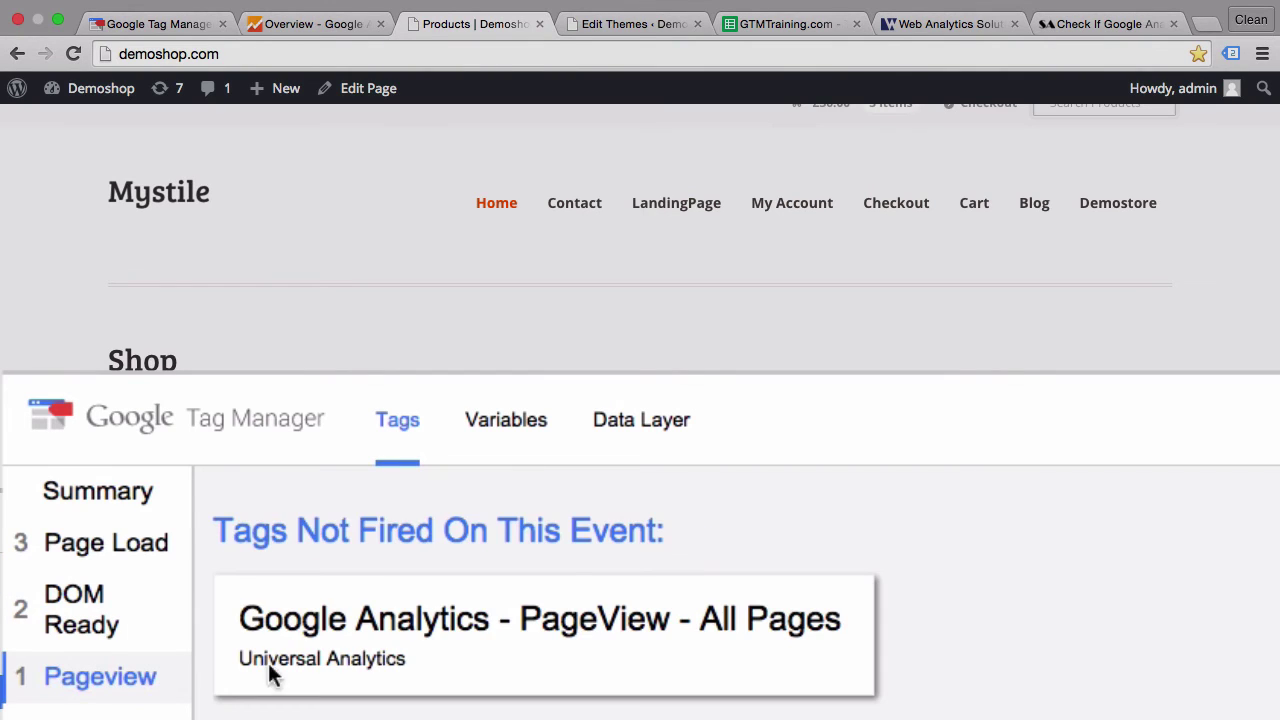
pyautogui.click(424, 662)
# - Enlarge the preview pane to review the met GAinTemplate blocking trigger, then shrink it back
pyautogui.scroll(-5, 880, 646)
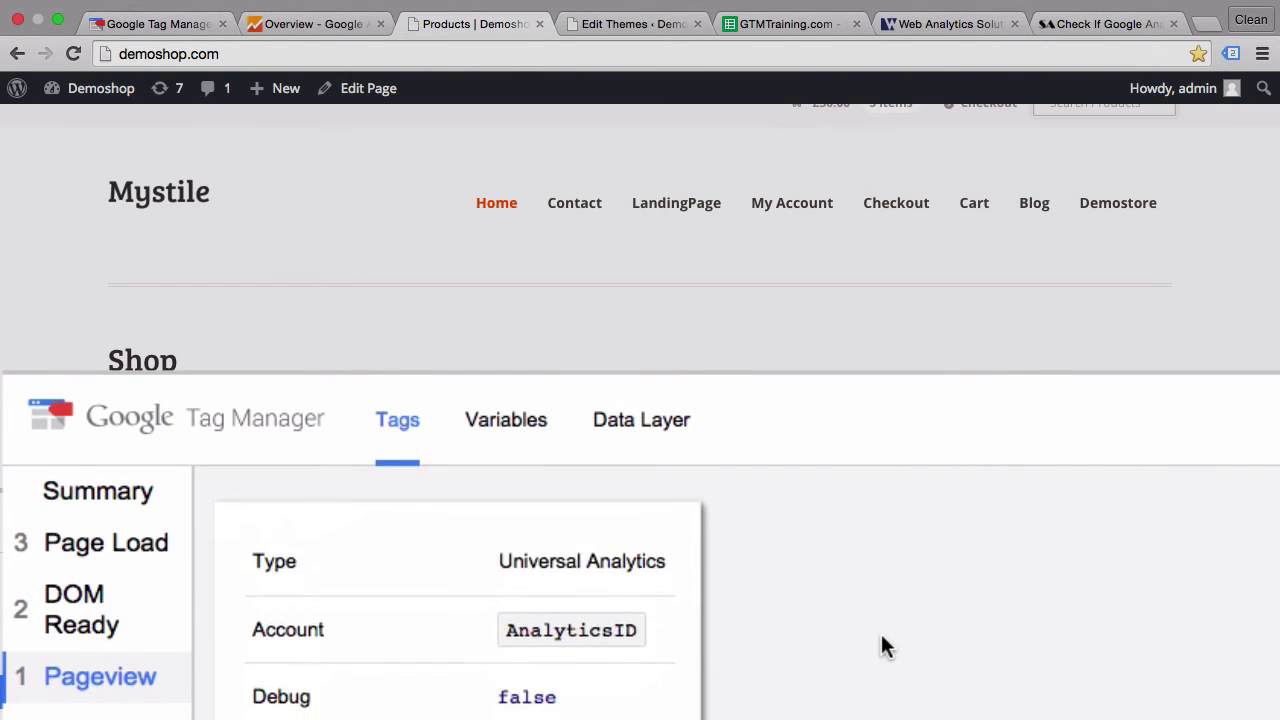
pyautogui.scroll(-3, 882, 646)
pyautogui.moveTo(766, 371); pyautogui.dragTo(791, 58)
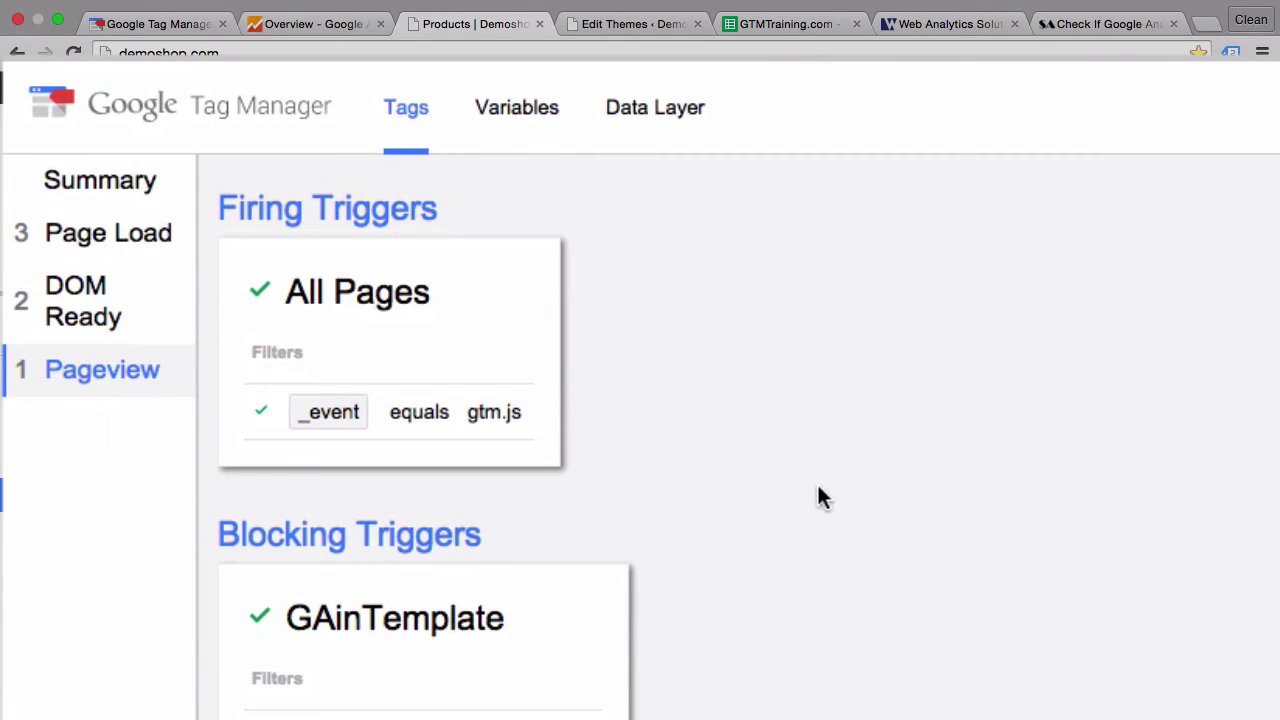
pyautogui.scroll(-3, 818, 497)
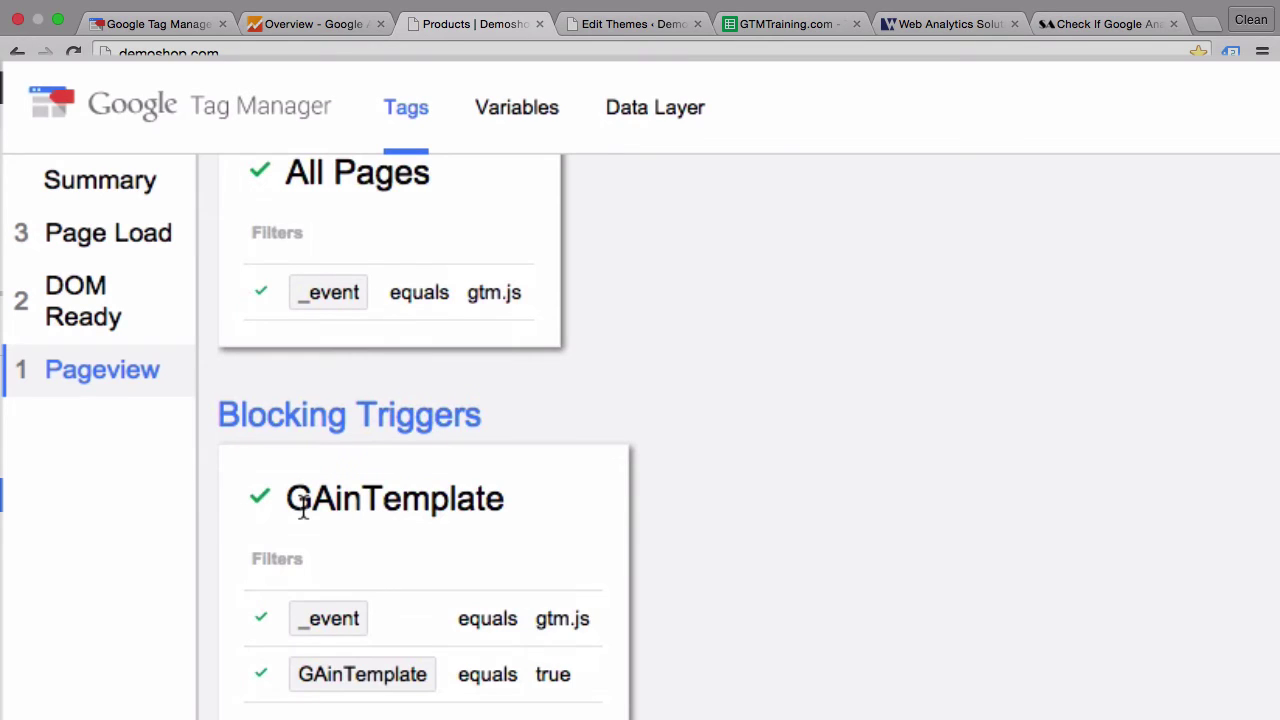
pyautogui.scroll(-1, 303, 508)
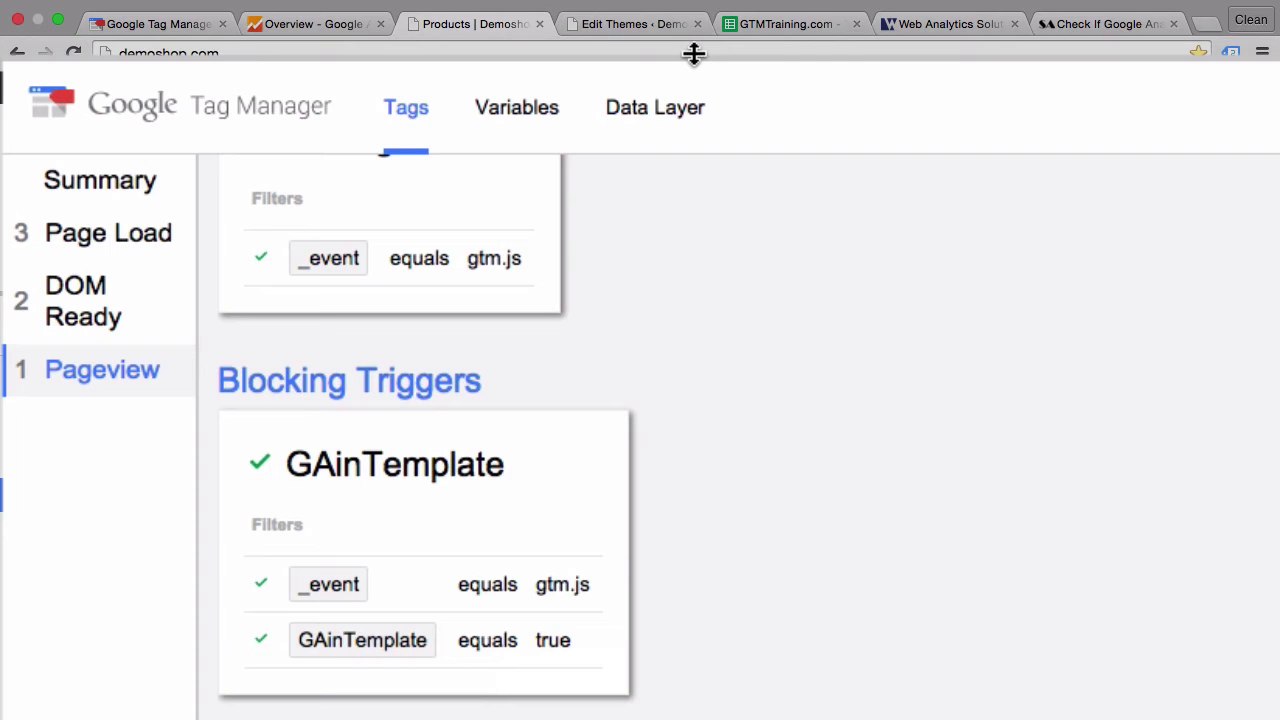
pyautogui.moveTo(694, 53); pyautogui.dragTo(443, 291)
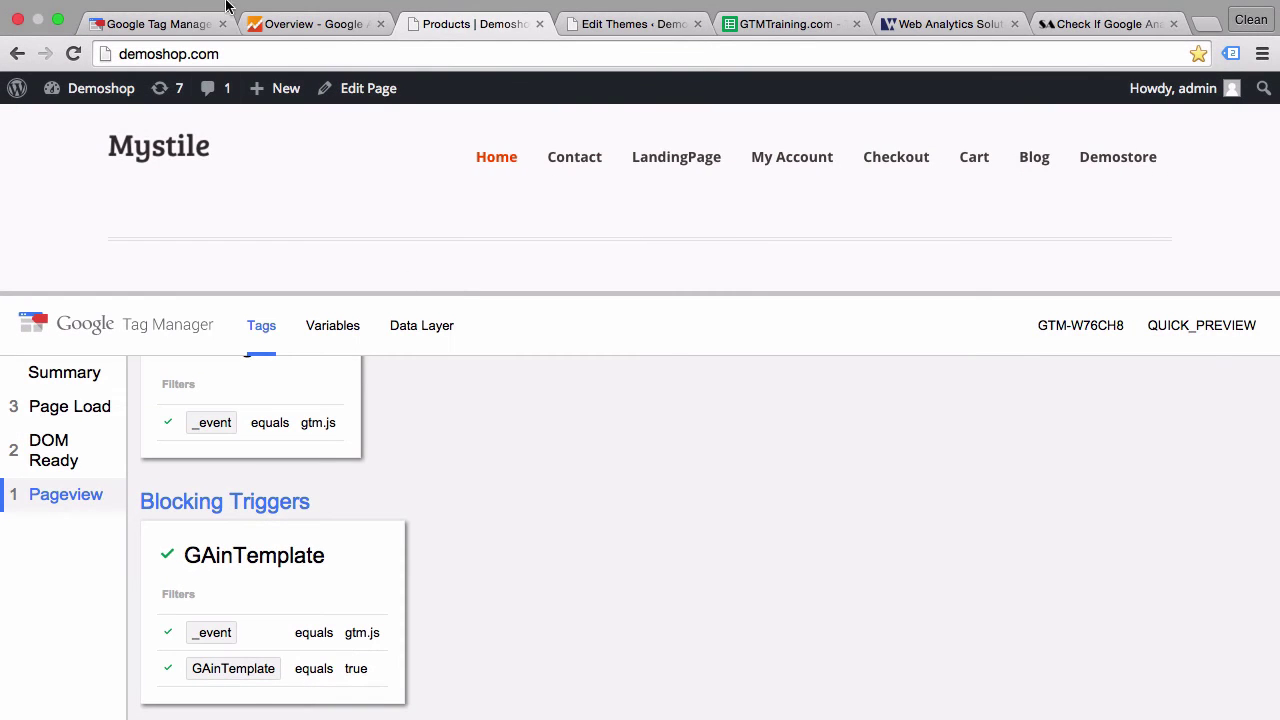
# - Publish the demoshop.com container as Version 3 and close the success dialog
pyautogui.click(160, 24)
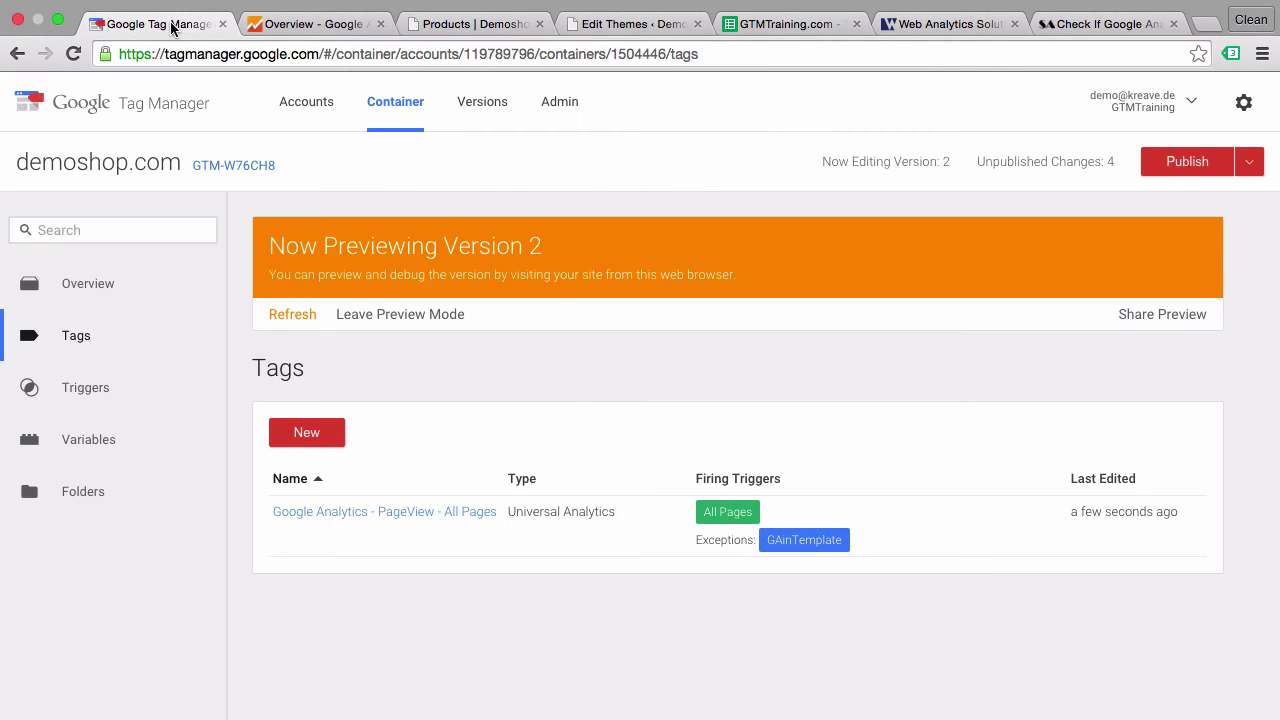
pyautogui.click(1187, 162)
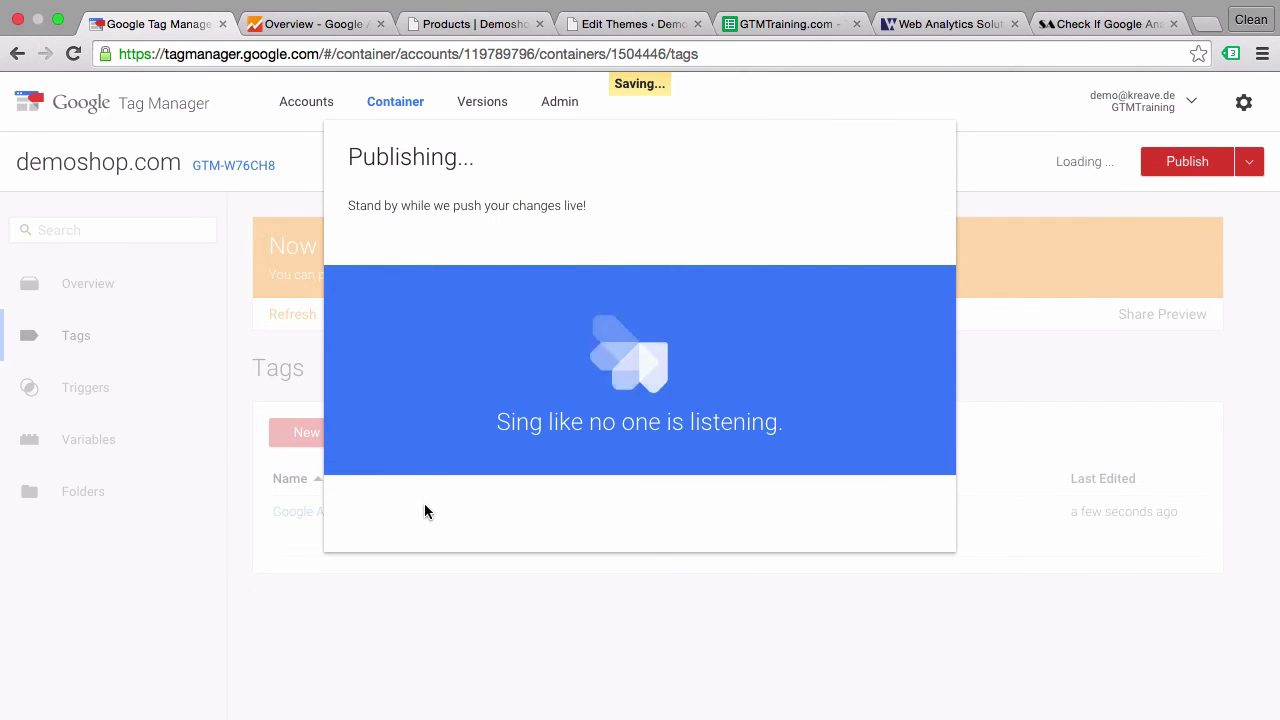
pyautogui.click(395, 433)
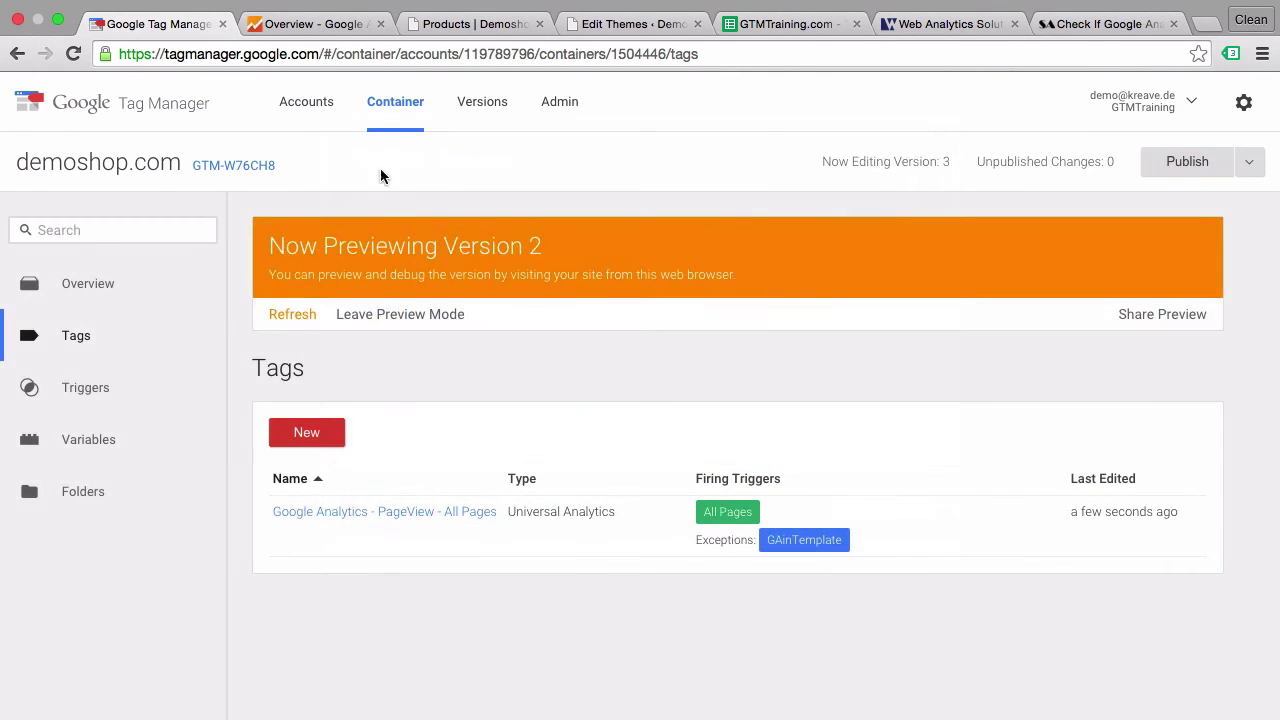
# - Reload the shop page to confirm no tags fire, then go back to the header.php editor
pyautogui.click(460, 27)
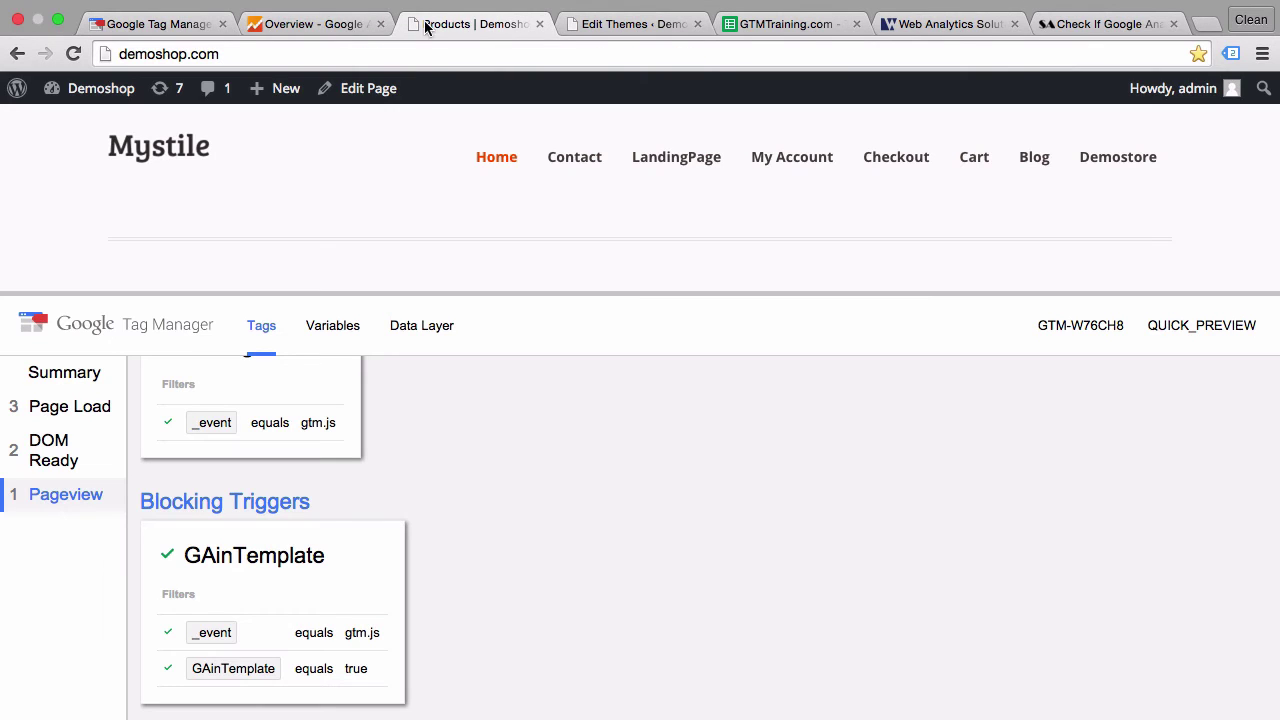
pyautogui.click(73, 53)
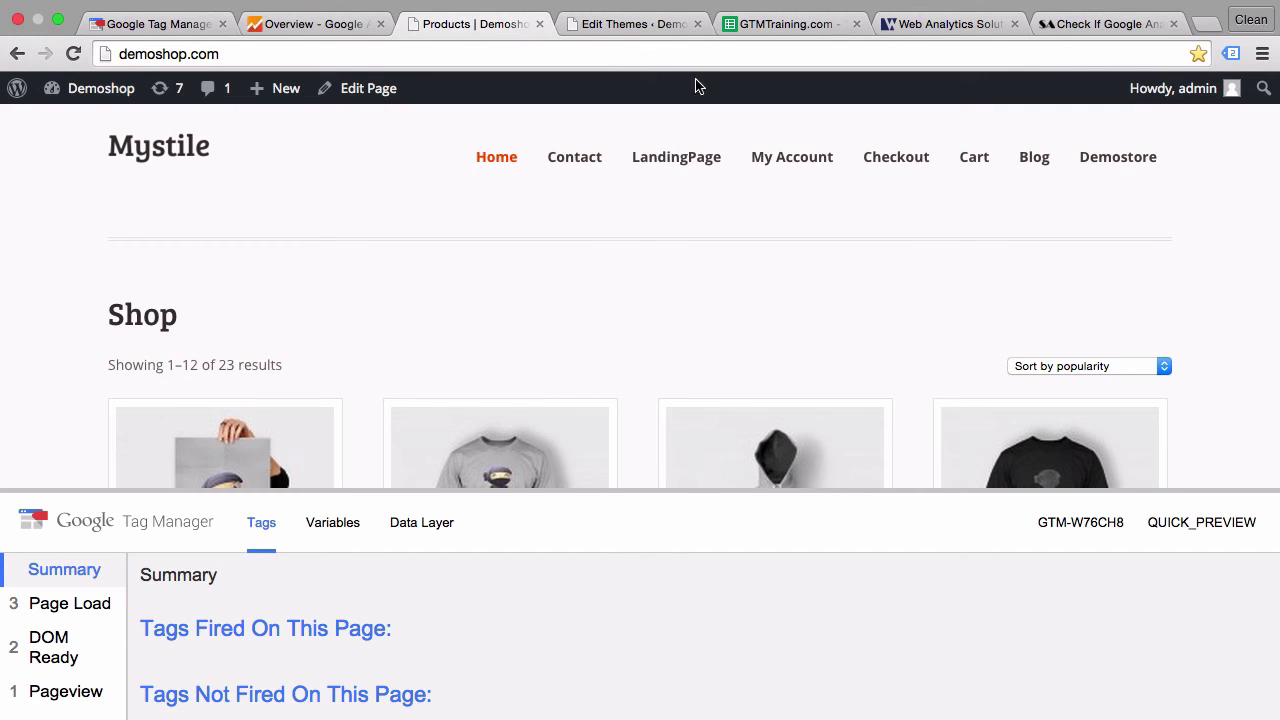
pyautogui.click(629, 26)
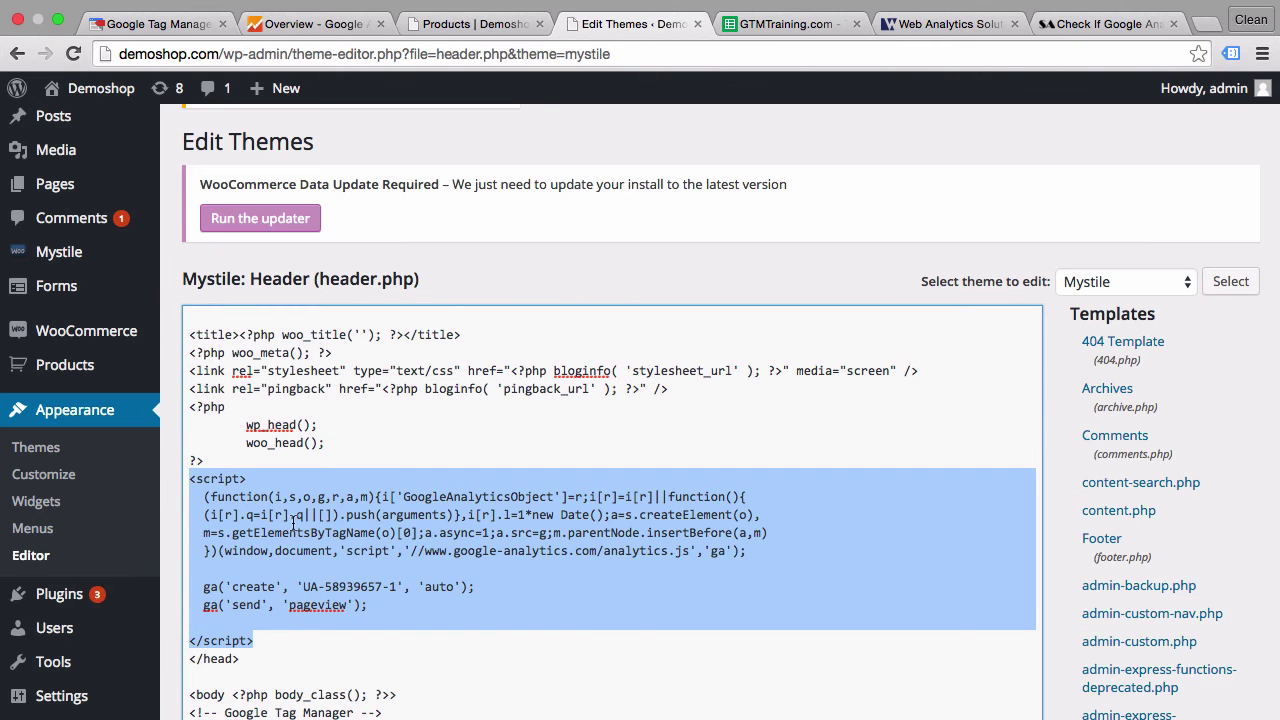
# - Delete the hardcoded Google Analytics script from Mystile's header.php and save the file
pyautogui.press('BackSpace')
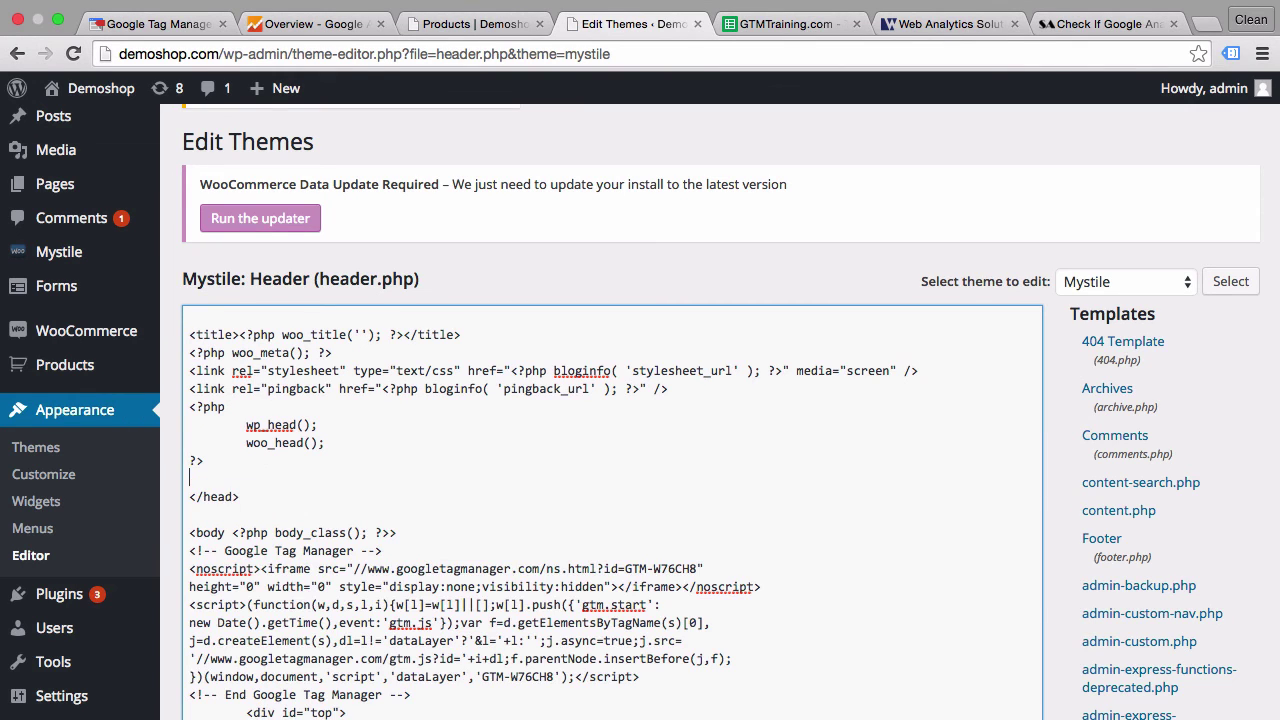
pyautogui.click(178, 450)
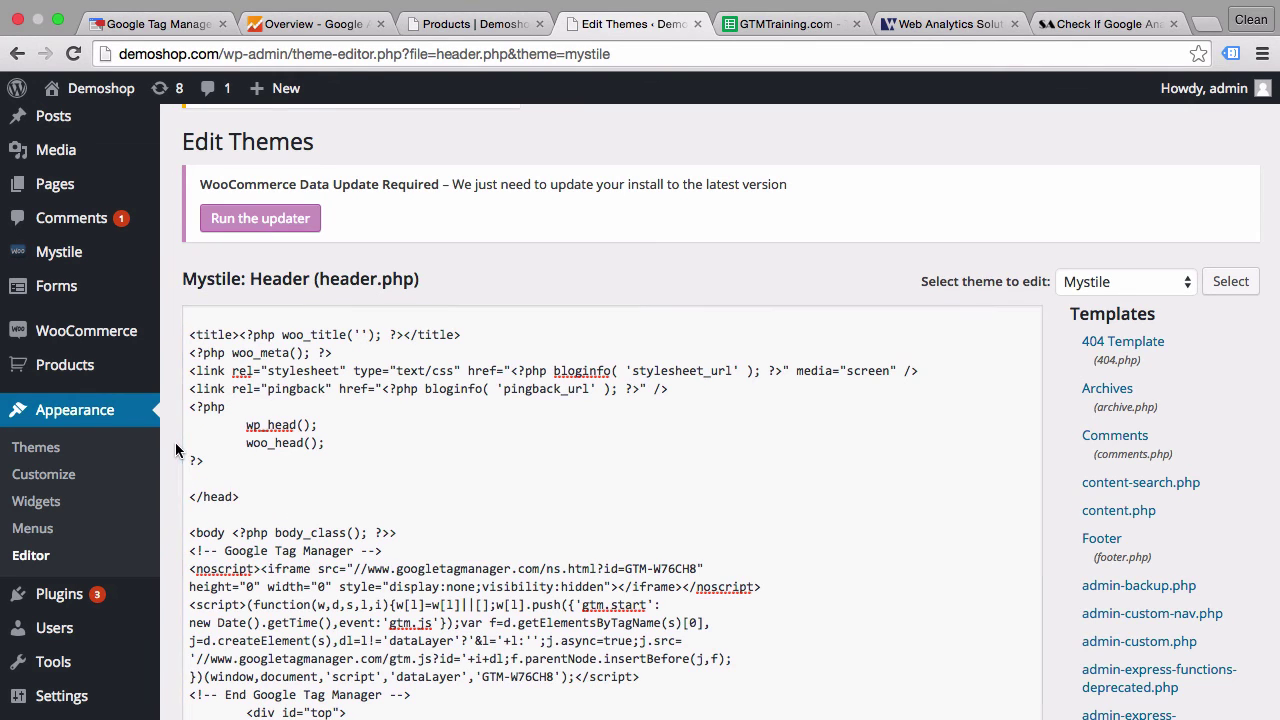
pyautogui.scroll(-5, 175, 450)
pyautogui.scroll(-4, 175, 450)
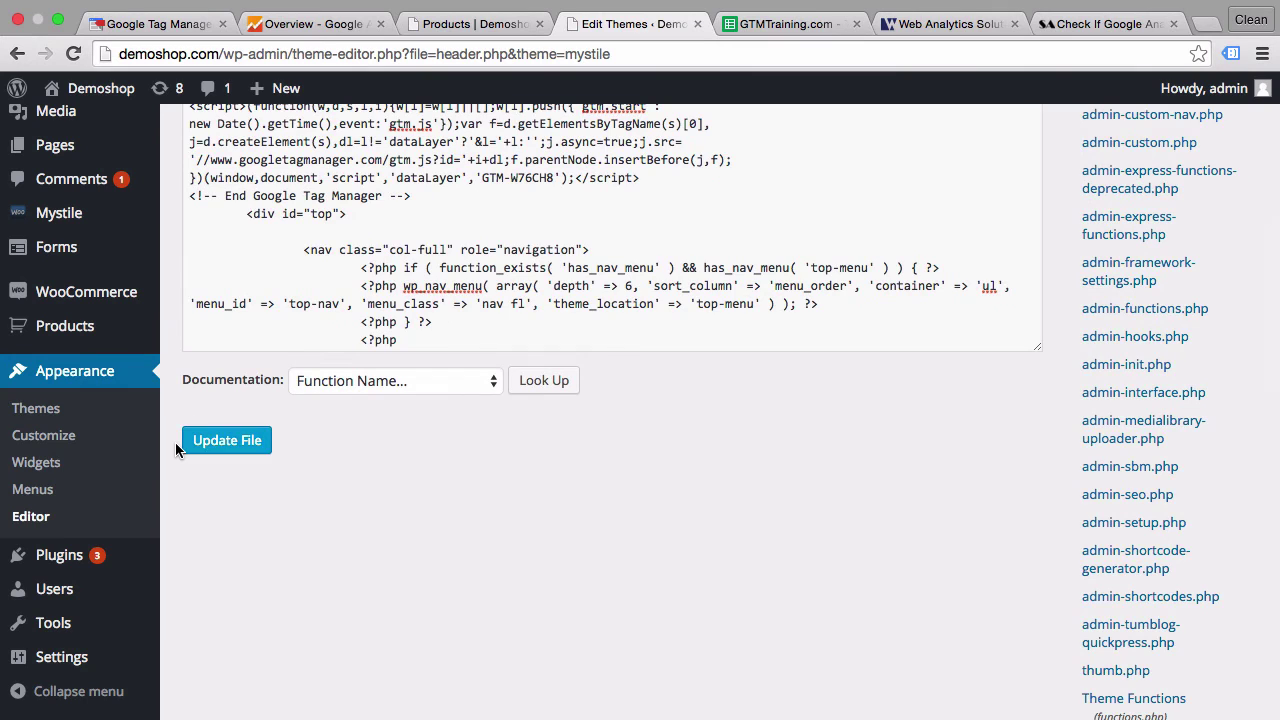
pyautogui.click(219, 452)
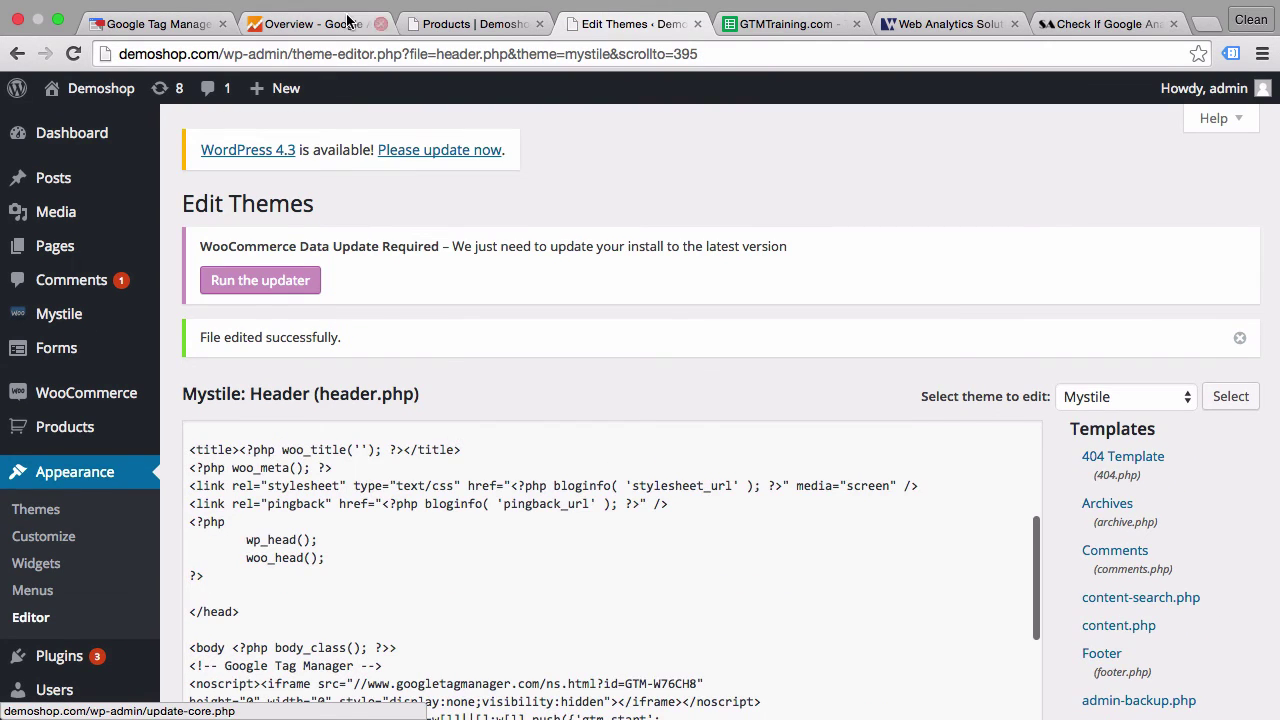
# - Reload the shop page and check that Google Analytics - PageView - All Pages appears under Tags Fired
pyautogui.click(430, 27)
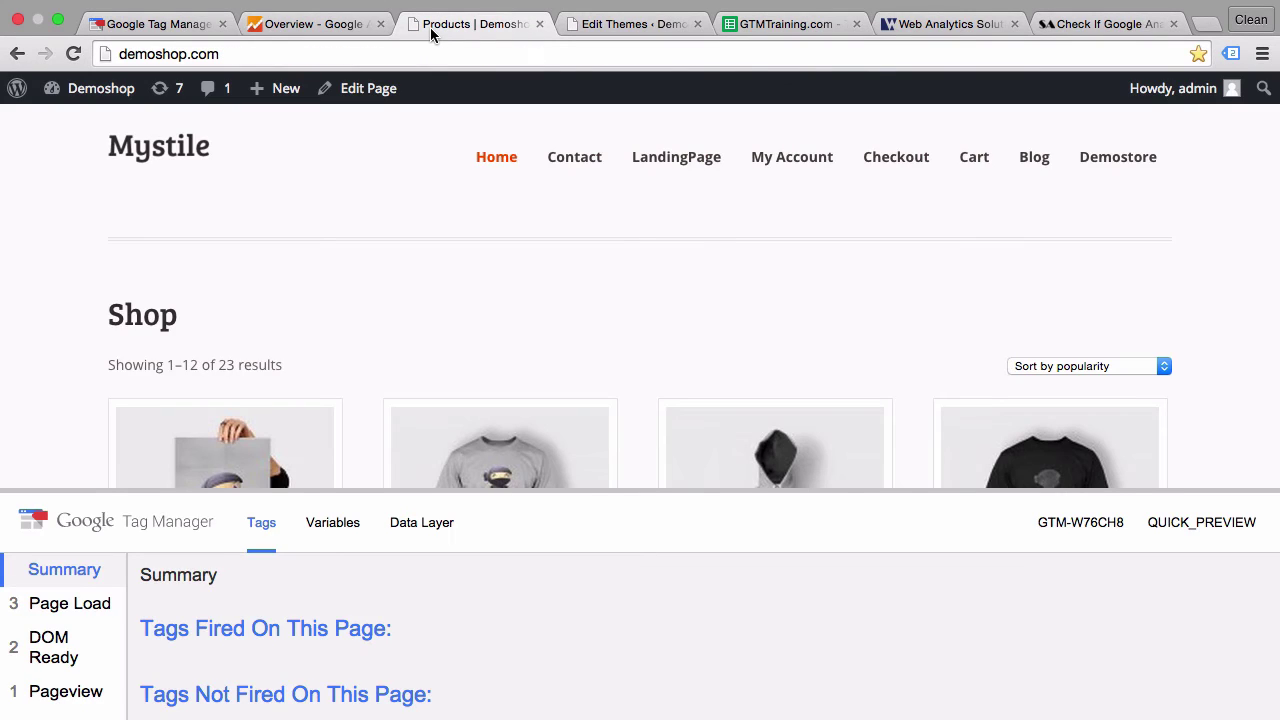
pyautogui.click(70, 55)
pyautogui.click(70, 55)
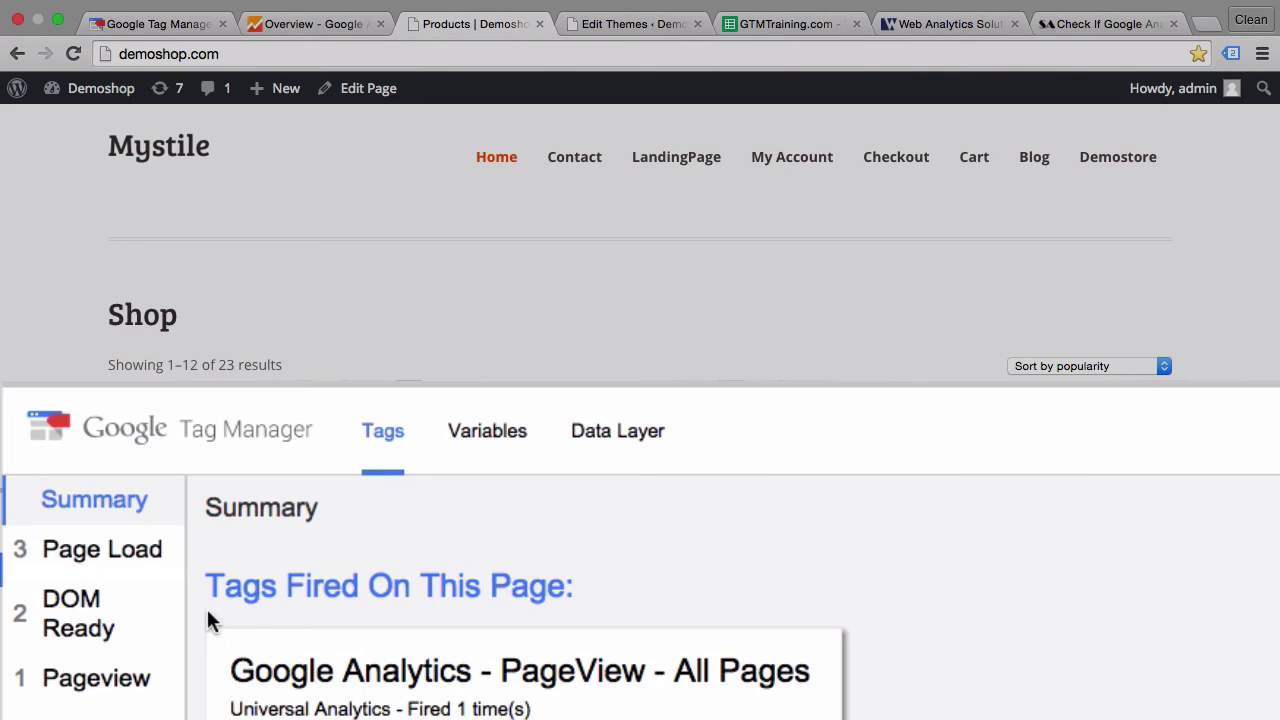
pyautogui.scroll(-2, 206, 606)
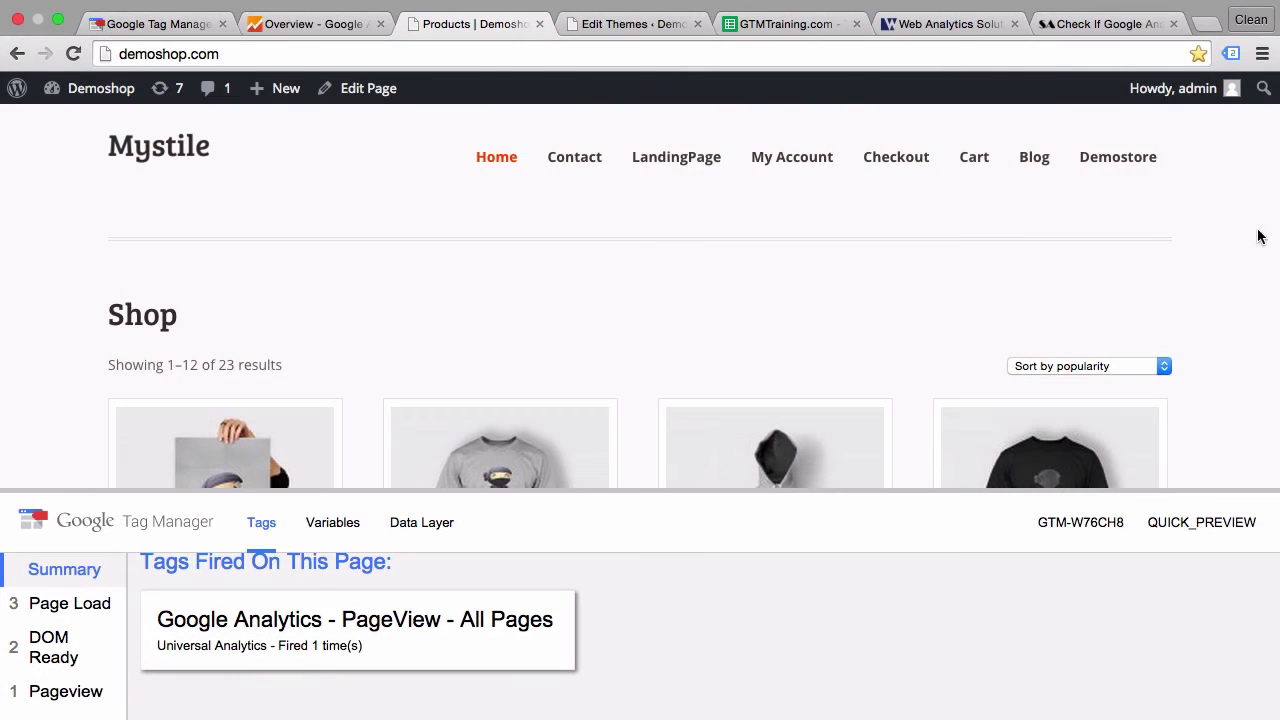
pyautogui.click(1231, 53)
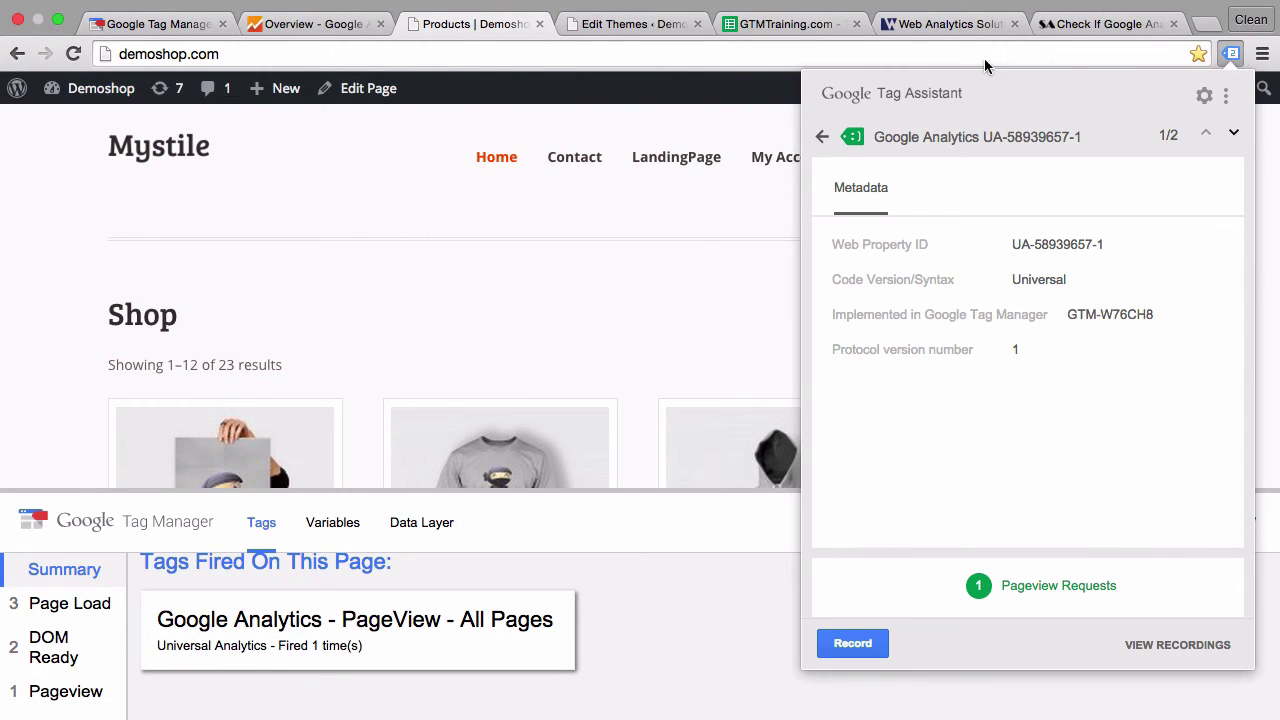
# - In Tag Assistant, inspect the Google Analytics entry to confirm it comes through GTM-W76CH8
pyautogui.click(822, 136)
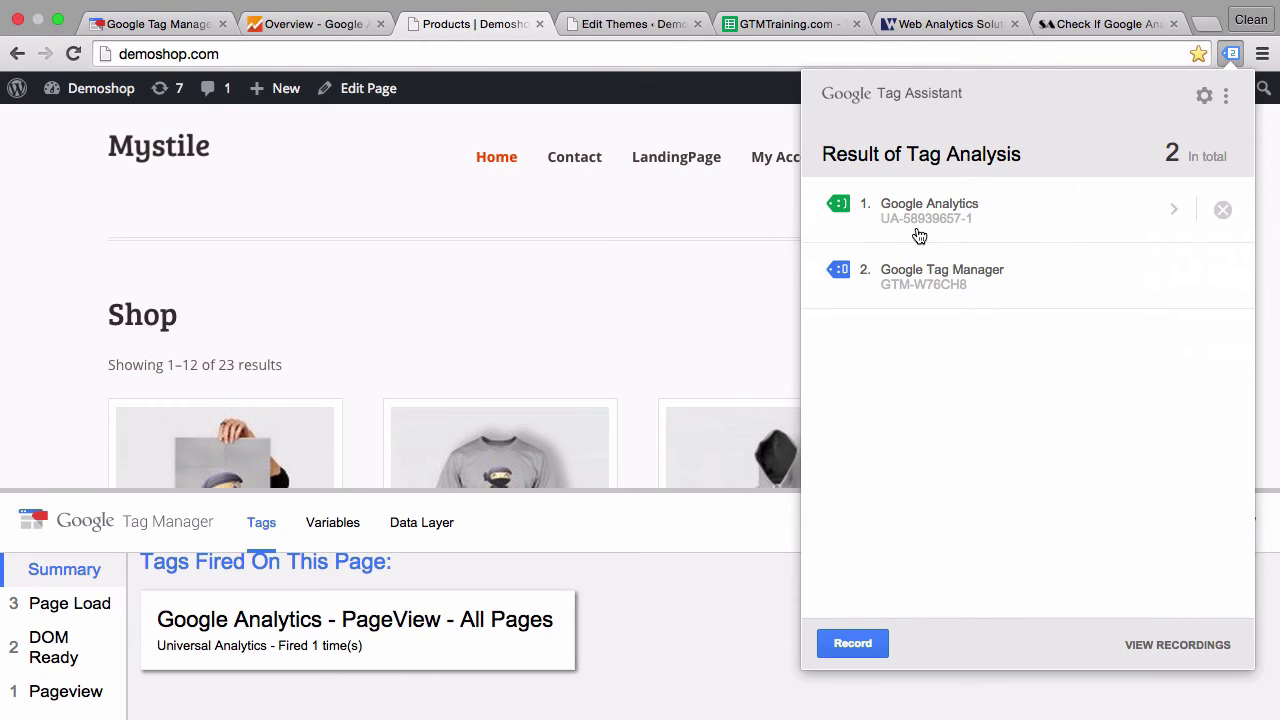
pyautogui.click(1032, 223)
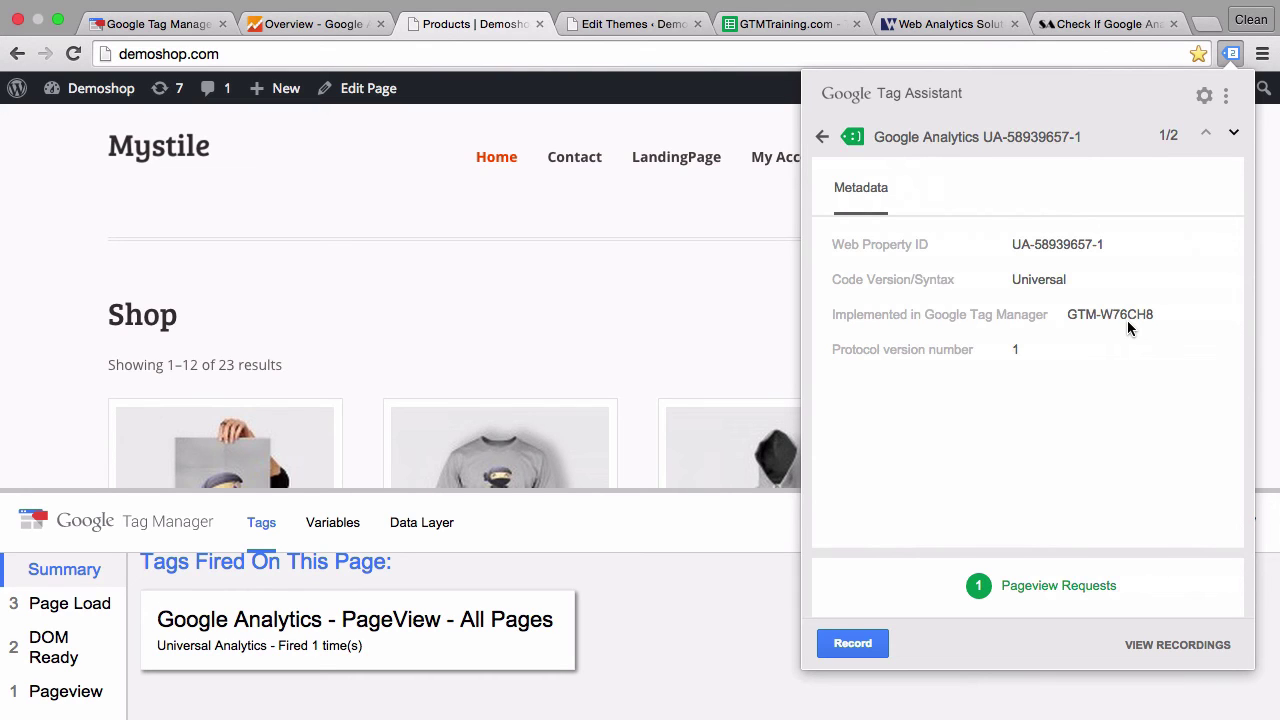
pyautogui.click(567, 297)
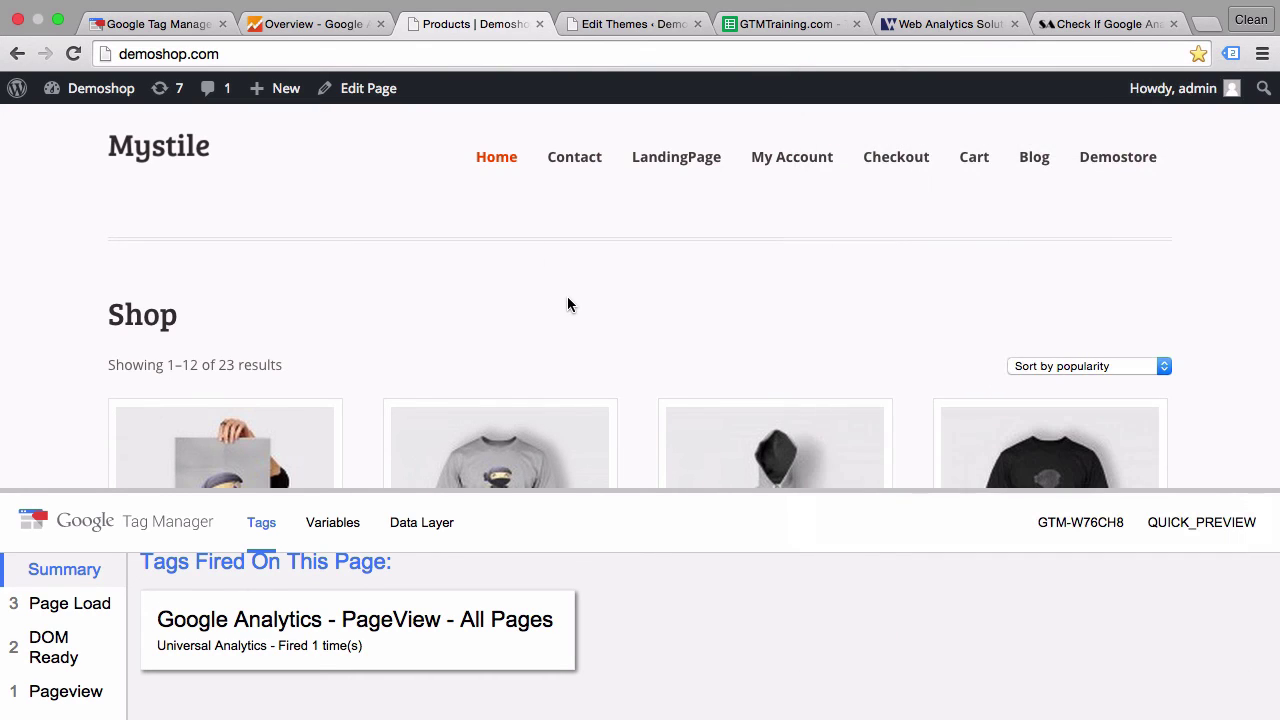
# - Reload the shop page and confirm a new pageview on "/" appears in Analytics Real-Time
pyautogui.click(333, 30)
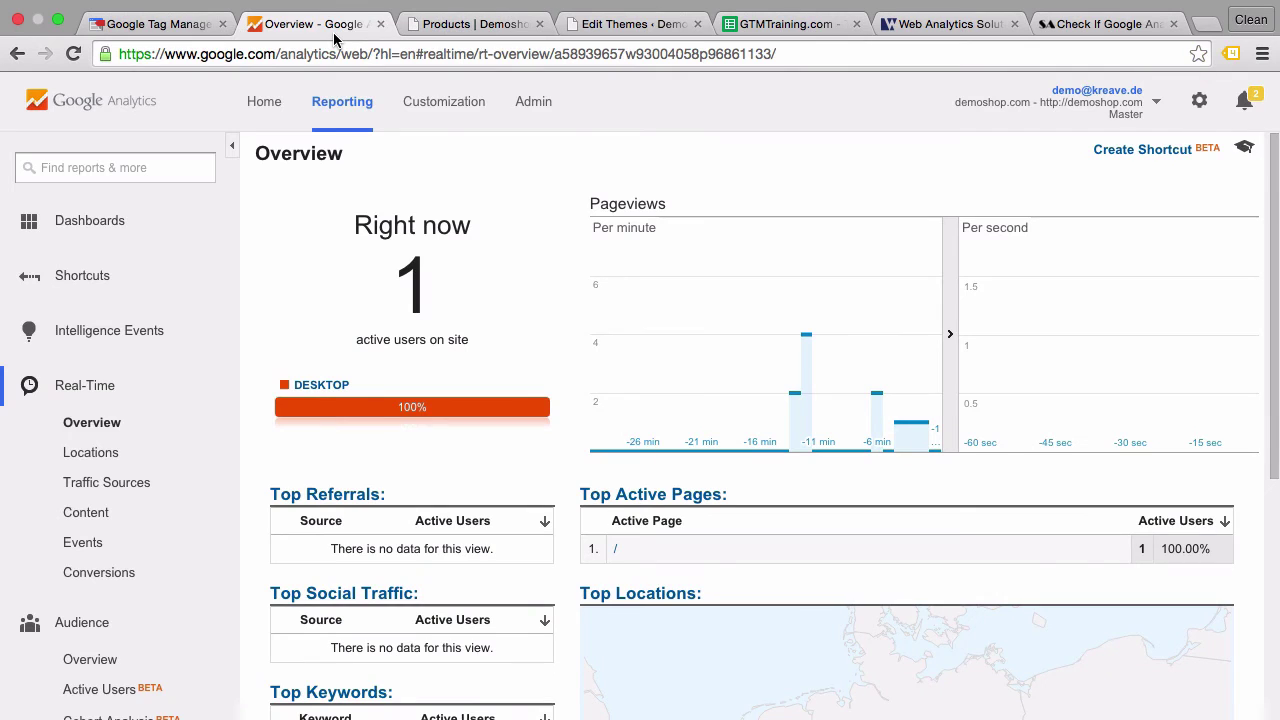
pyautogui.click(440, 22)
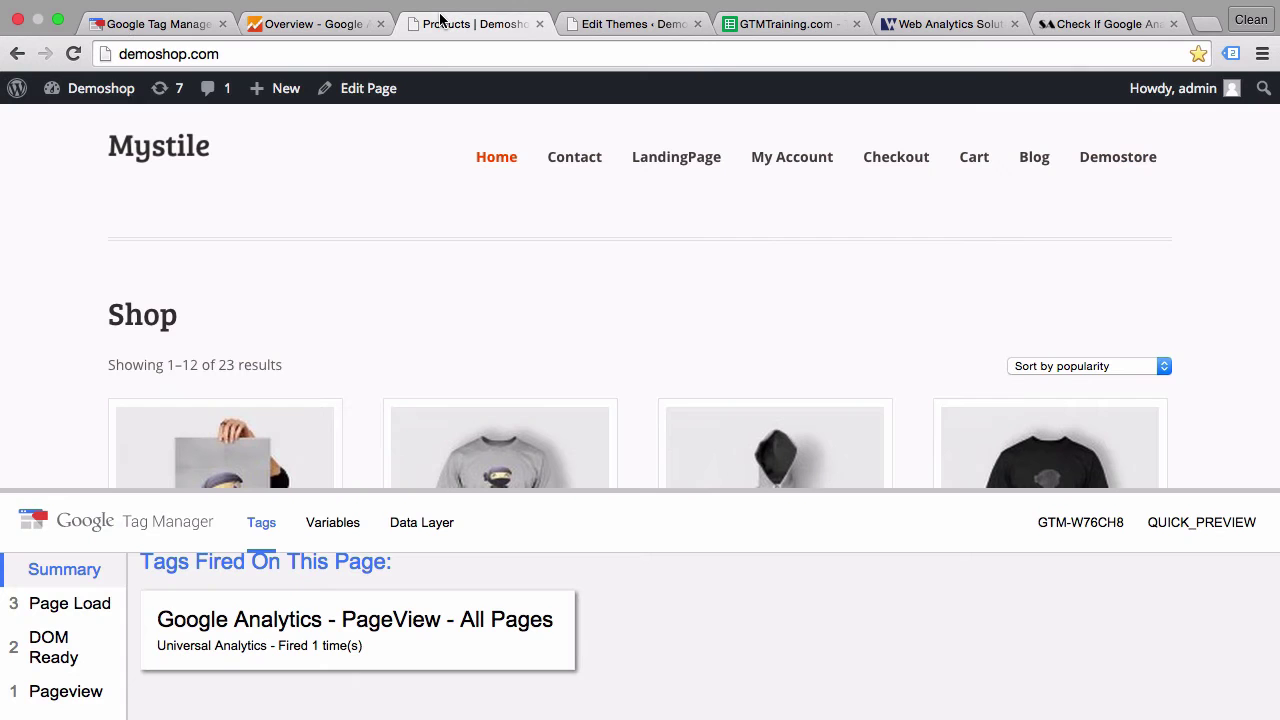
pyautogui.click(73, 54)
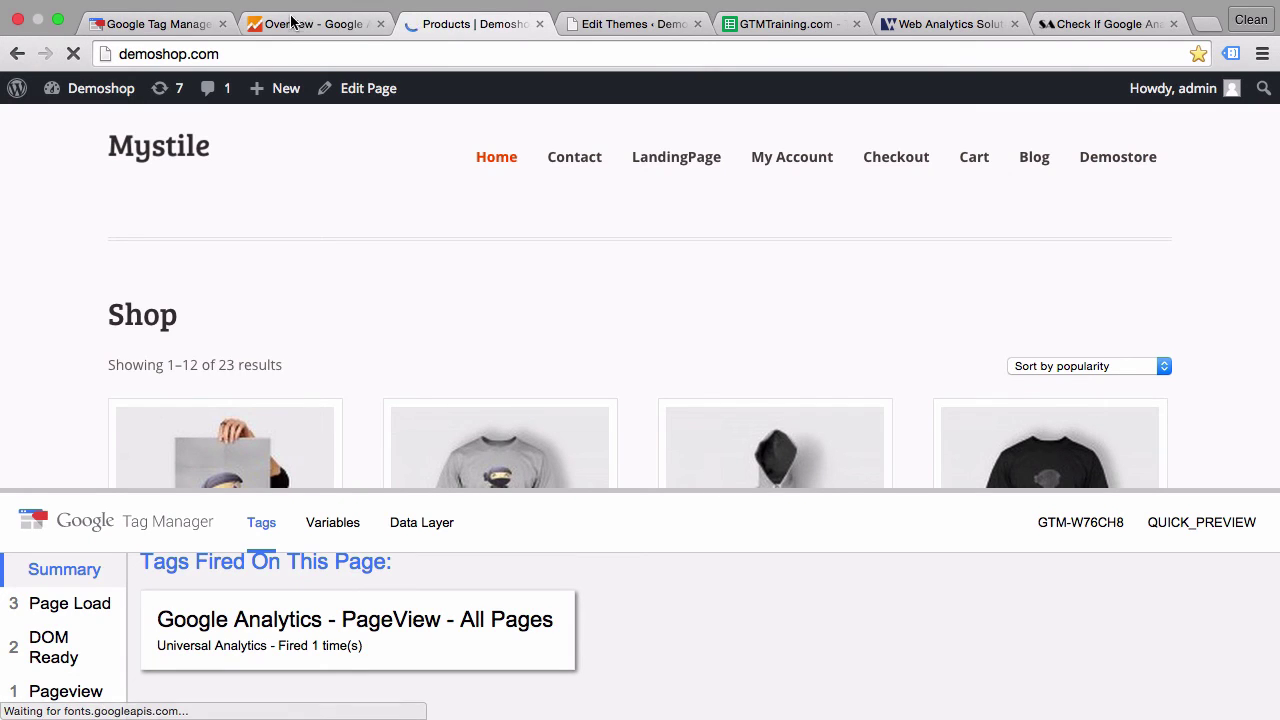
pyautogui.click(286, 23)
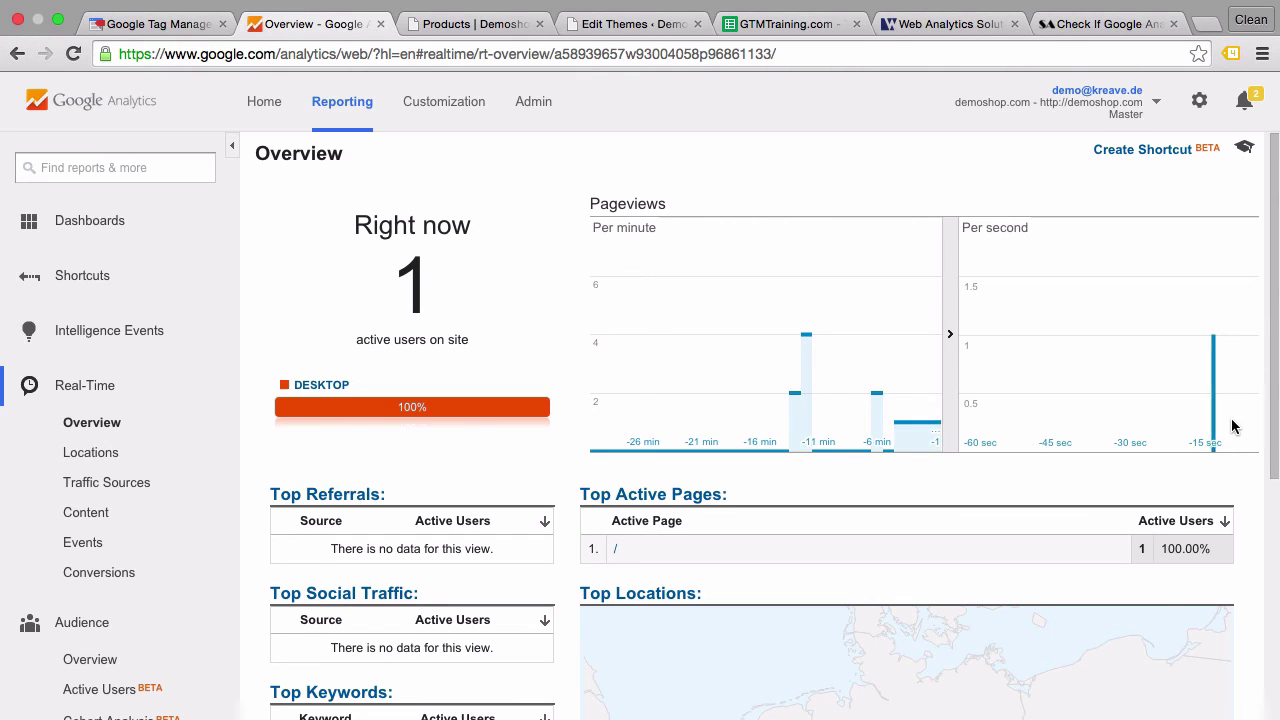
pyautogui.click(420, 24)
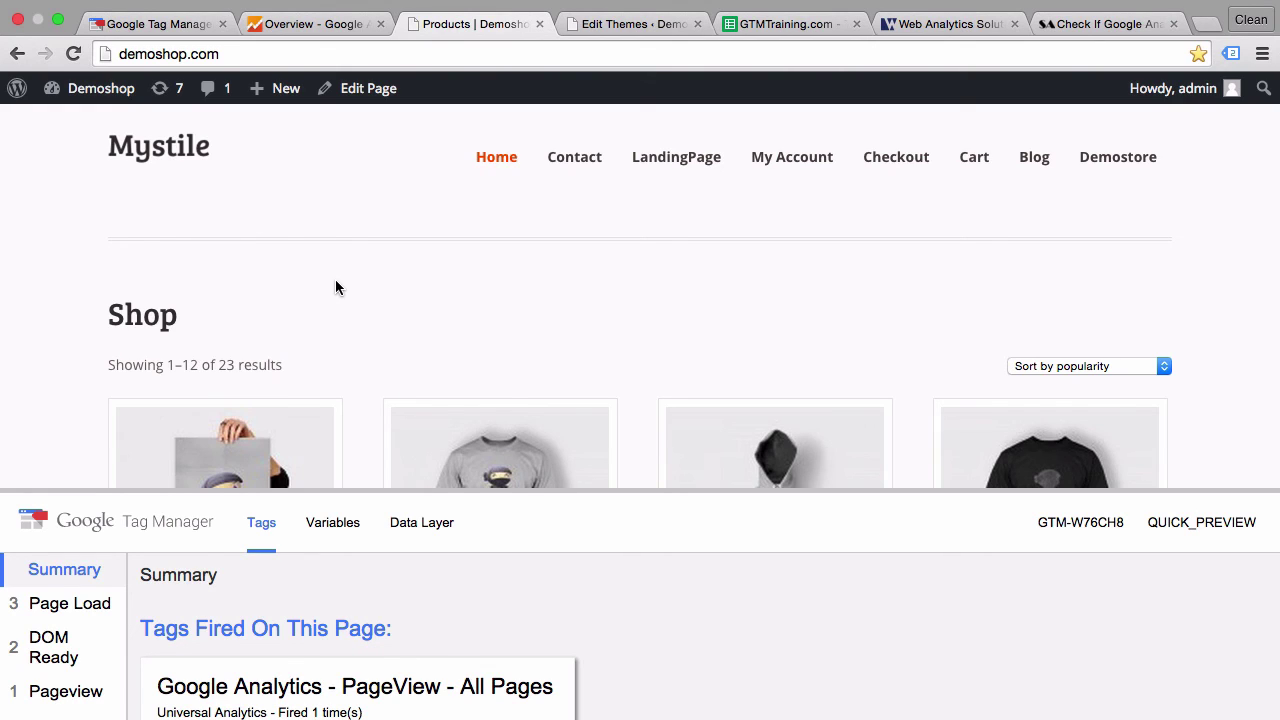
# - Remove the GAinTemplate exception so the PageView tag fires on All Pages only, then save and publish
pyautogui.click(170, 28)
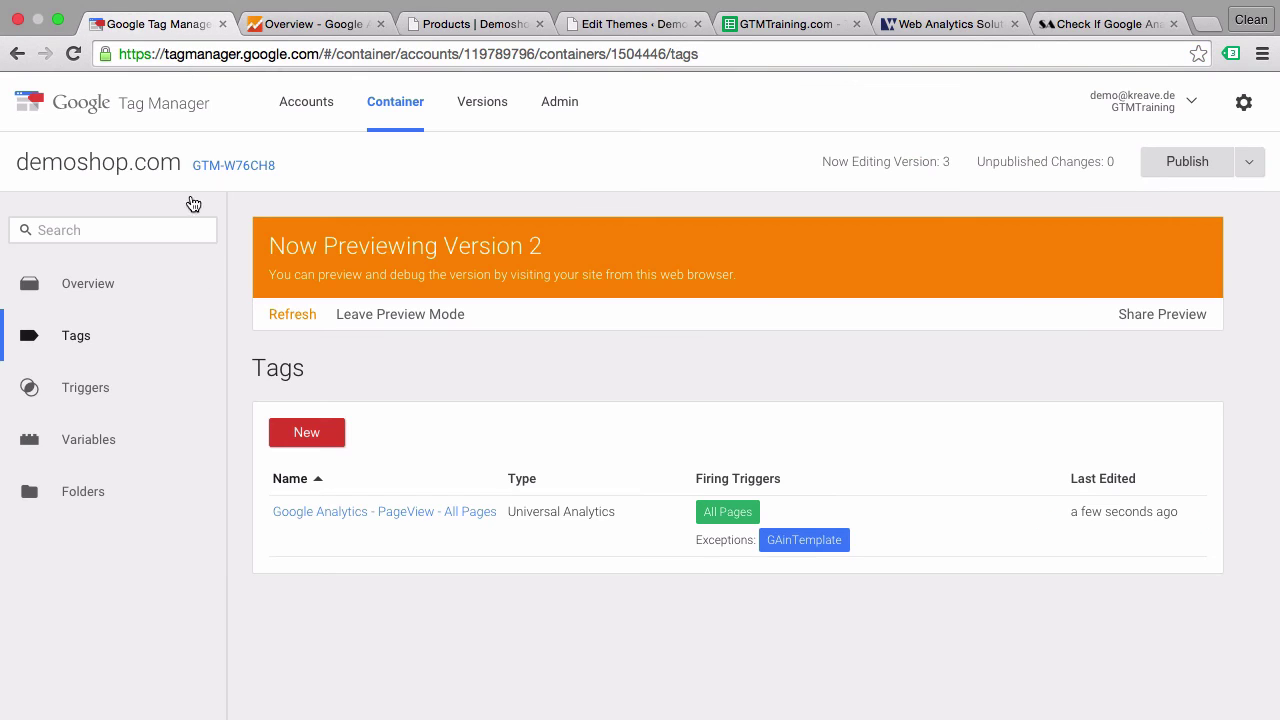
pyautogui.click(419, 525)
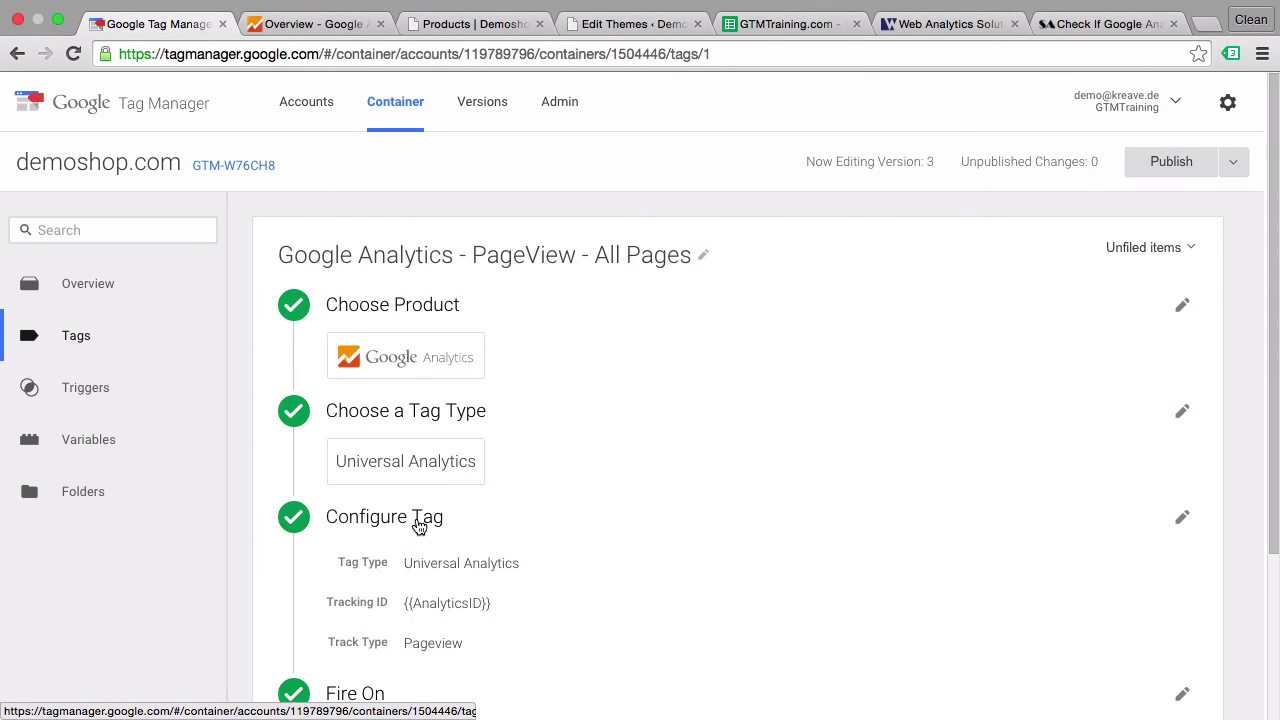
pyautogui.scroll(-5, 419, 527)
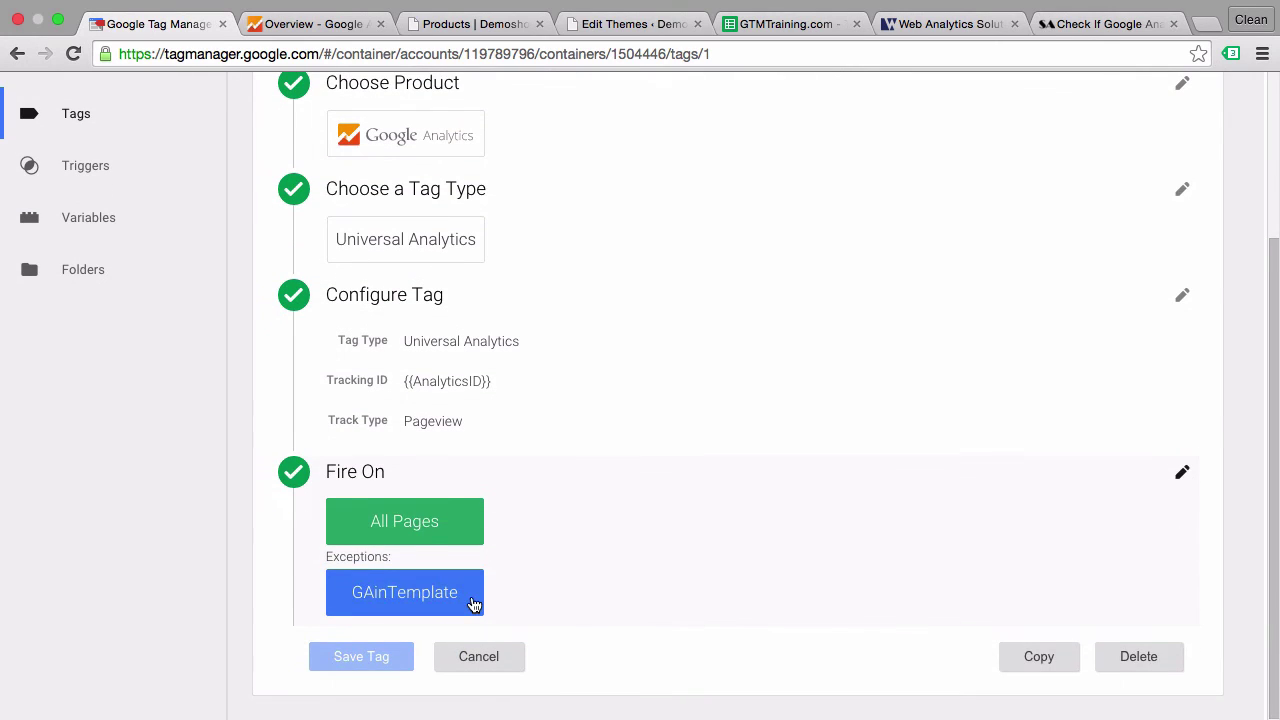
pyautogui.click(472, 603)
pyautogui.scroll(-3, 515, 637)
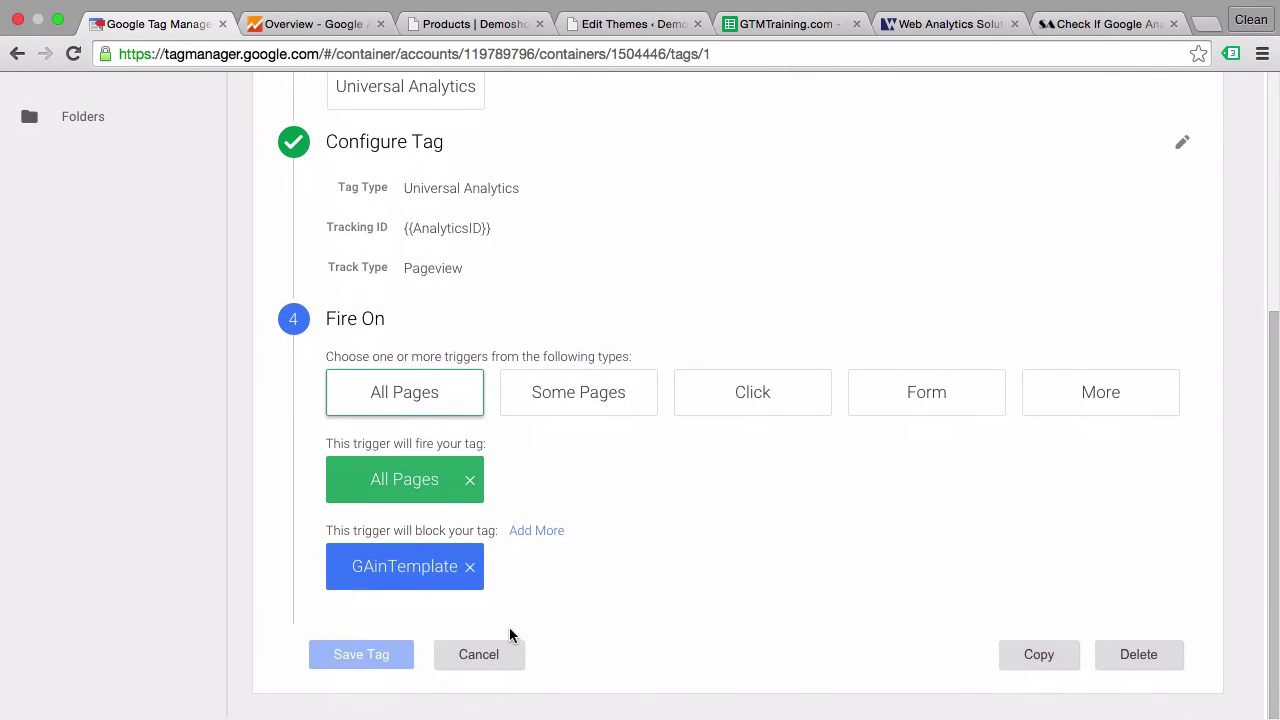
pyautogui.click(469, 570)
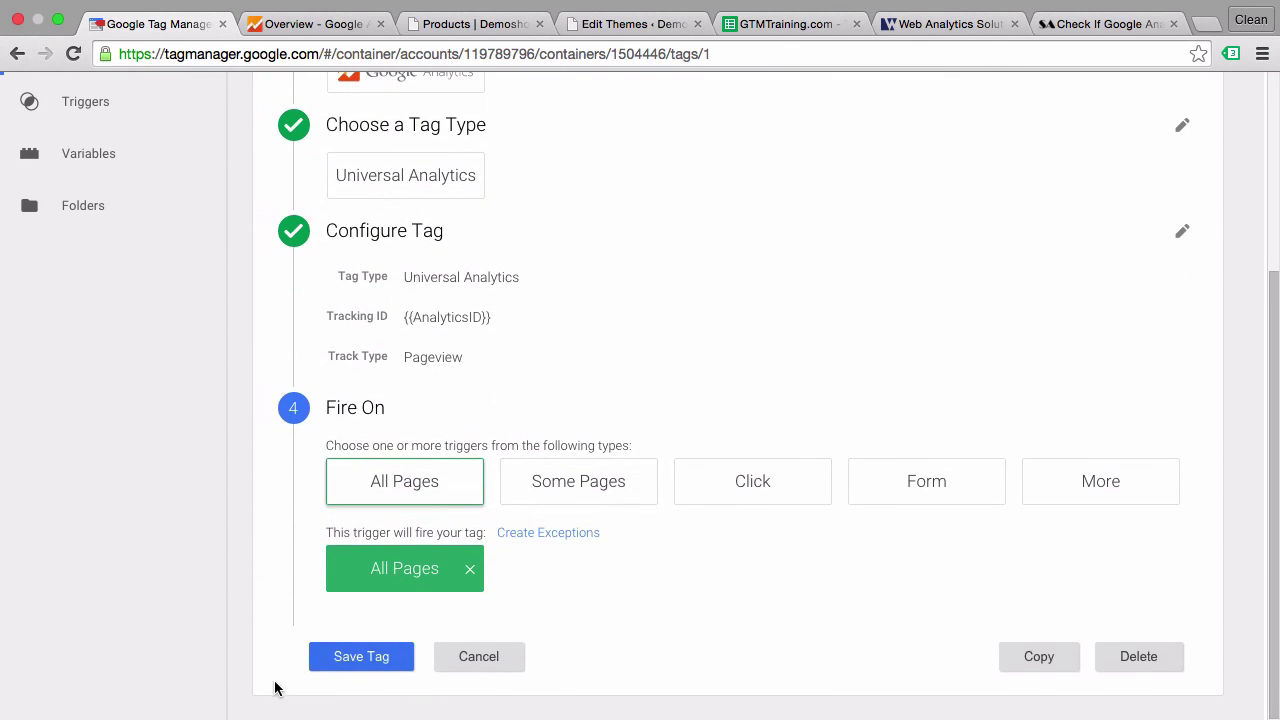
pyautogui.click(355, 657)
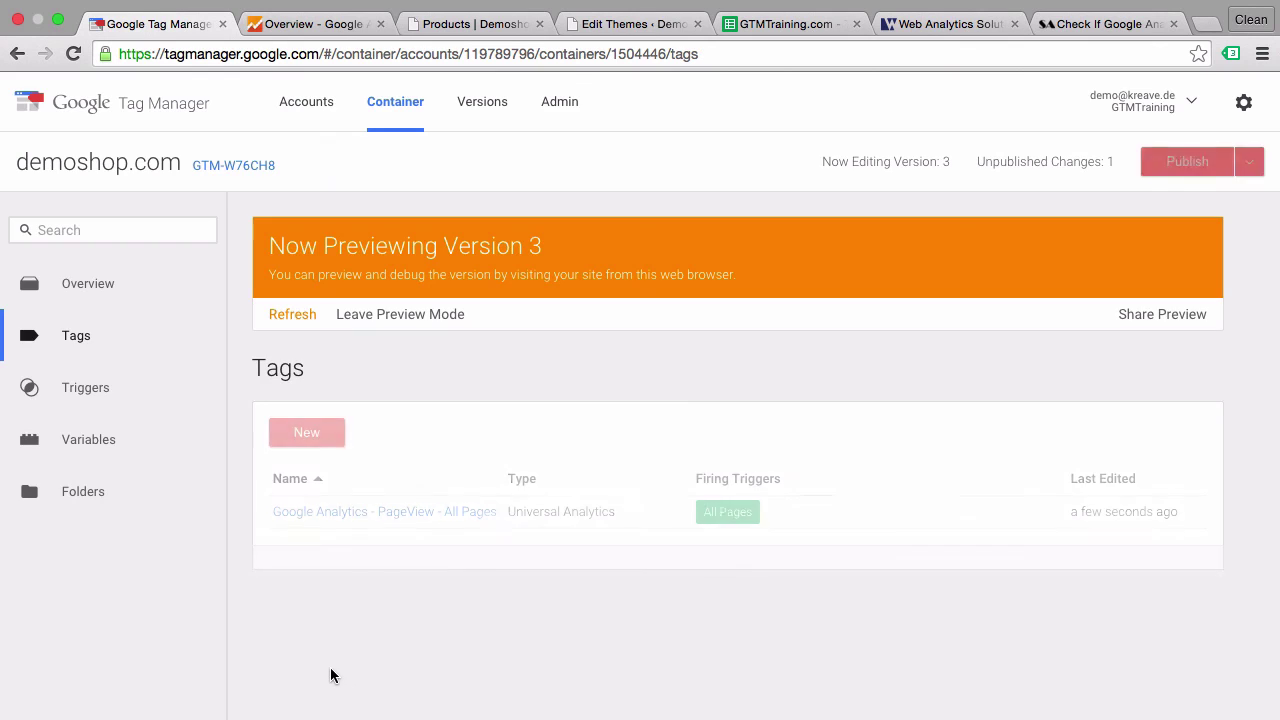
pyautogui.click(1190, 170)
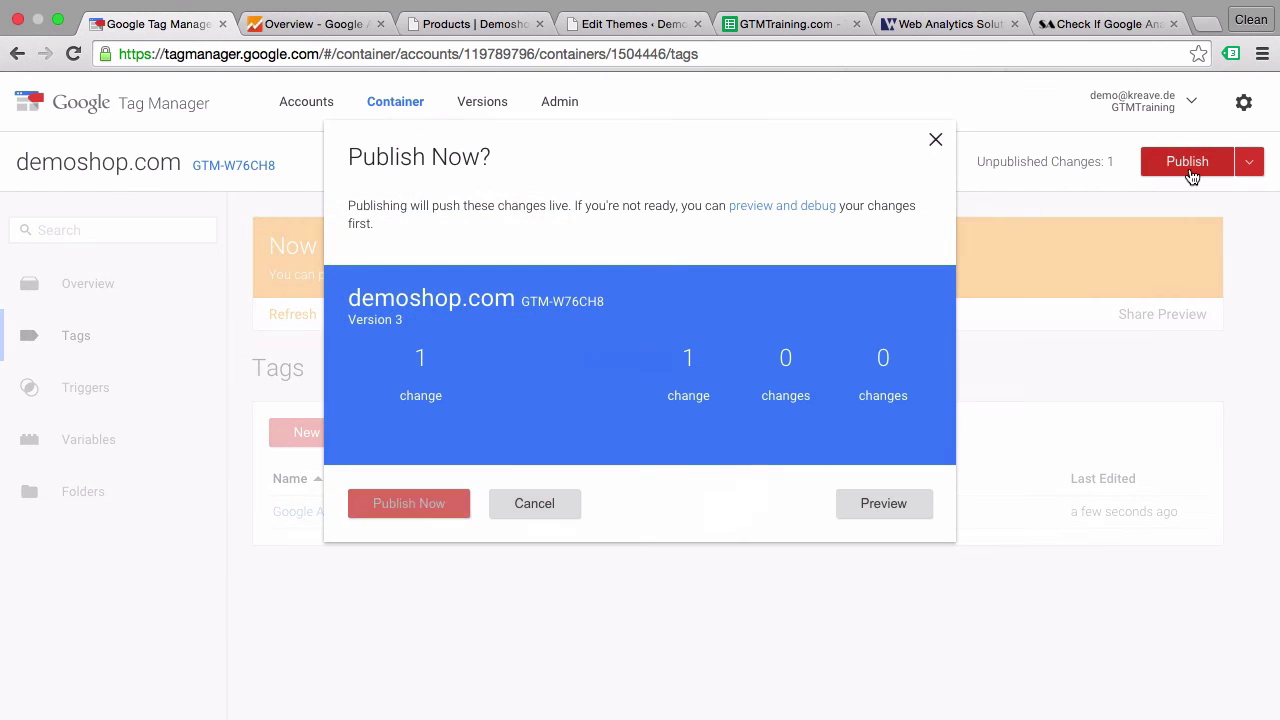
pyautogui.click(440, 508)
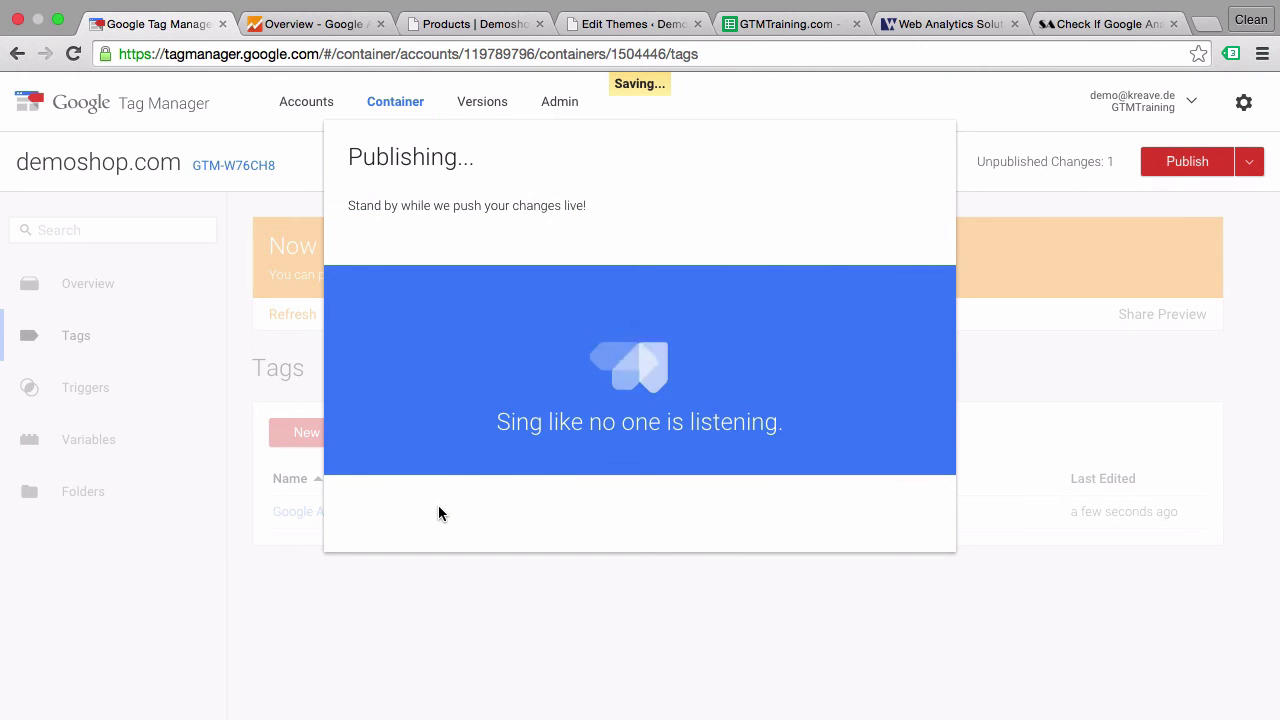